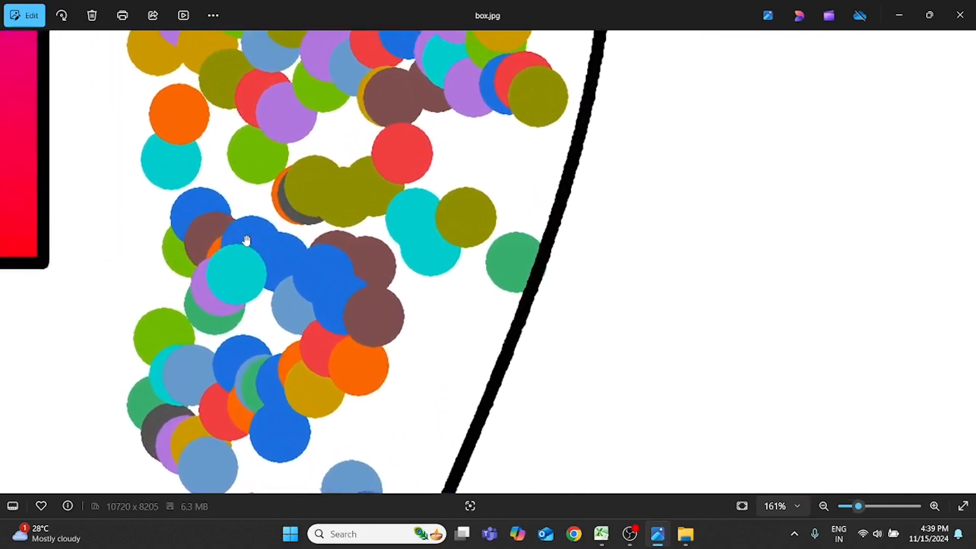
- Examine the whole example box chart in box.jpg and the source data in the SOCPrediction workbook in Excel
scroll(249, 240, down, 8)
scroll(252, 241, down, 5)
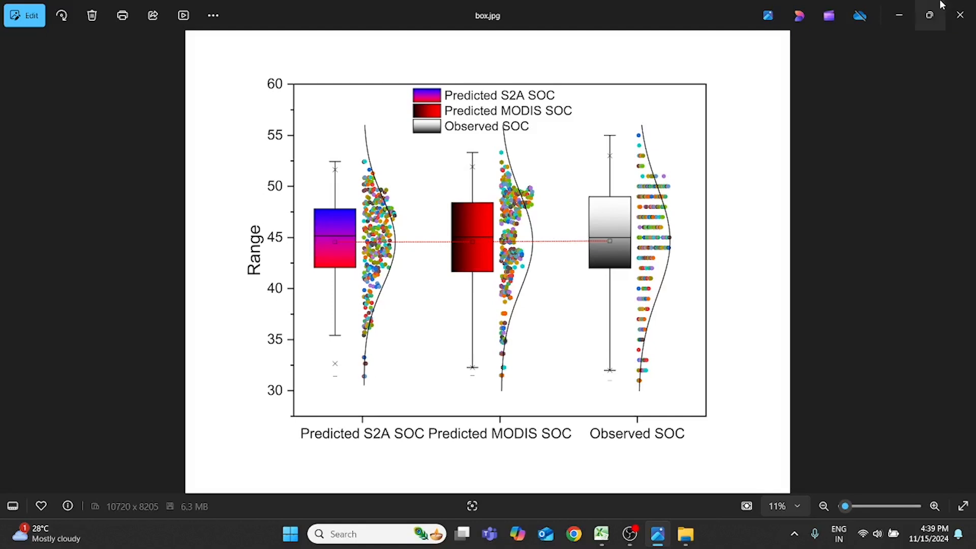
click(905, 19)
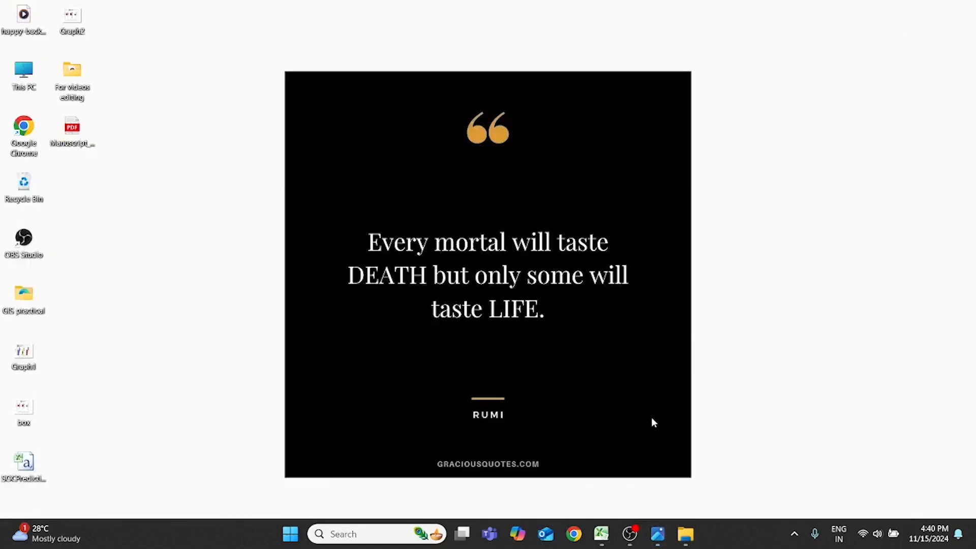
click(601, 534)
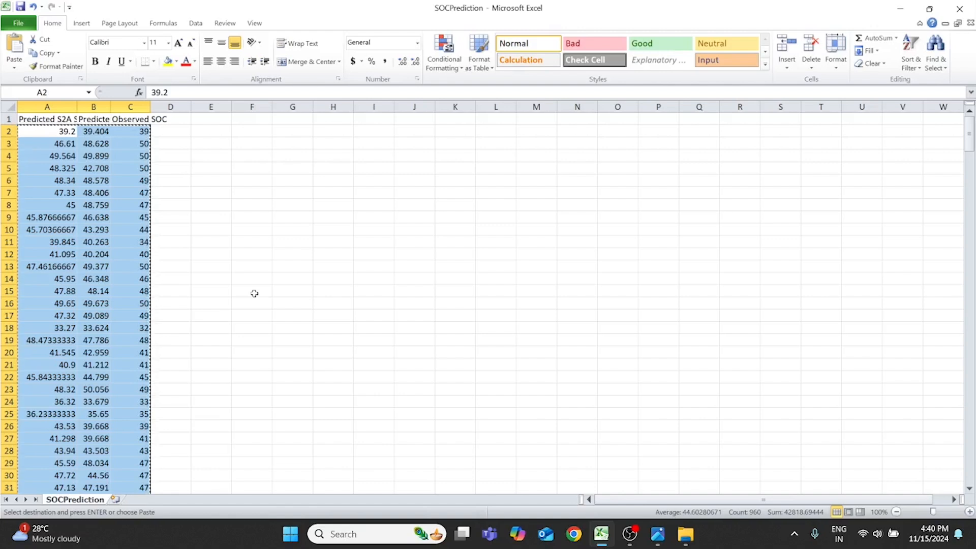
click(899, 9)
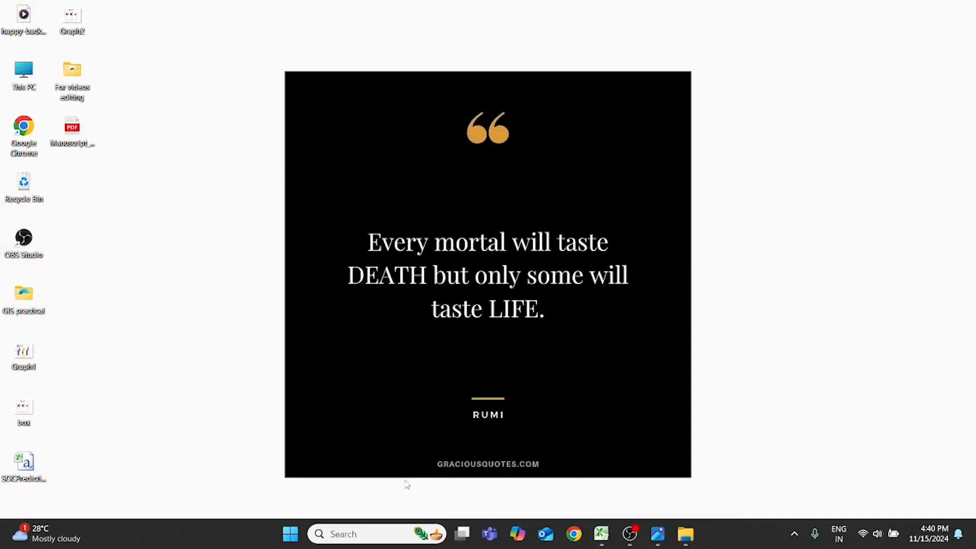
- Launch Origin 2018 64Bit
click(372, 535)
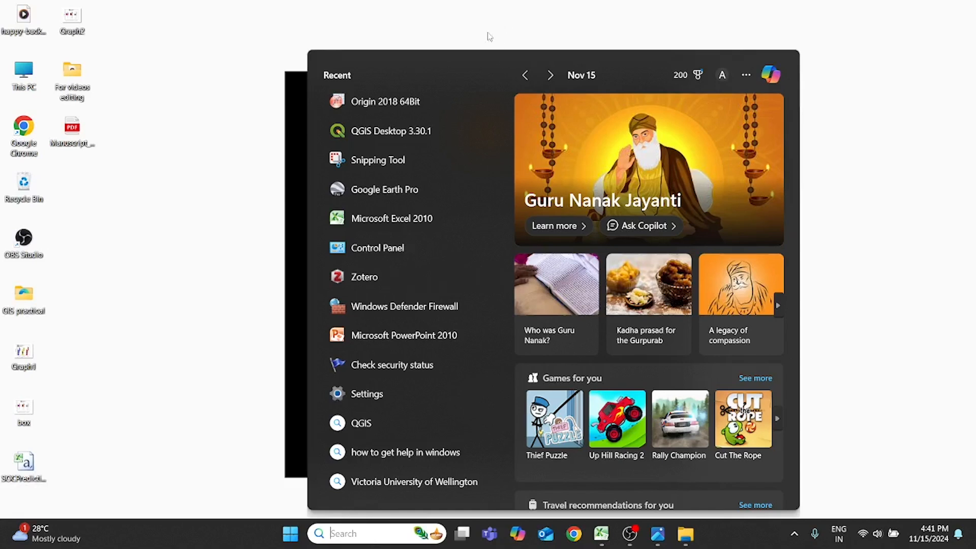
click(416, 99)
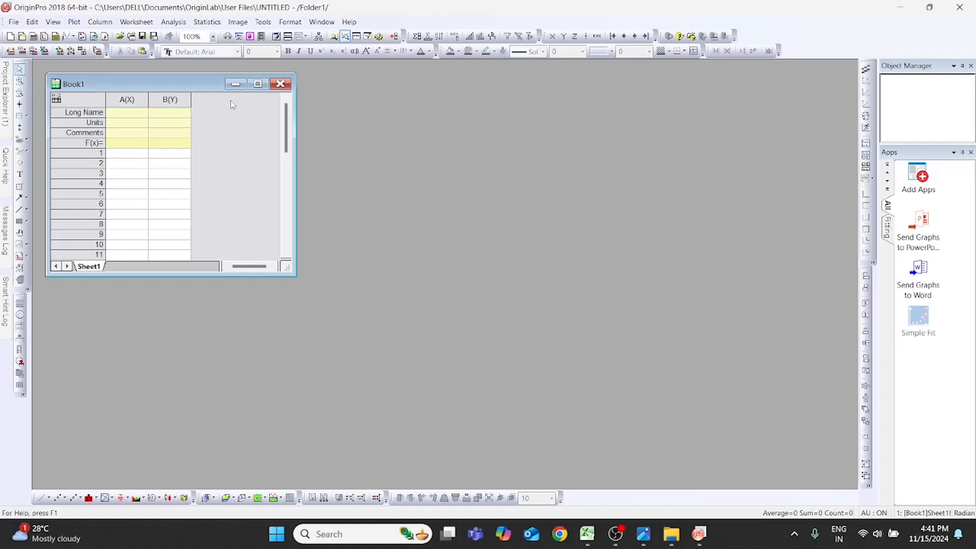
click(258, 84)
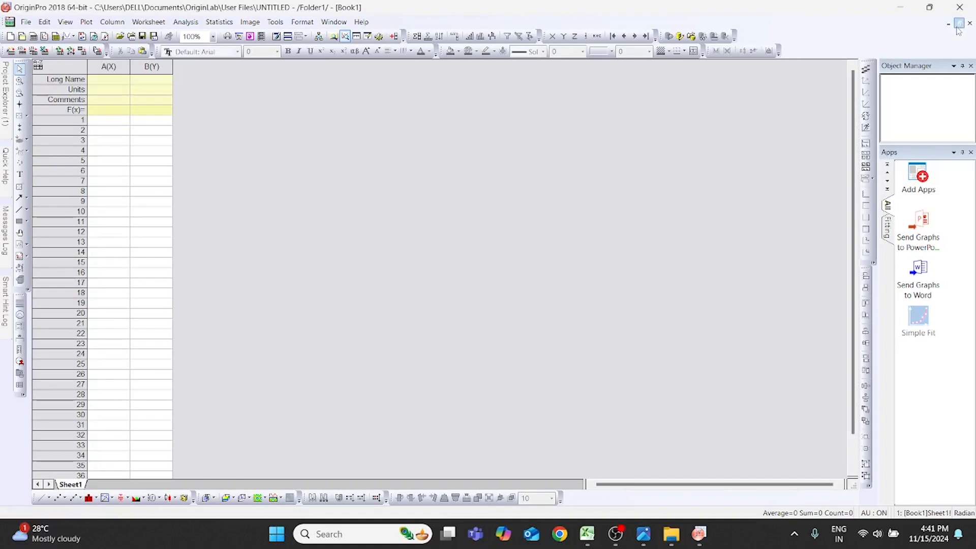
mouse_move(920, 14)
click(959, 24)
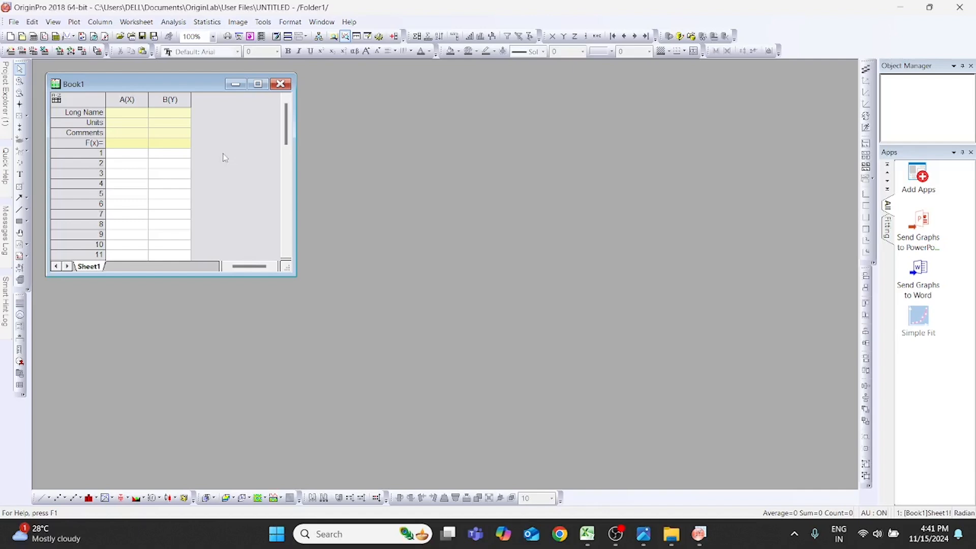
- Add one new column to the Book1 worksheet
key(ctrl+d)
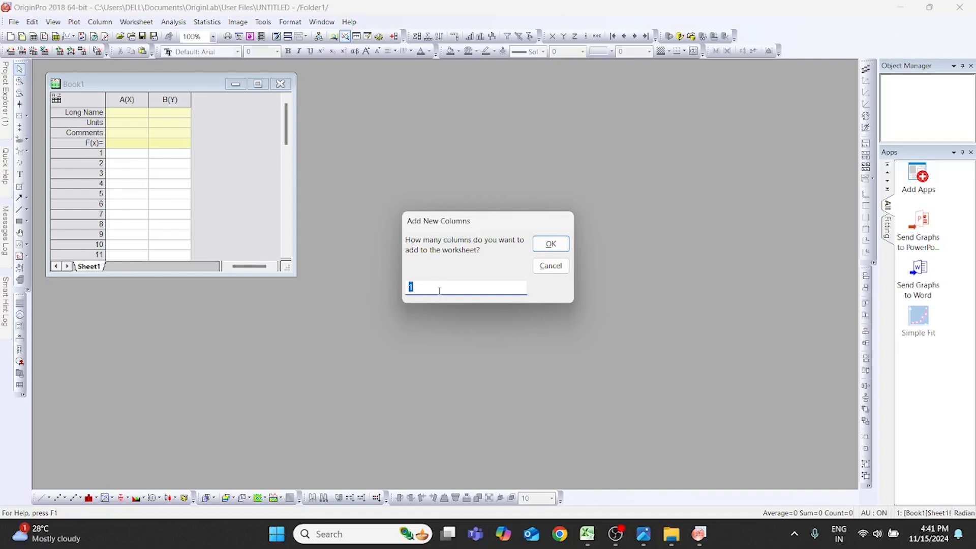
key(Return)
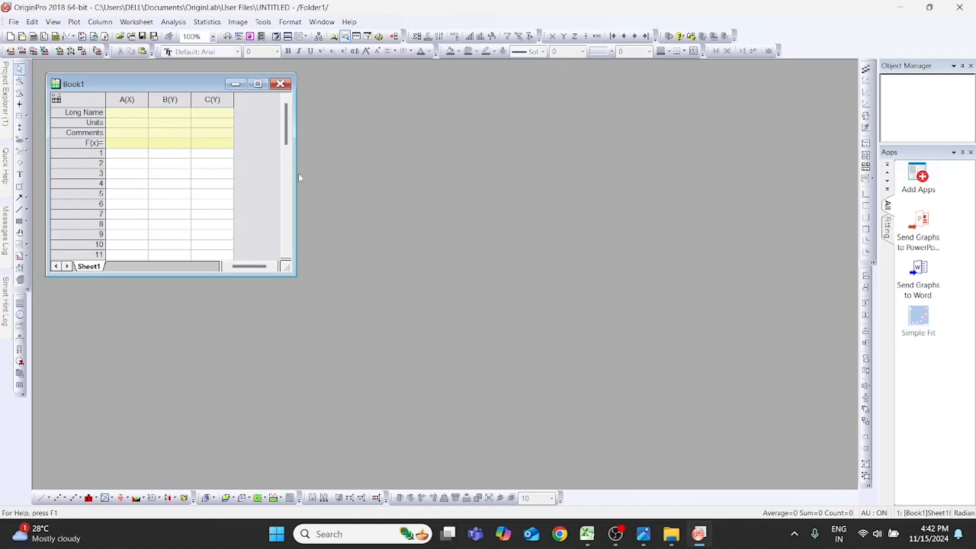
- Enlarge the Book1 window and widen columns A, B and C
drag(297, 275, 514, 360)
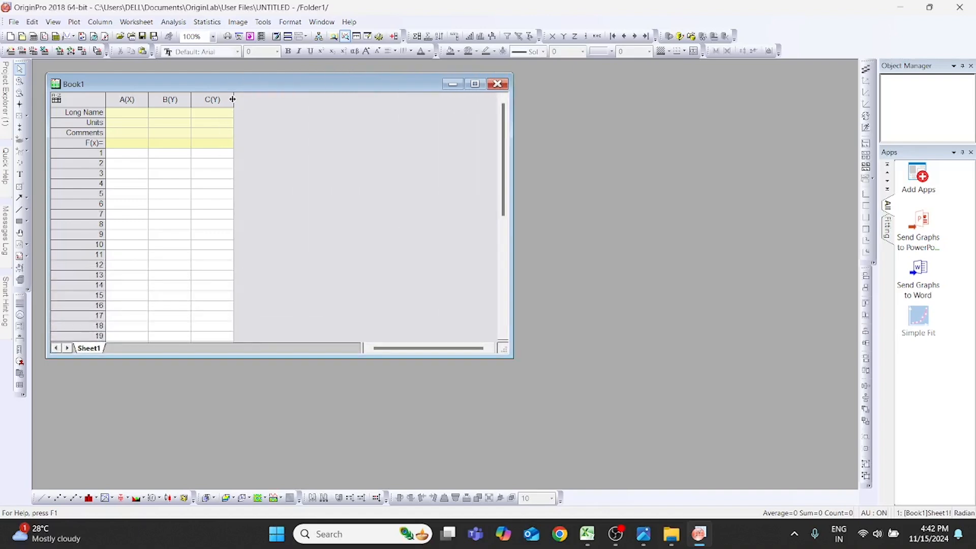
drag(233, 99, 334, 181)
drag(192, 99, 224, 121)
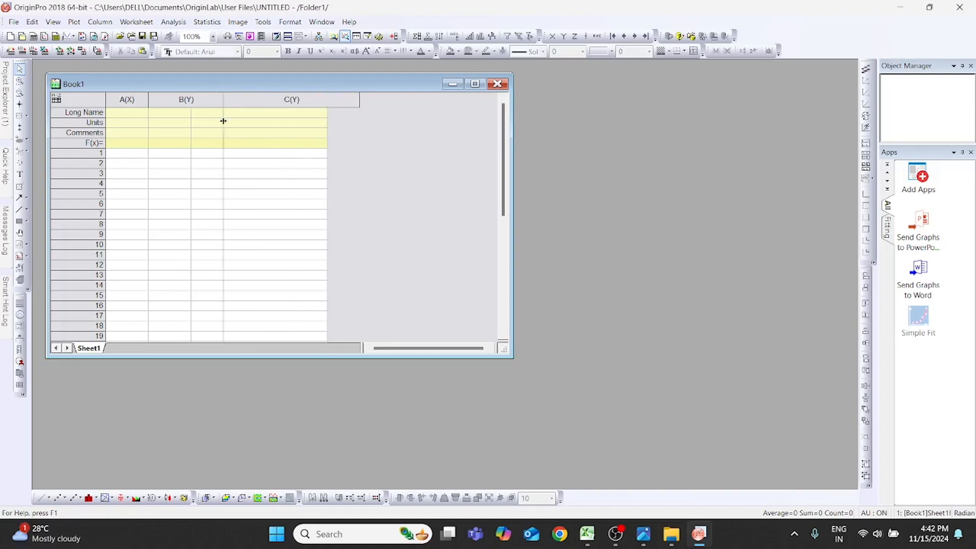
drag(148, 98, 202, 137)
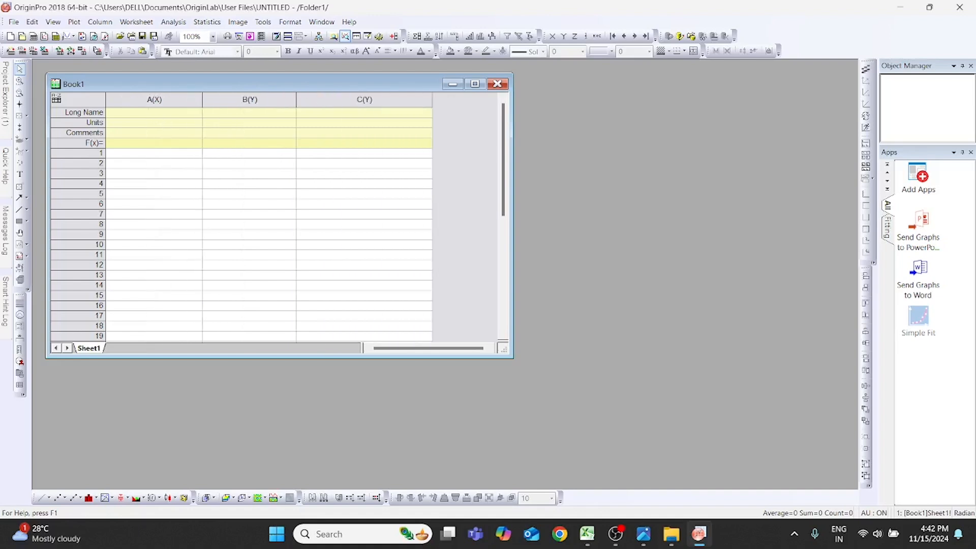
- Copy the three column headers A1:C1 from the SOCPrediction workbook in Excel into Book1's Long Name row in Origin
click(587, 534)
drag(44, 120, 150, 120)
key(ctrl+c)
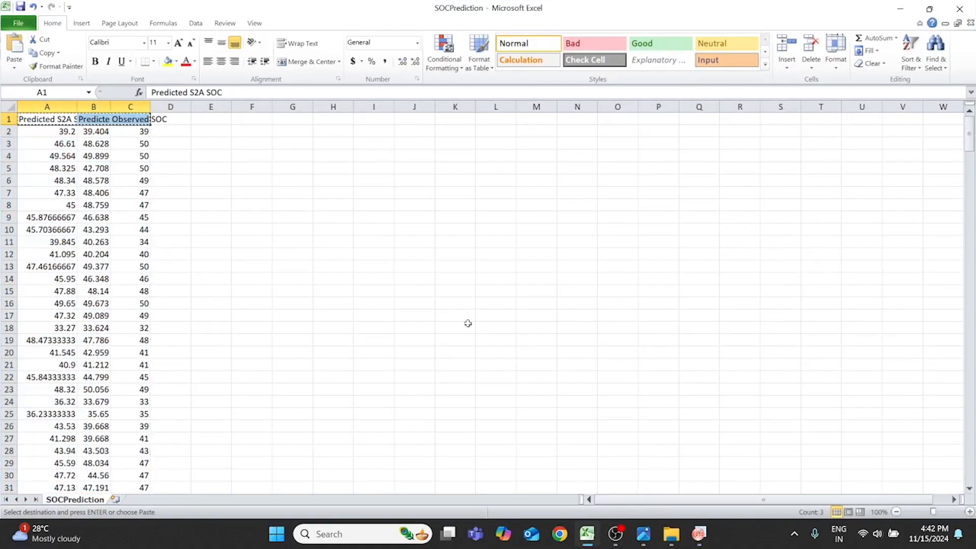
click(708, 536)
click(184, 118)
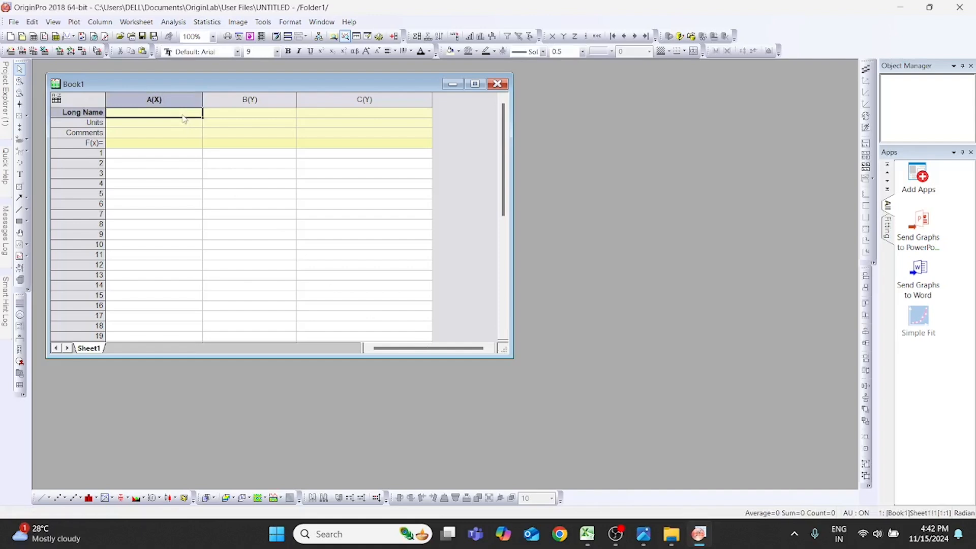
key(ctrl+v)
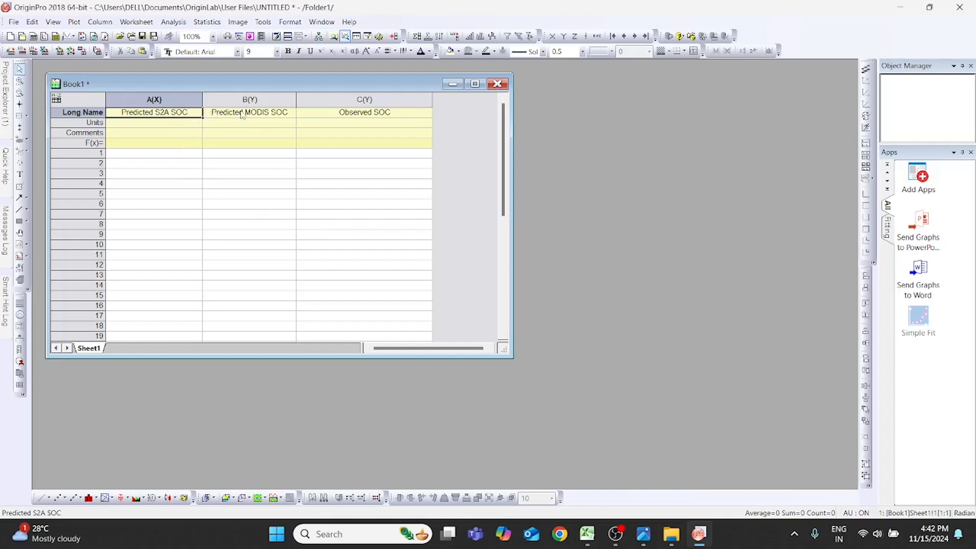
- Copy the data rows A2:C321 from the SOCPrediction workbook in Excel into Book1, starting at row 1 of column A
click(176, 157)
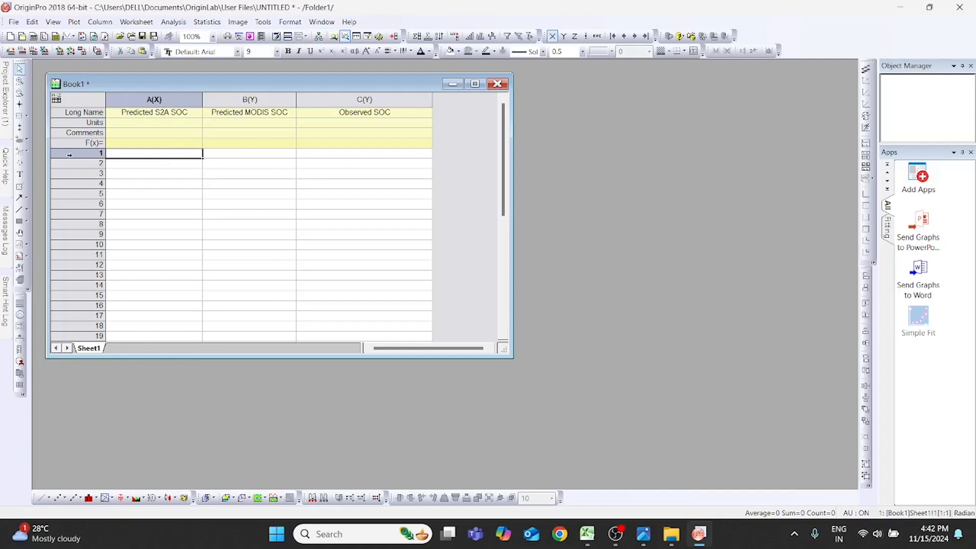
click(587, 534)
drag(59, 133, 138, 444)
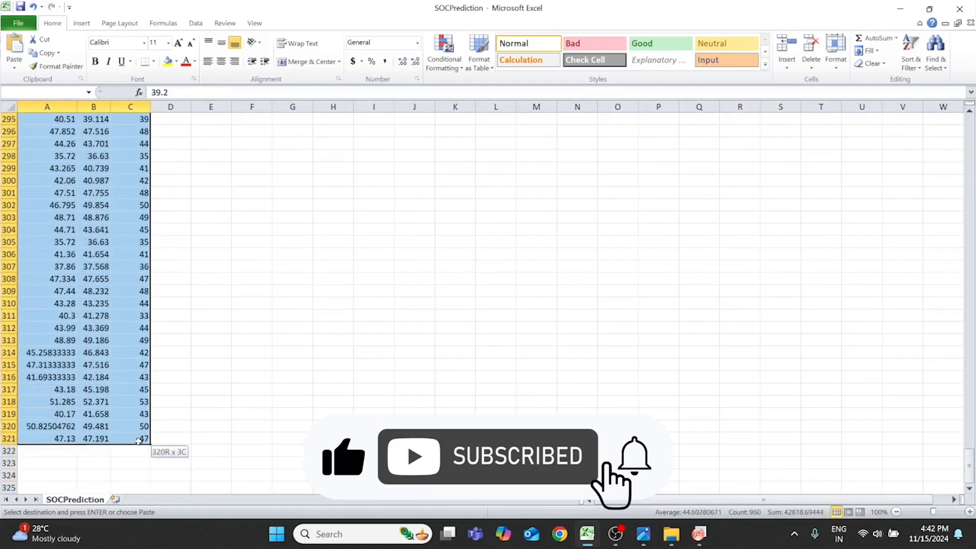
click(906, 9)
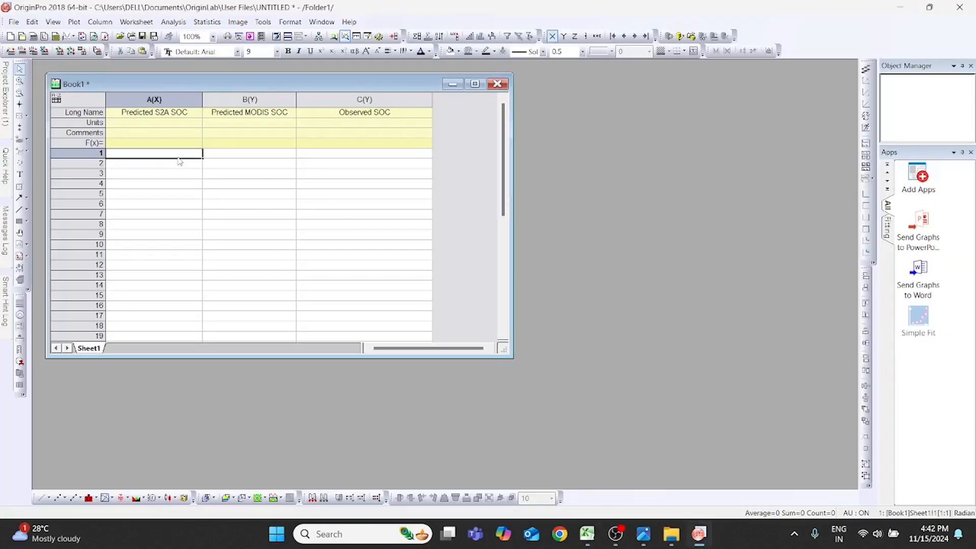
key(ctrl+v)
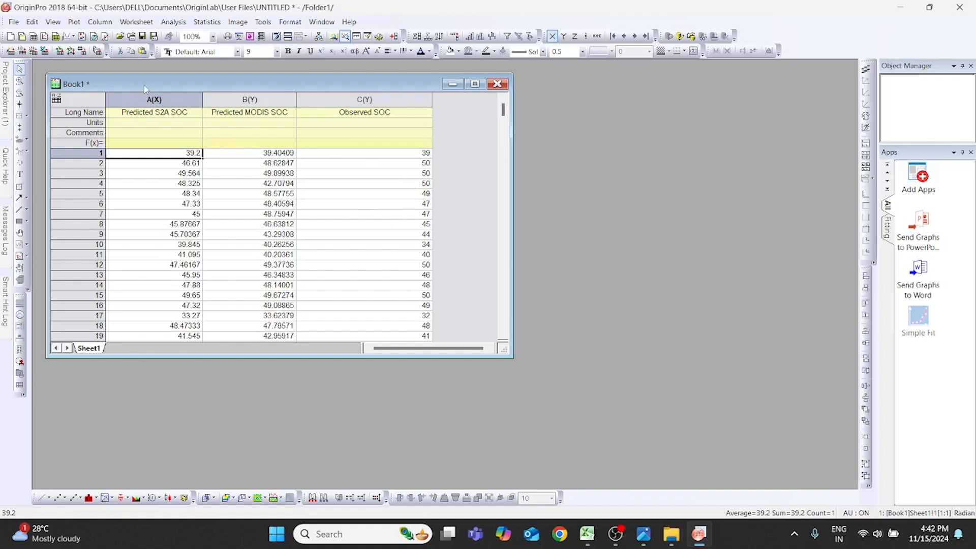
- Plot columns A to C of Book1 as a Box Normal chart and maximize the graph window
drag(143, 97, 337, 257)
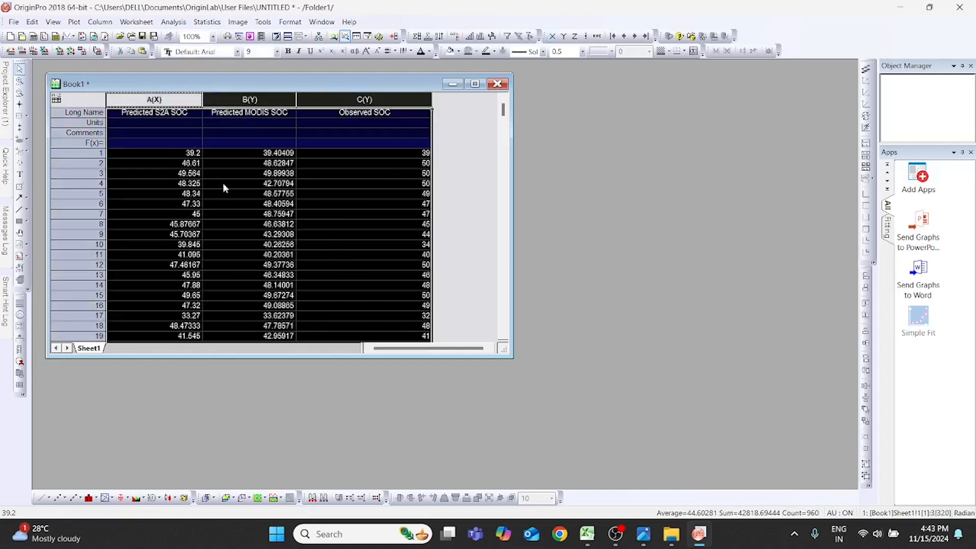
click(74, 23)
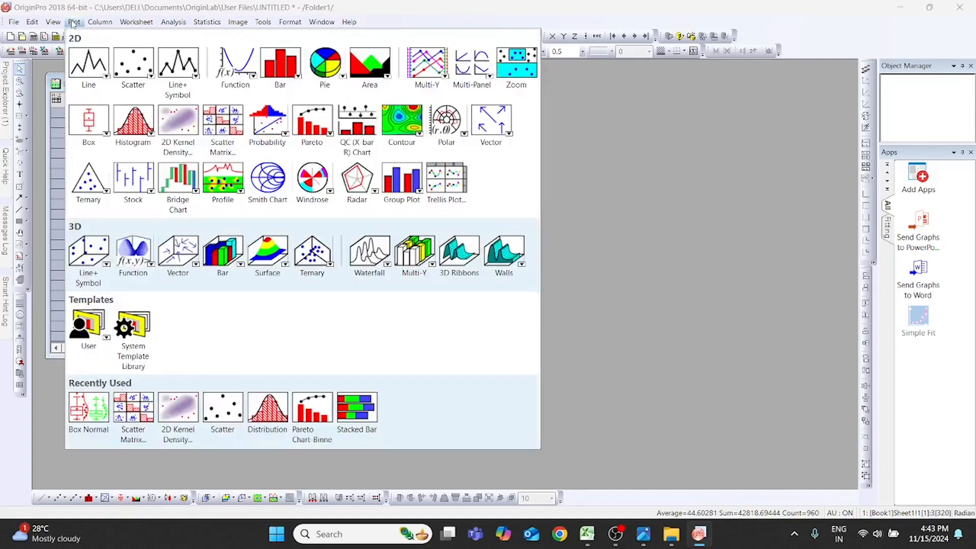
mouse_move(89, 122)
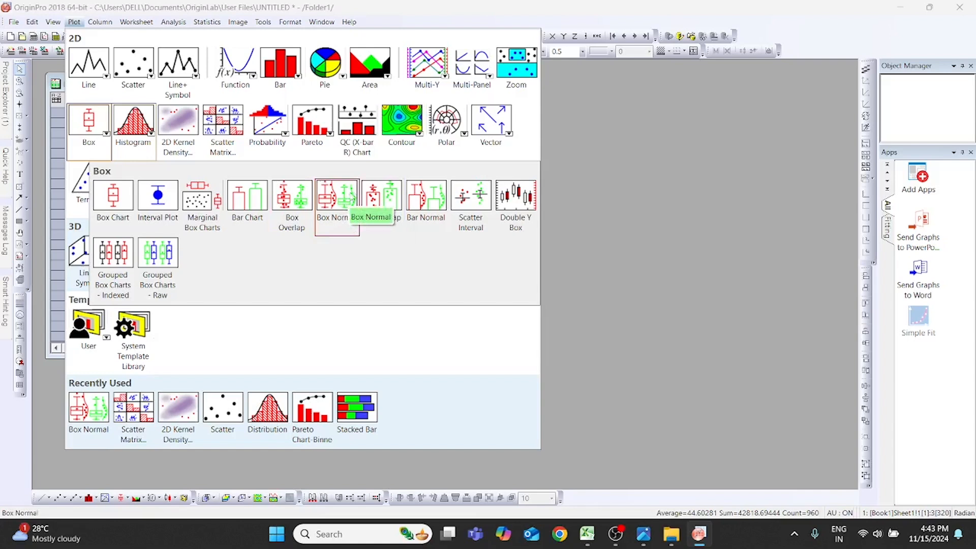
click(349, 192)
click(578, 104)
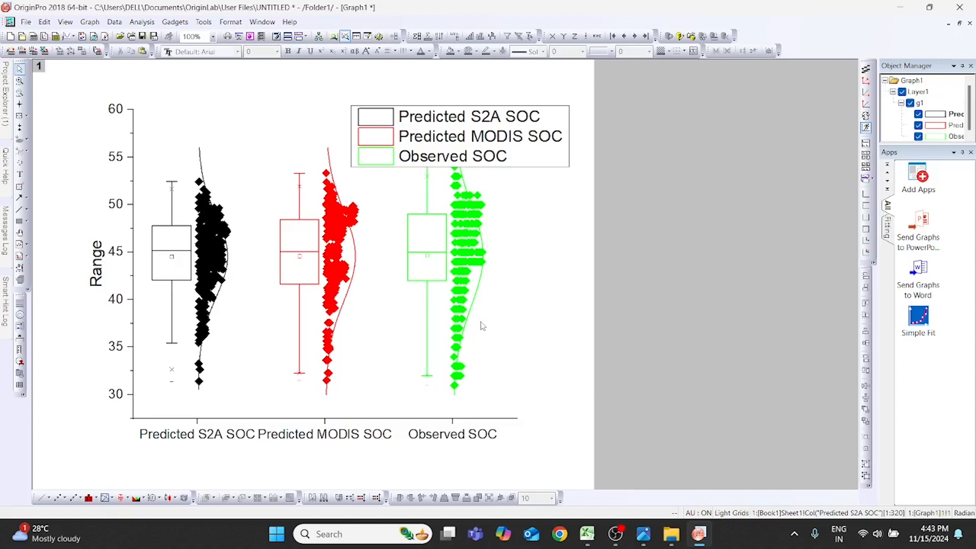
- Change the Y-axis title from "Range" to "SOC (g/kg)" and shift it slightly farther from the axis
click(100, 273)
double_click(100, 273)
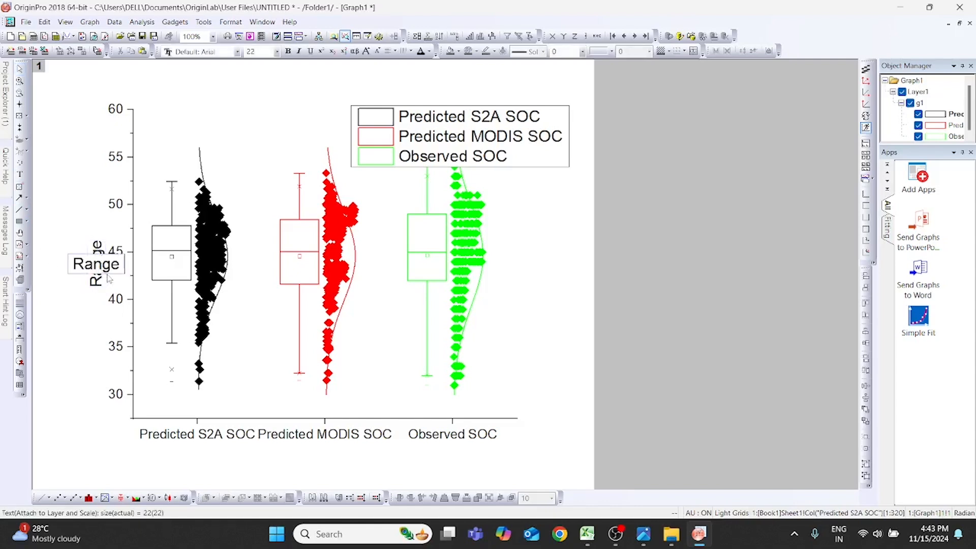
key(ctrl+a)
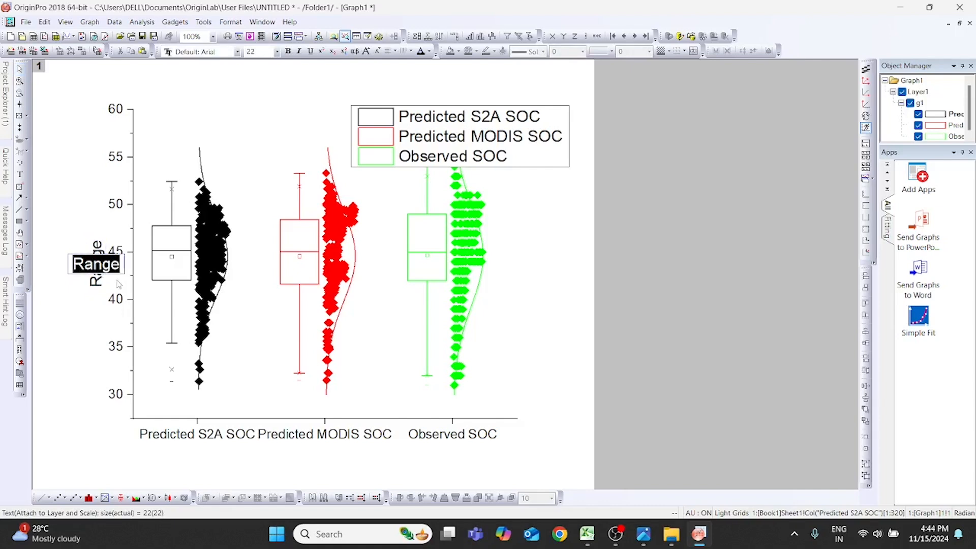
text(S)
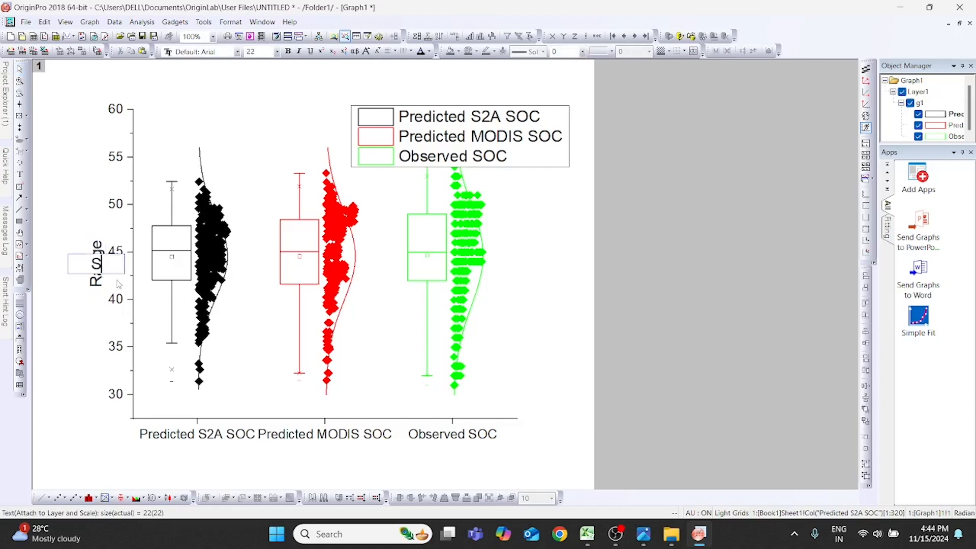
text(OC ())
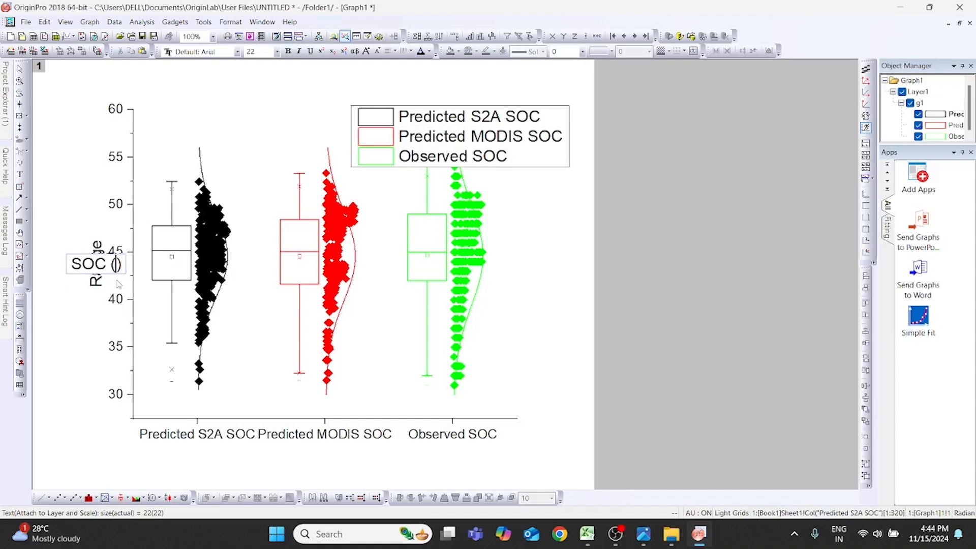
text(g)
text(/kg)
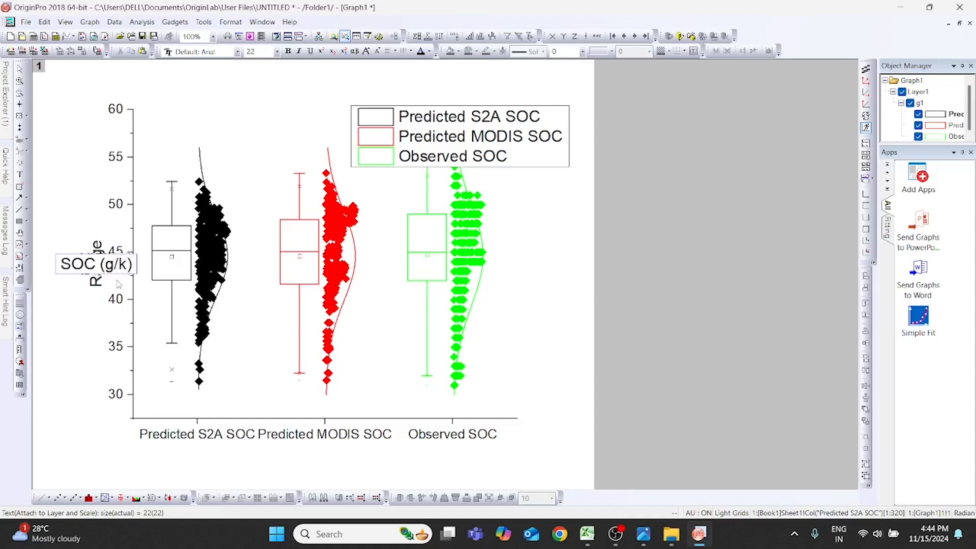
key(Return)
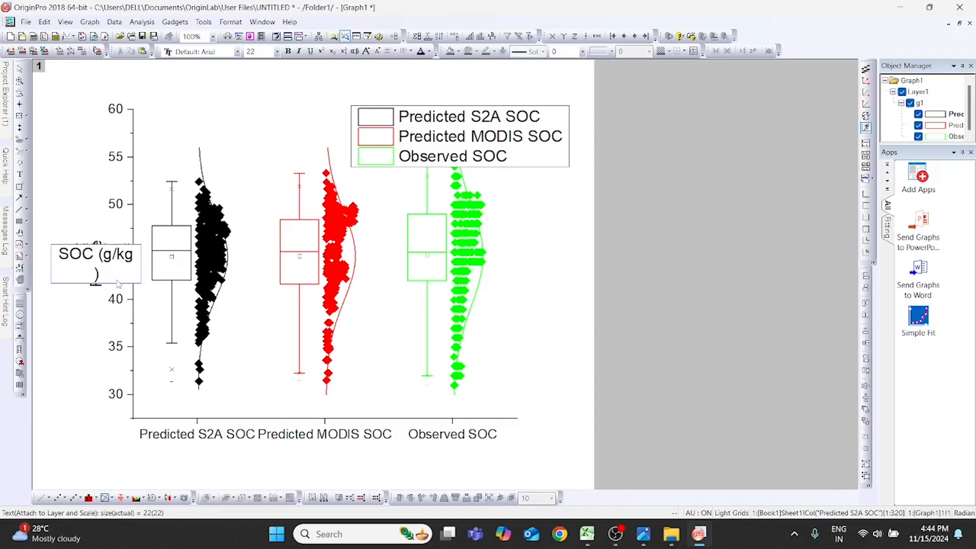
key(BackSpace)
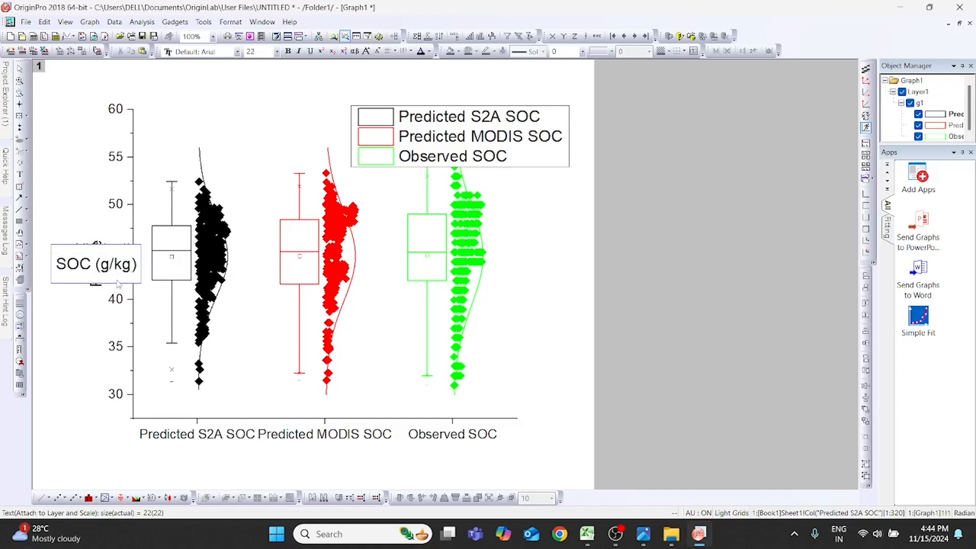
click(88, 332)
click(103, 271)
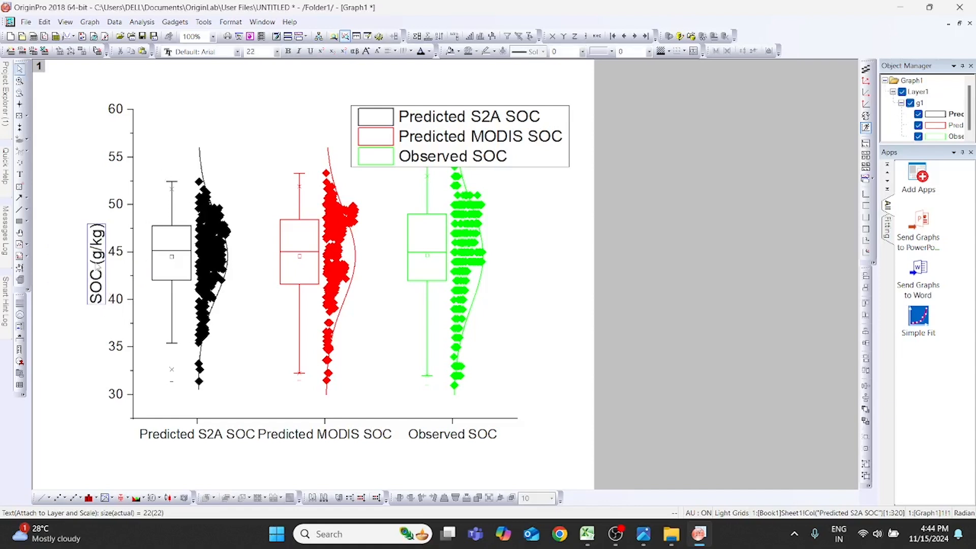
mouse_move(94, 276)
mouse_down()
mouse_move(75, 280)
mouse_move(99, 203)
mouse_move(94, 270)
mouse_up()
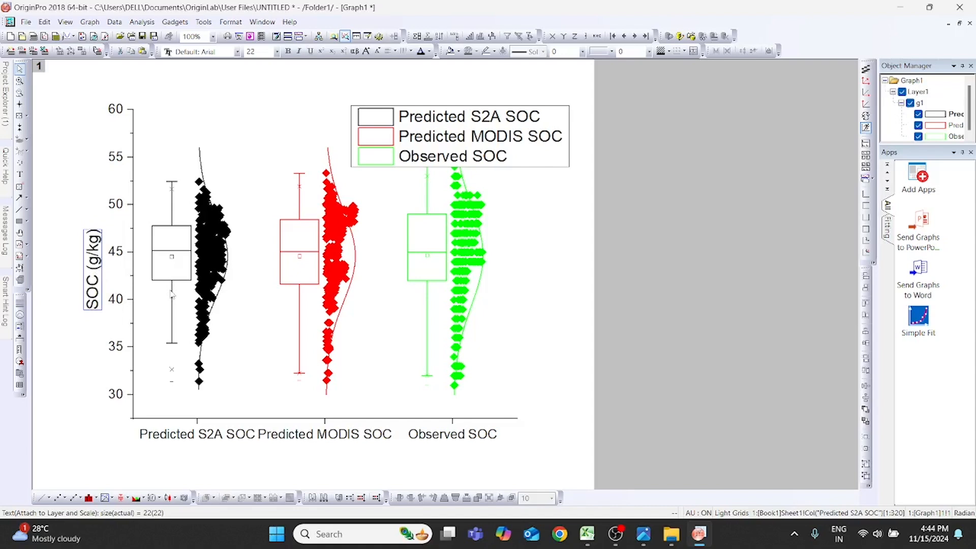
- Check the Long Name headings in Book1 that supply the X-axis labels and return to Graph1
click(215, 437)
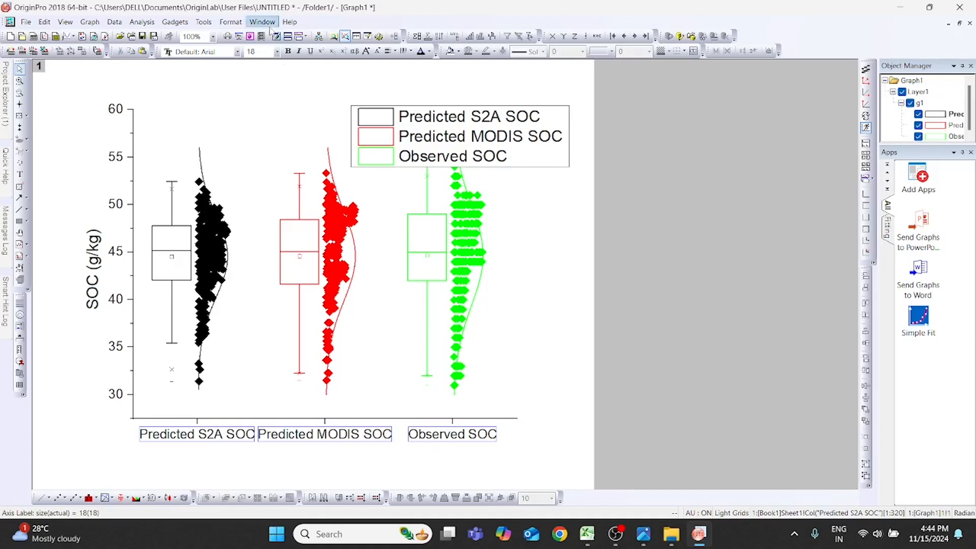
click(290, 21)
click(262, 22)
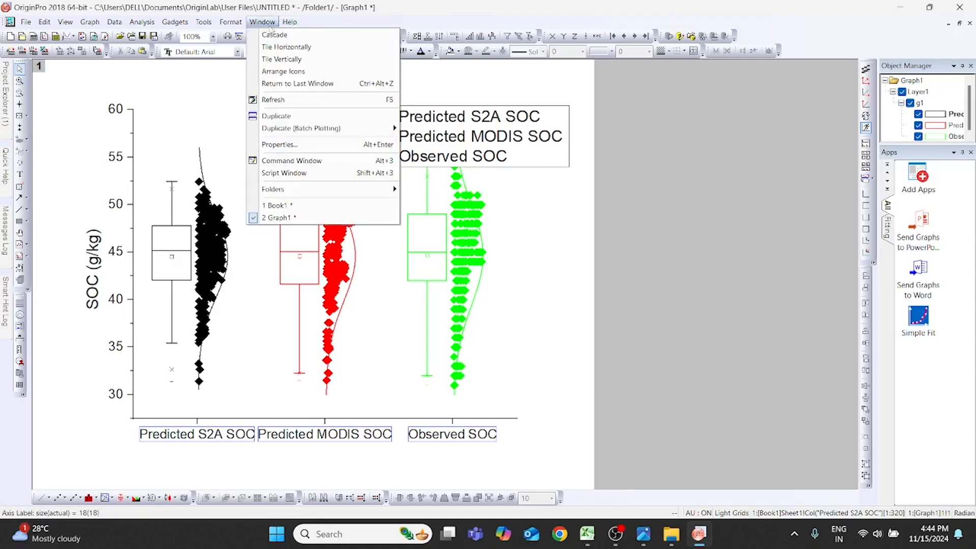
click(304, 206)
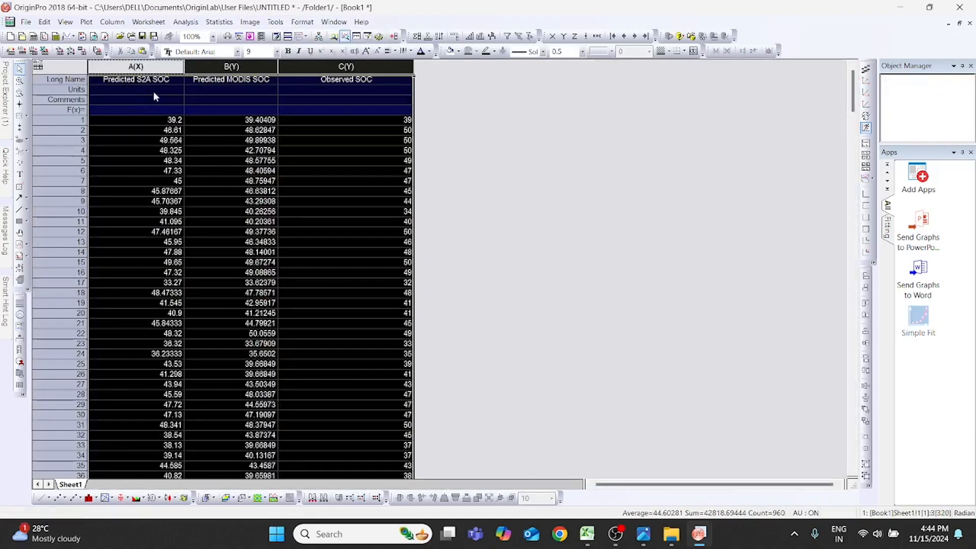
click(127, 82)
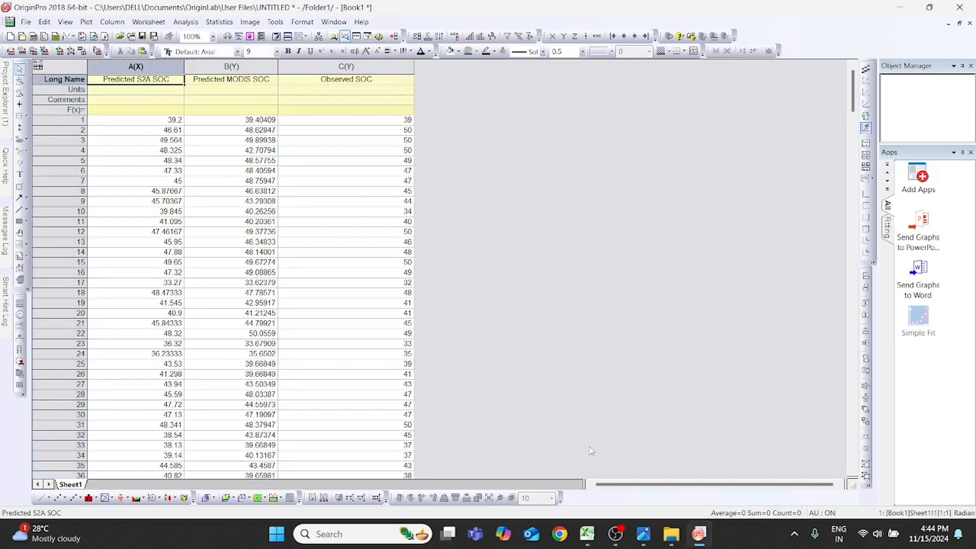
click(330, 23)
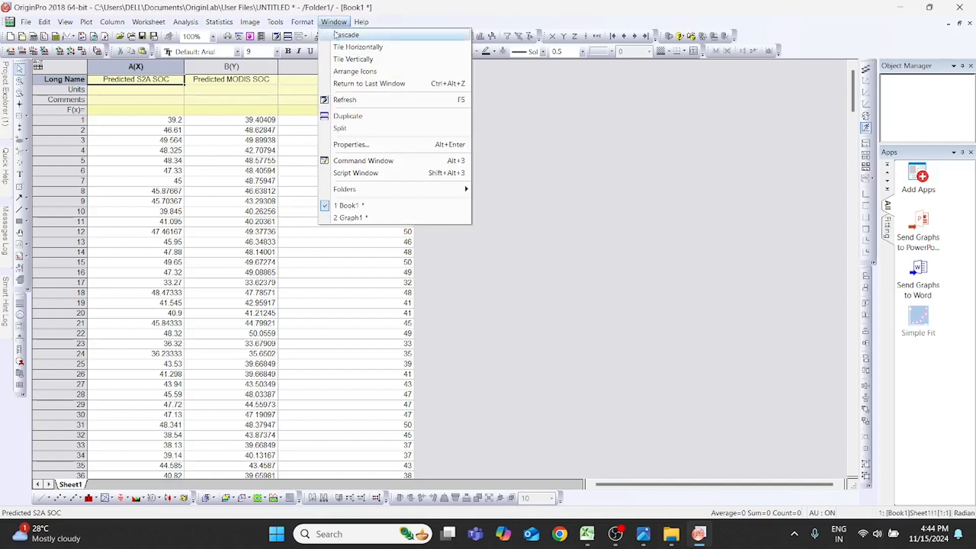
click(349, 217)
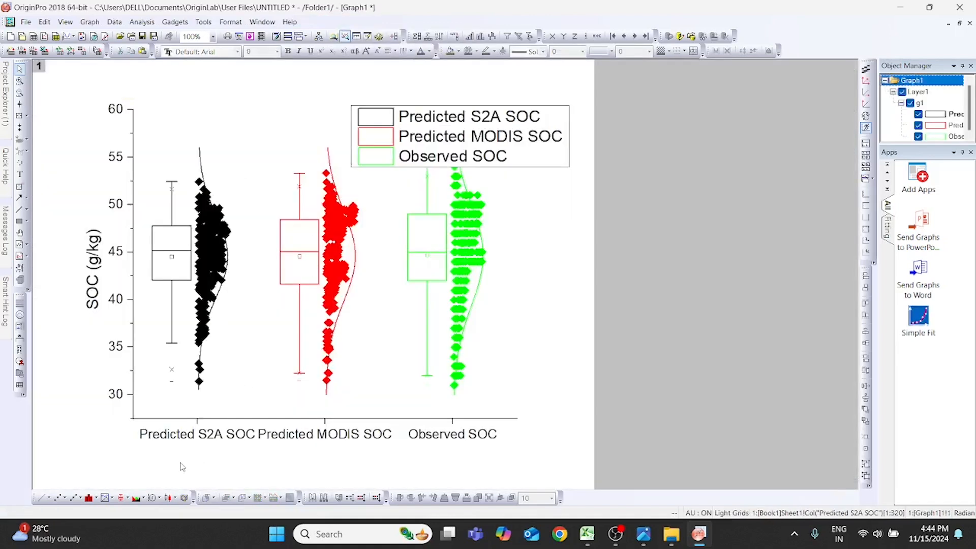
double_click(200, 438)
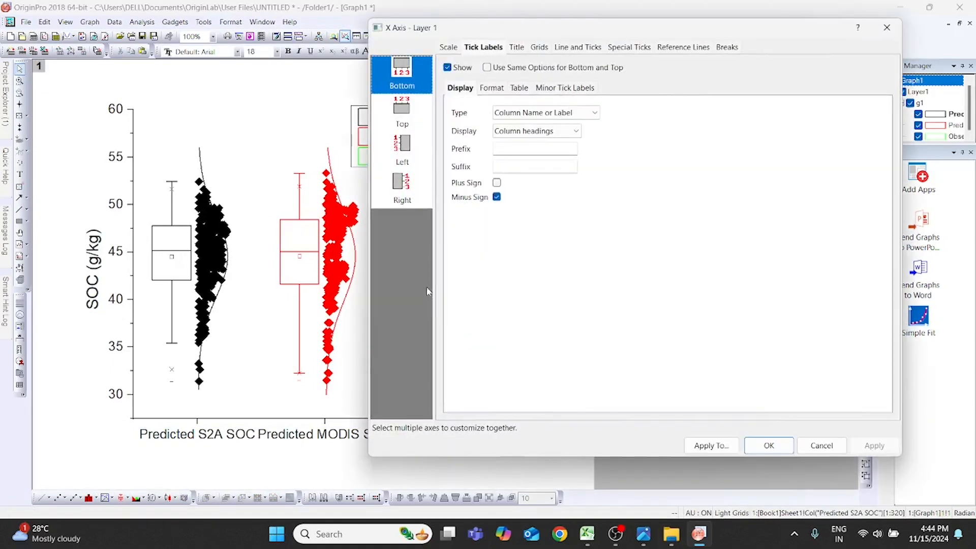
click(495, 90)
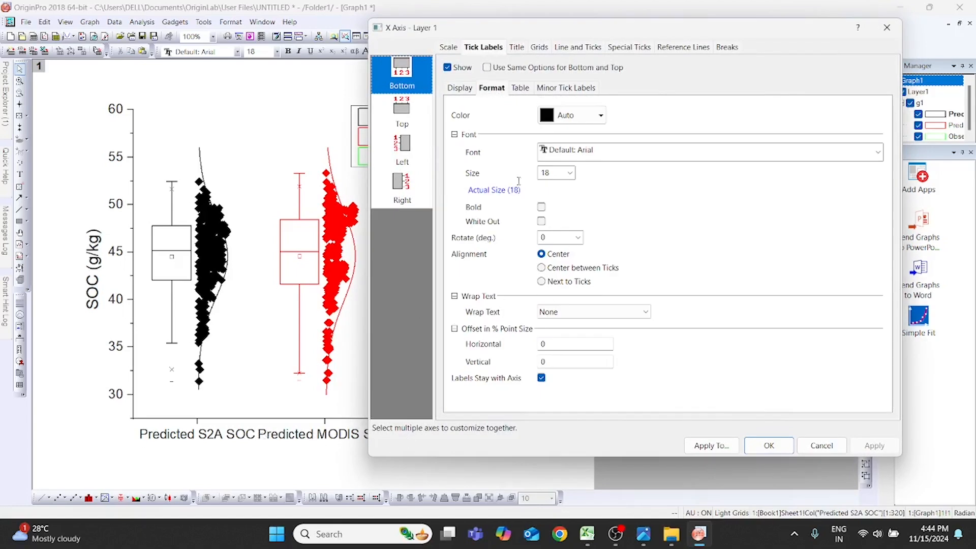
click(886, 28)
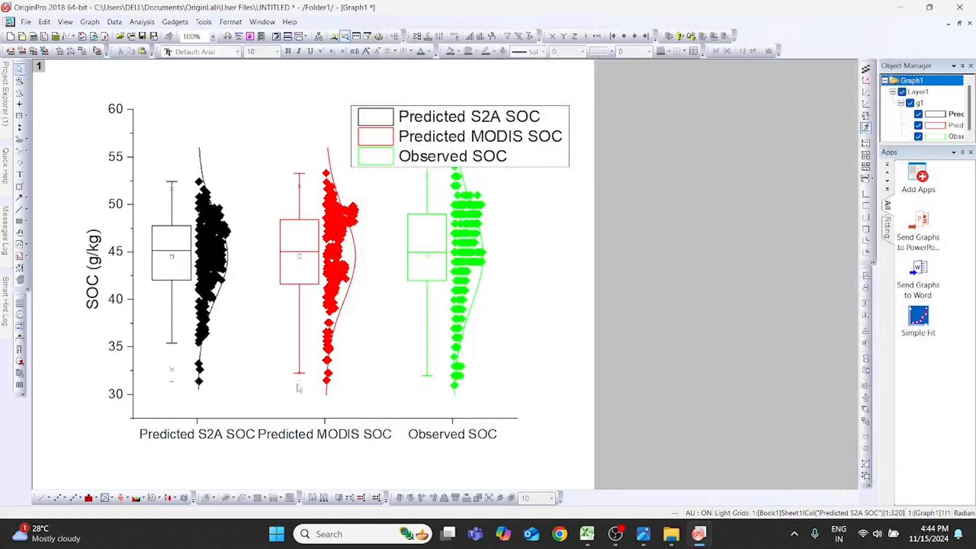
- Rotate the bottom X-axis tick labels by 20 degrees and move them down so they sit clear of the axis line
double_click(213, 432)
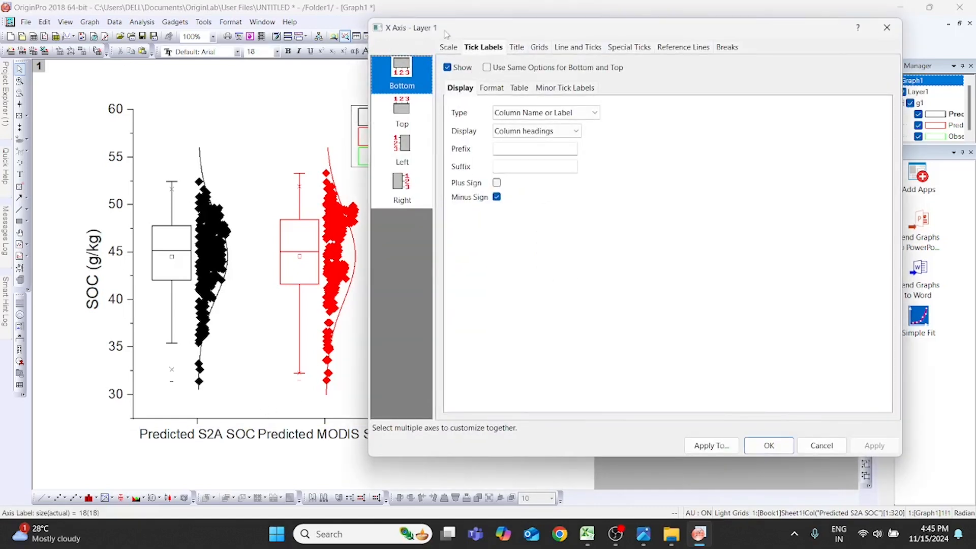
click(492, 90)
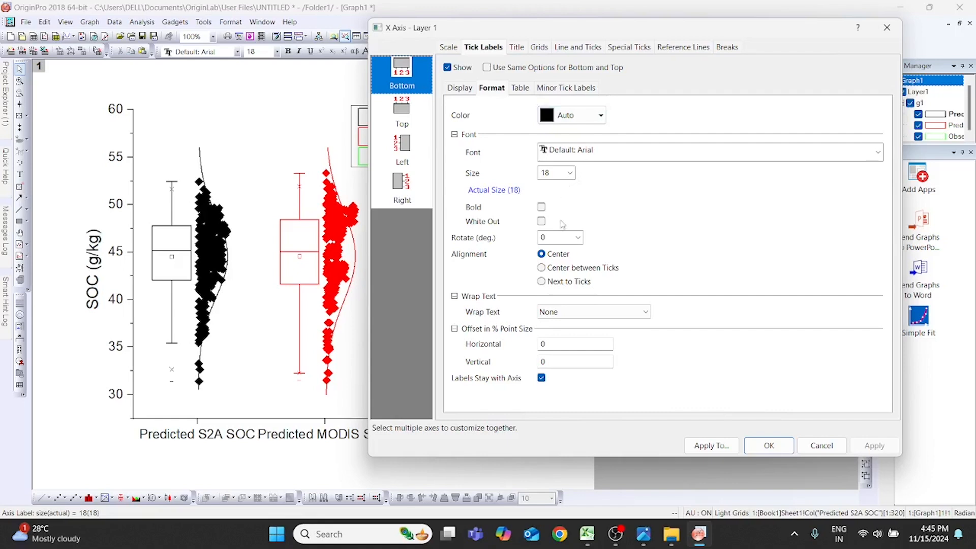
double_click(544, 237)
click(874, 449)
mouse_move(706, 33)
mouse_down()
mouse_move(967, 123)
mouse_move(713, 35)
mouse_up()
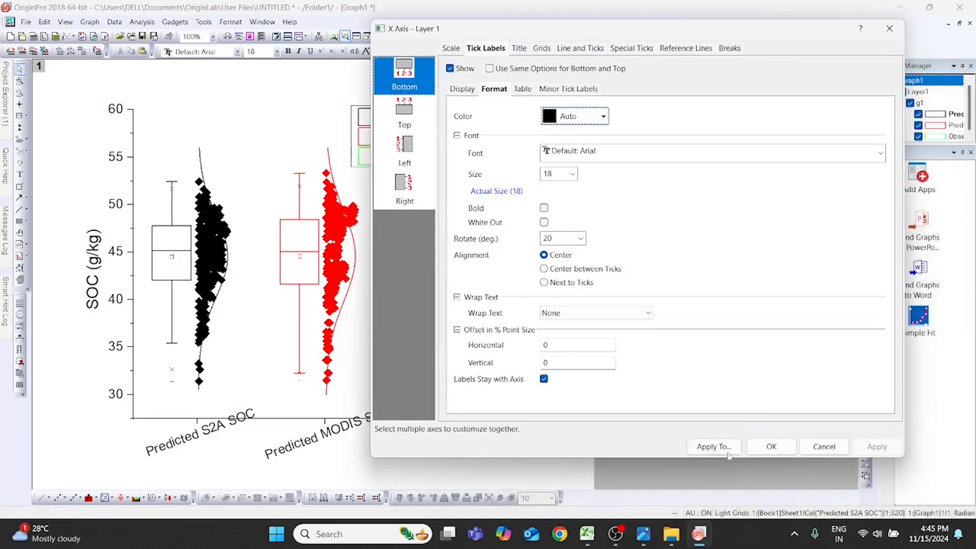
click(773, 450)
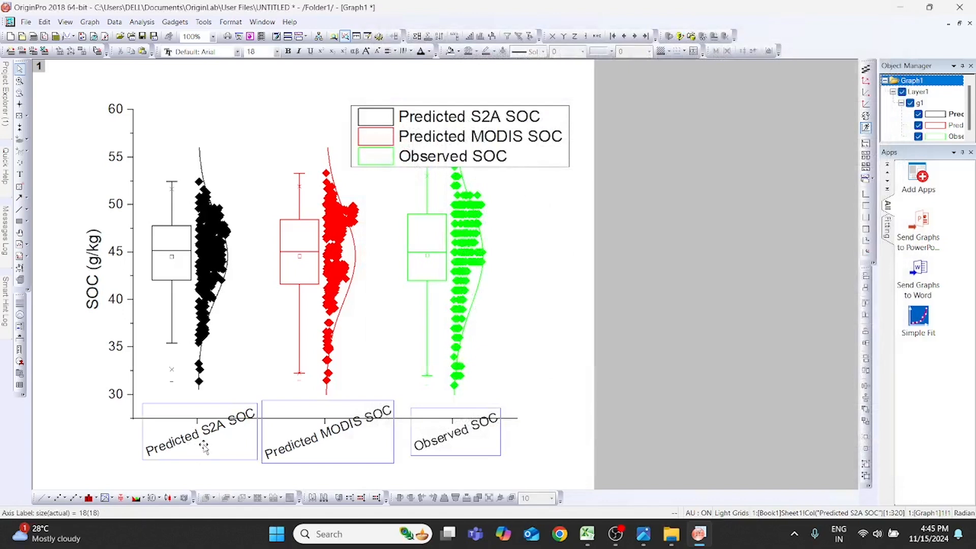
drag(216, 441, 210, 455)
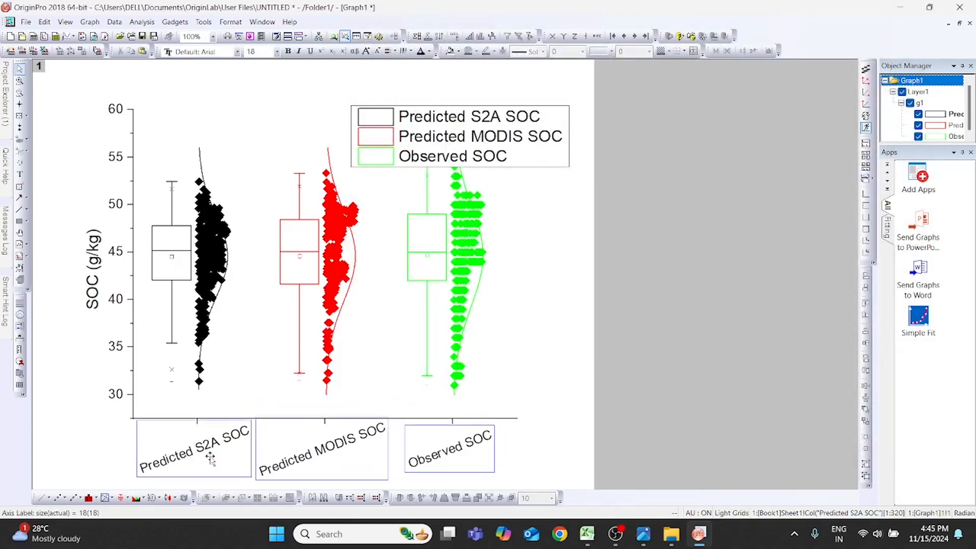
click(555, 436)
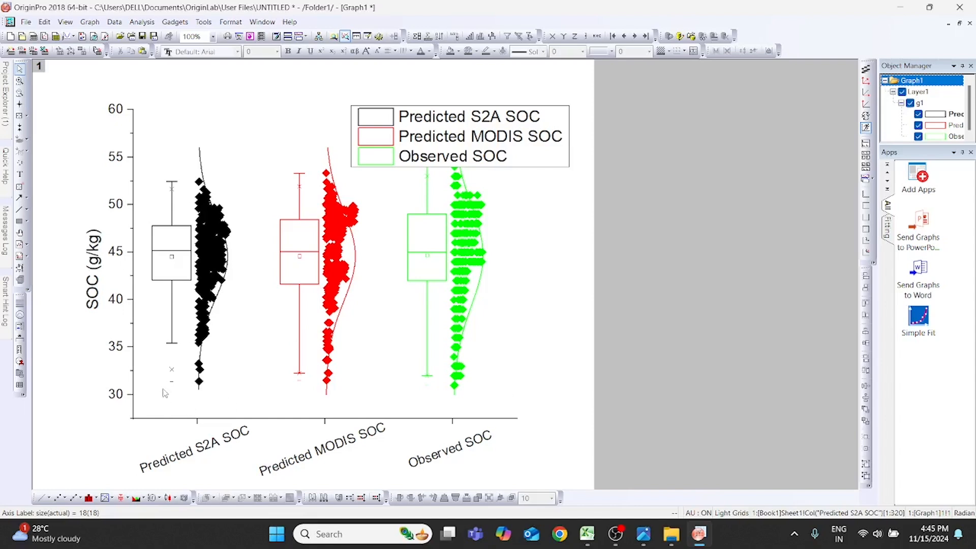
double_click(133, 149)
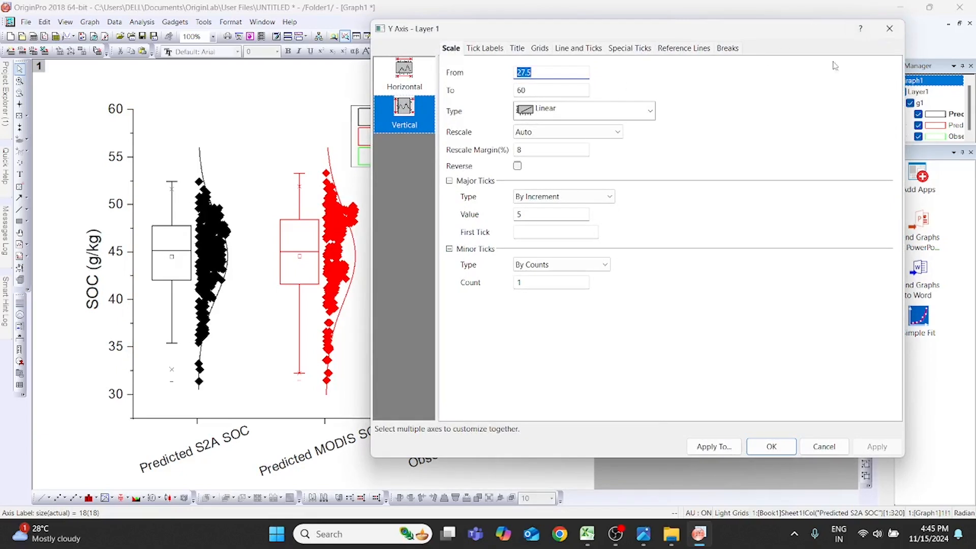
click(889, 29)
- Set the top X-axis tick labels to use the same options as the bottom axis
double_click(166, 463)
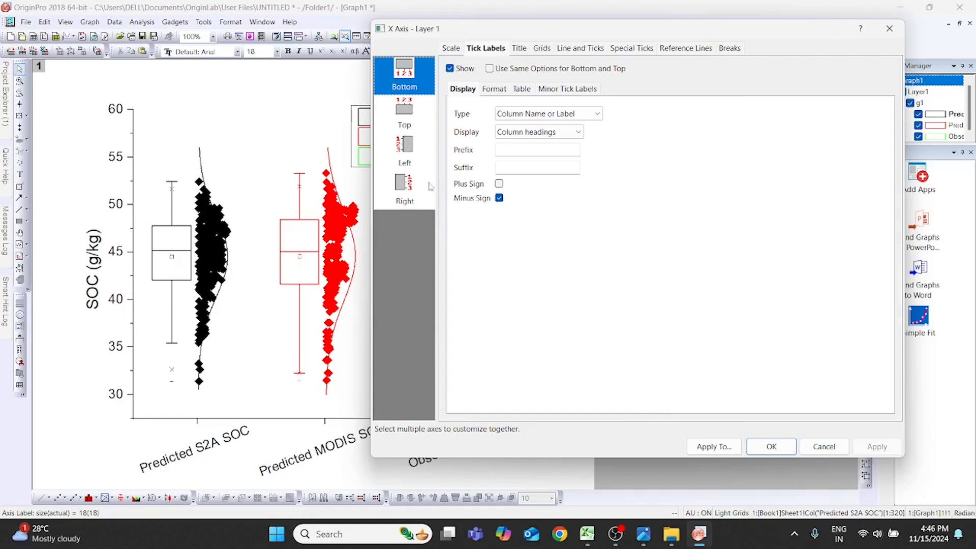
click(407, 111)
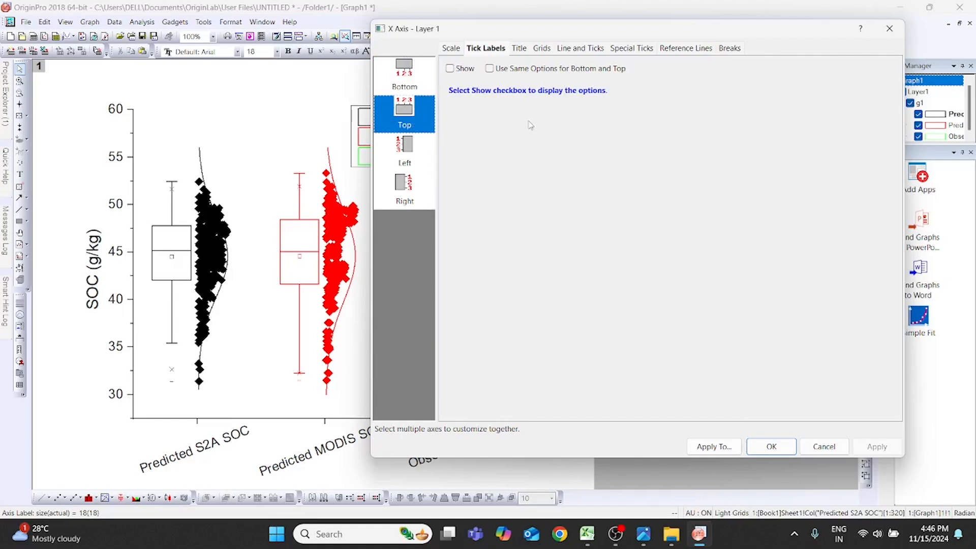
click(489, 69)
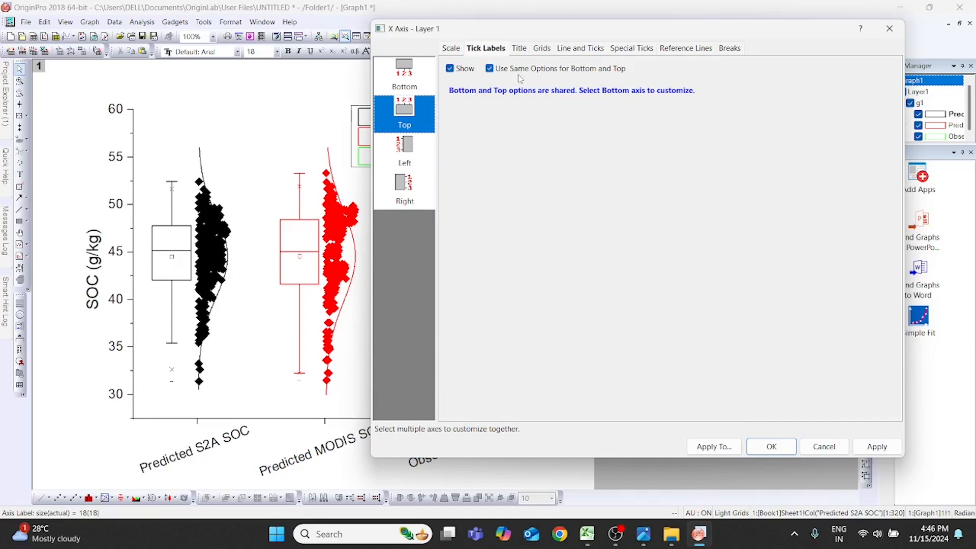
- Show the top X-axis line and set both its major and minor tick styles to None
click(524, 49)
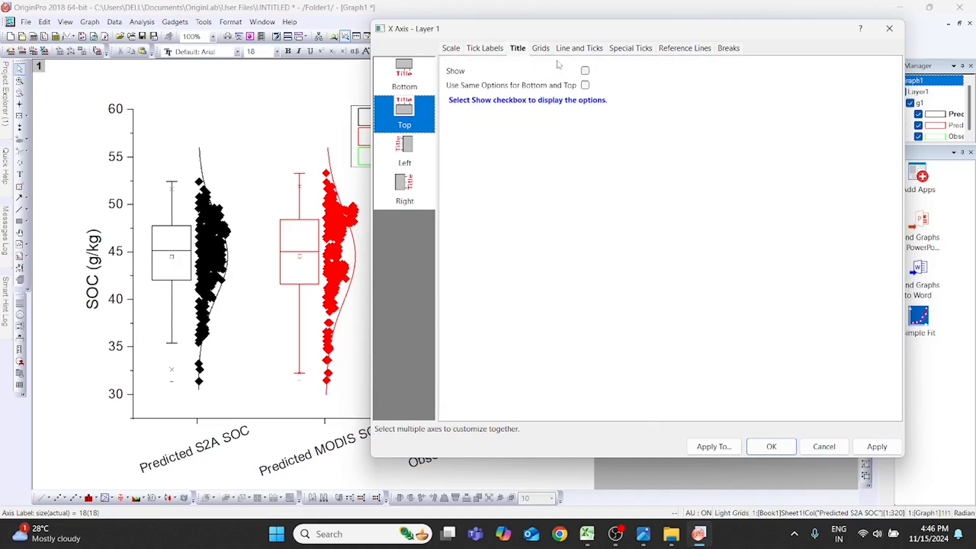
click(545, 49)
click(592, 51)
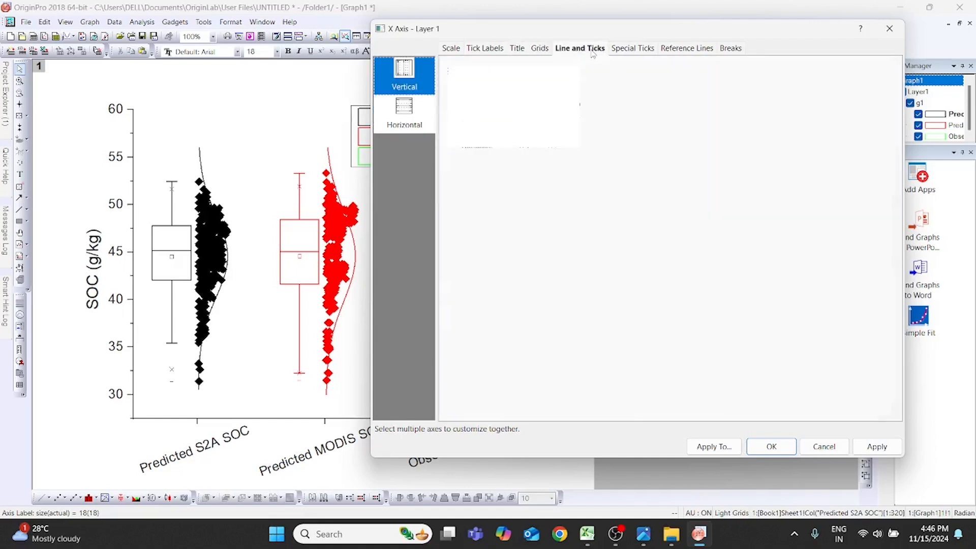
click(586, 70)
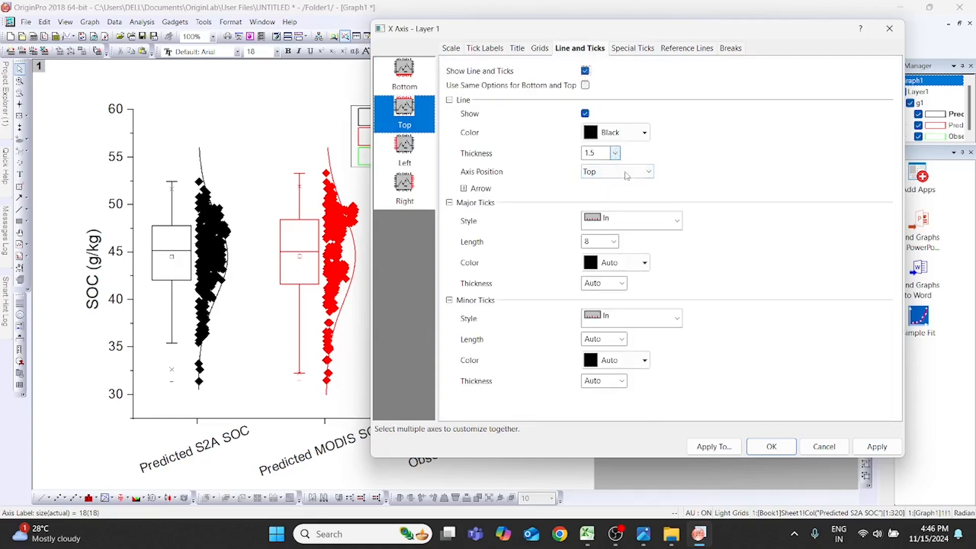
click(677, 221)
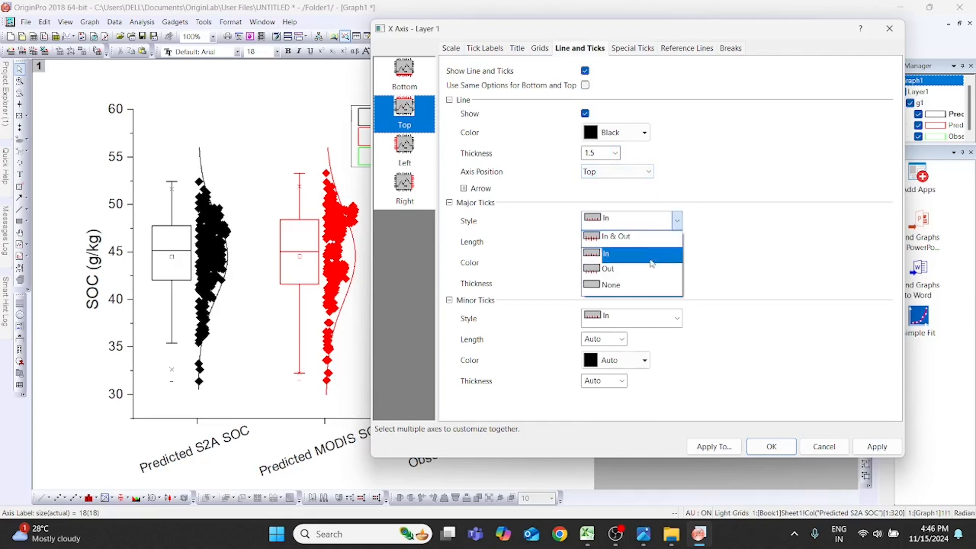
click(645, 284)
click(613, 242)
click(614, 243)
click(676, 318)
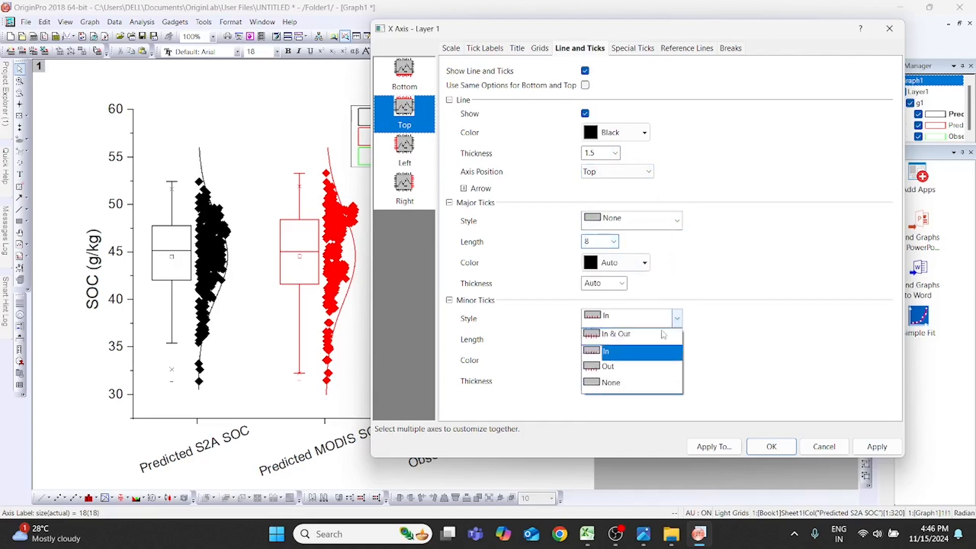
click(631, 389)
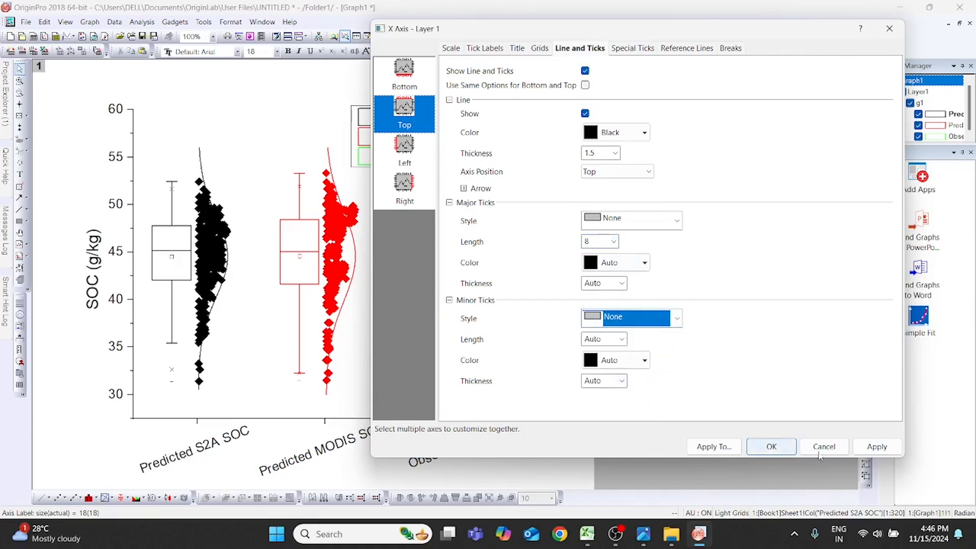
click(876, 446)
- Stop sharing tick label options between the bottom and top axes and hide the top tick labels
drag(685, 39, 729, 56)
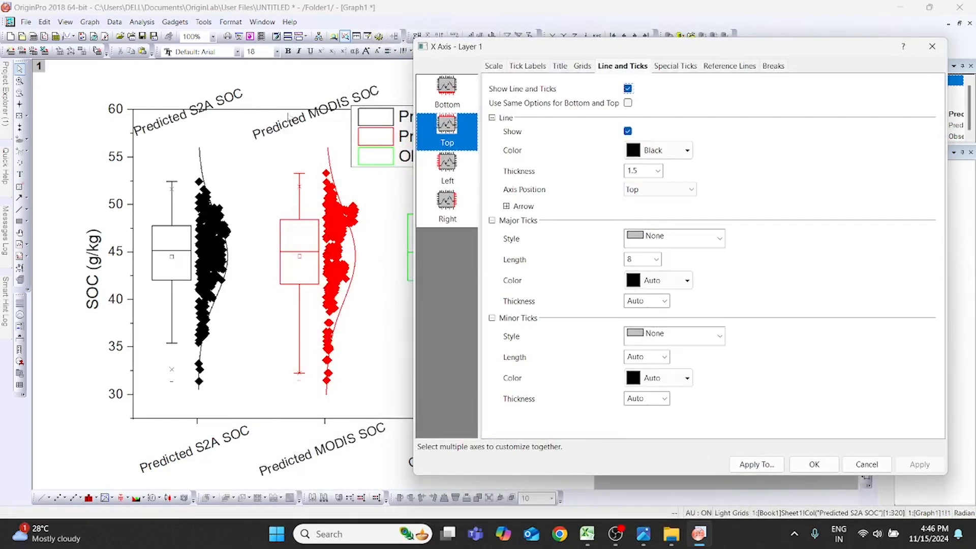
click(527, 66)
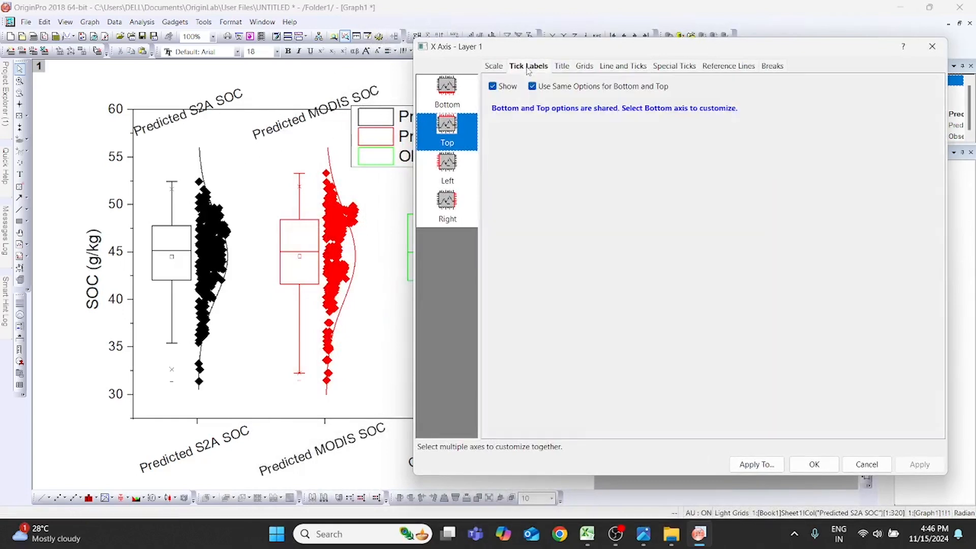
click(532, 86)
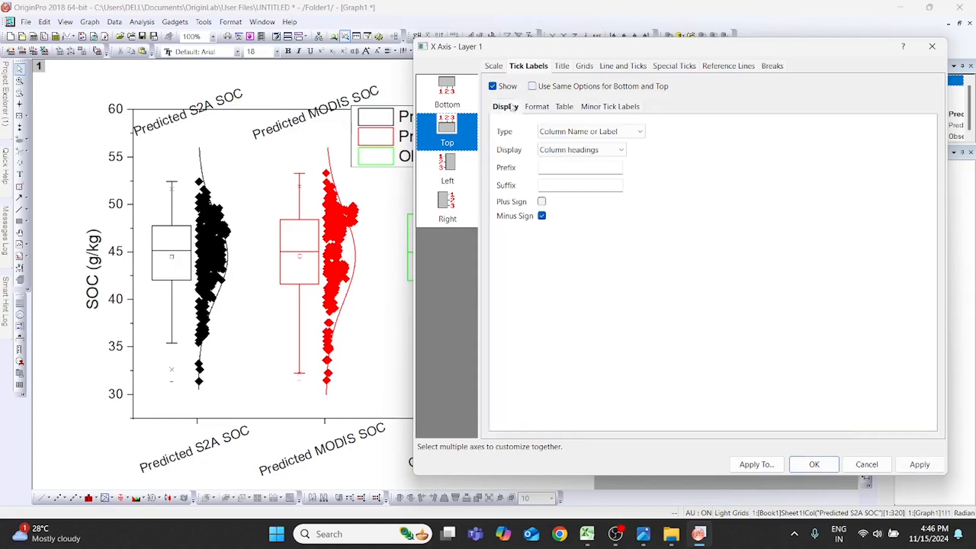
click(492, 86)
click(910, 466)
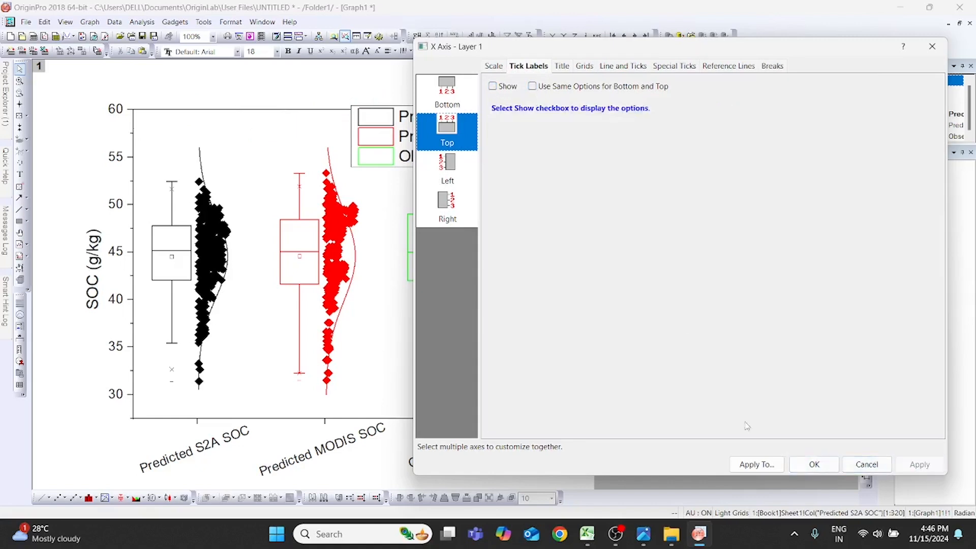
- Show the right Y-axis line with both major and minor tick styles set to None, and apply the axis settings
drag(735, 48, 610, 60)
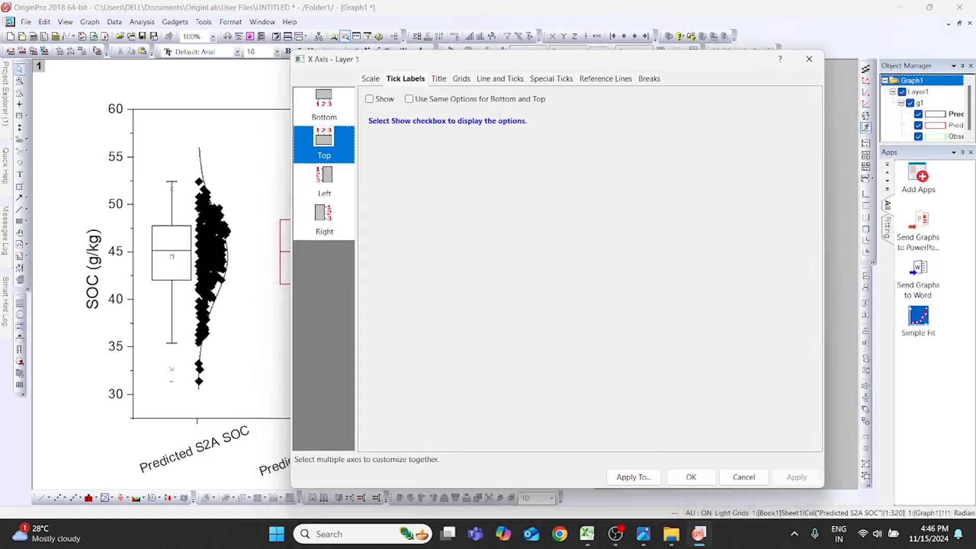
click(329, 220)
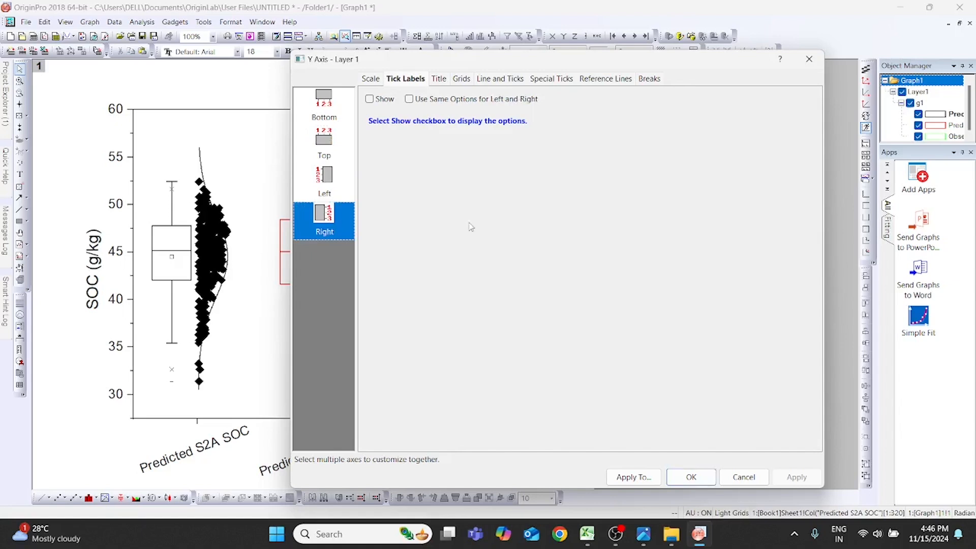
click(497, 79)
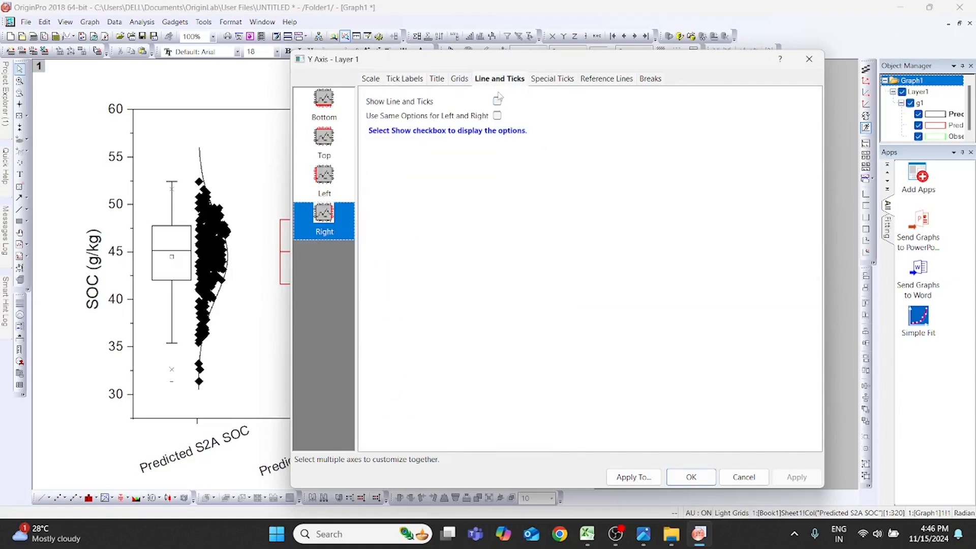
click(498, 101)
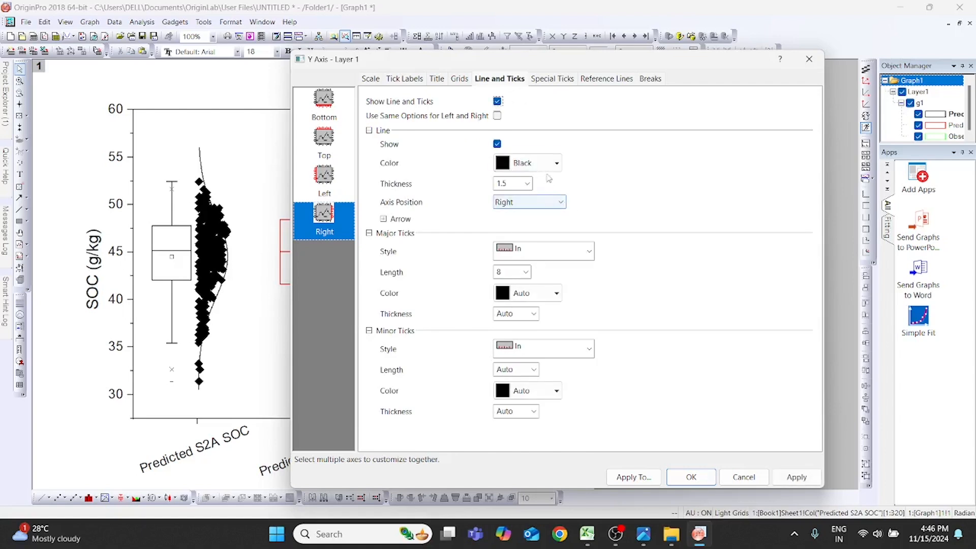
click(588, 251)
click(543, 317)
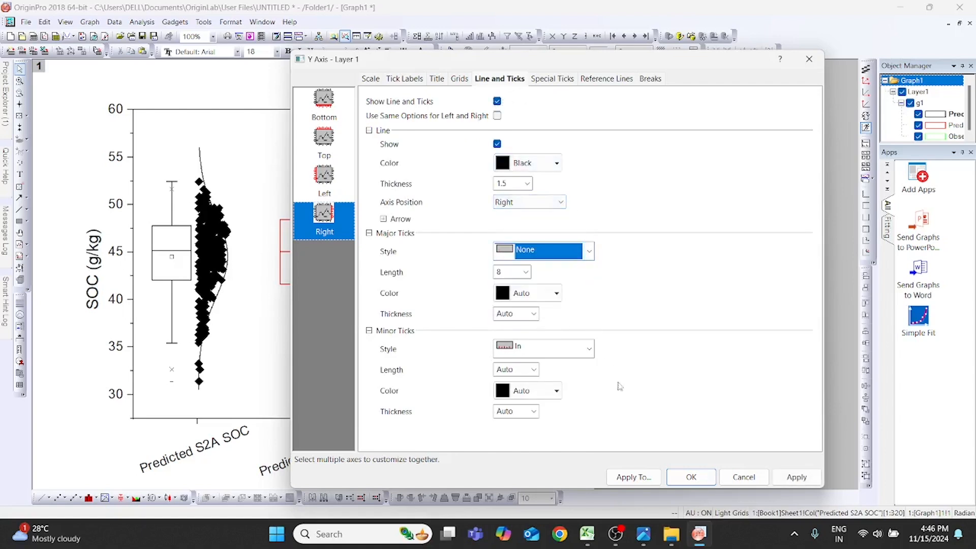
click(578, 347)
click(558, 412)
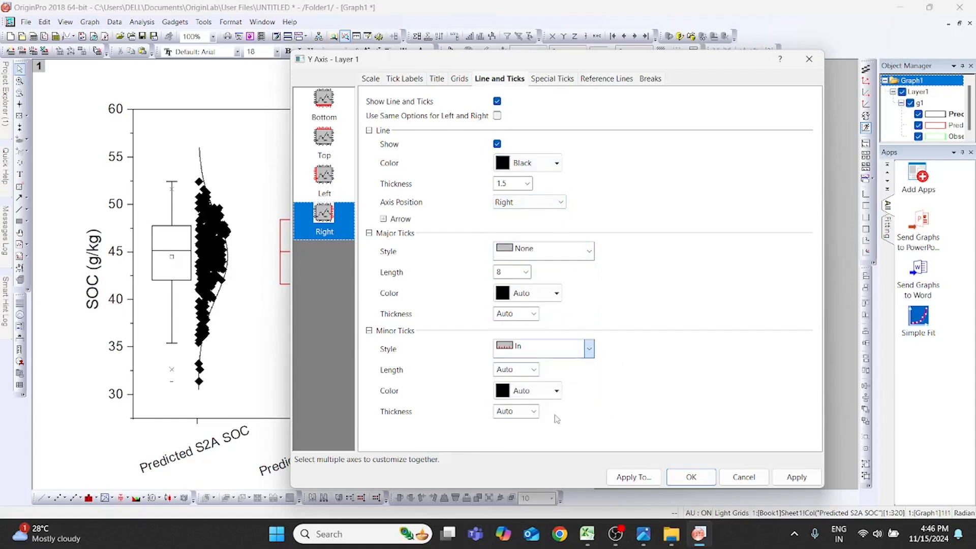
click(797, 477)
drag(676, 68, 627, 64)
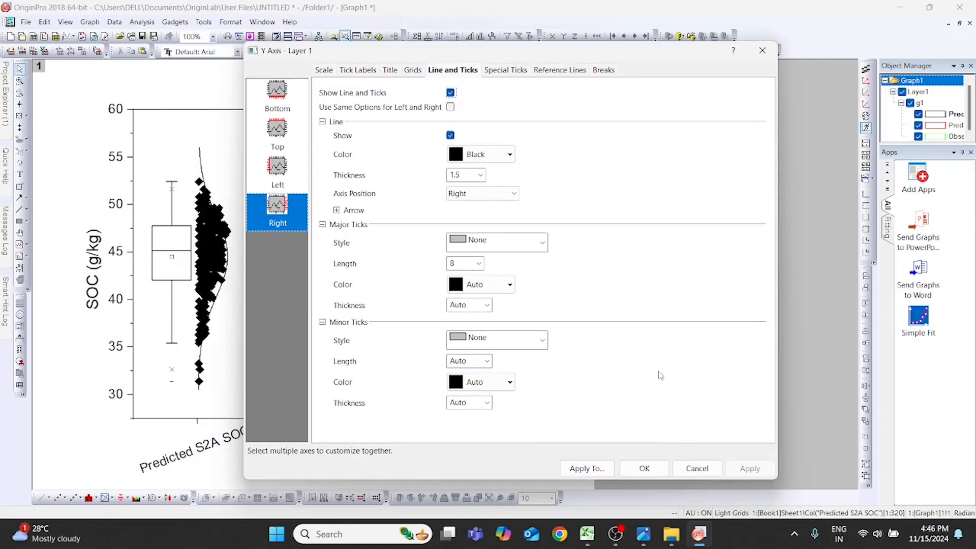
click(641, 471)
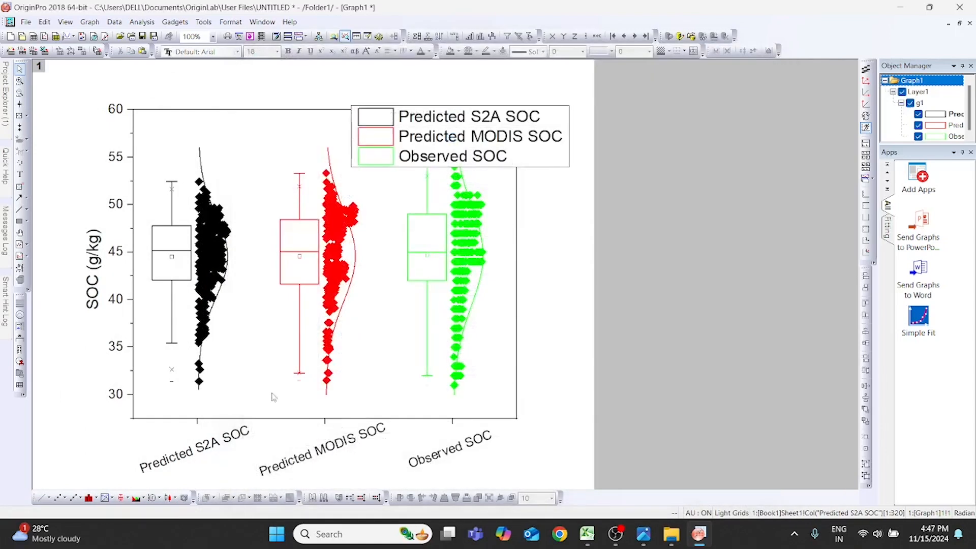
- Move the legend into the upper-left corner of the plot frame and set its font size to 14
click(532, 143)
drag(477, 143, 259, 141)
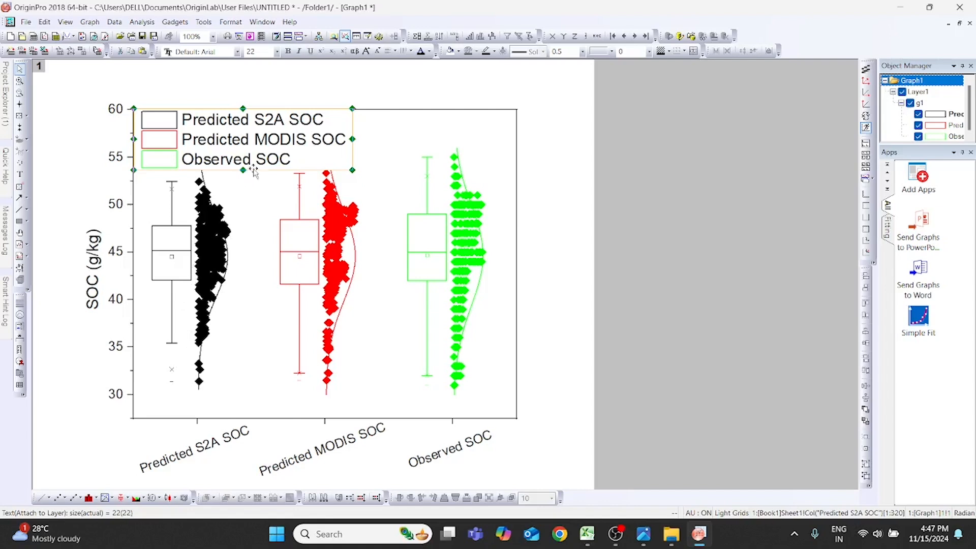
double_click(311, 136)
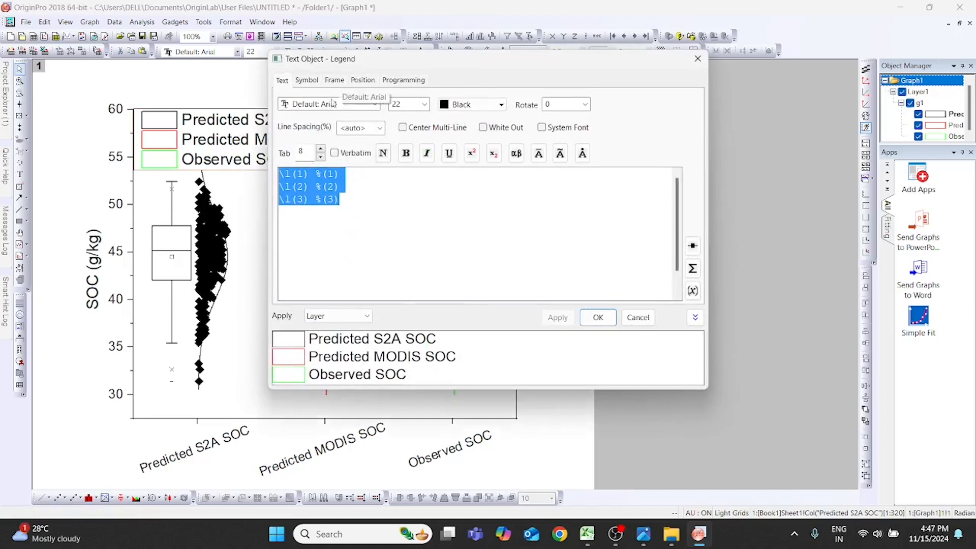
click(424, 105)
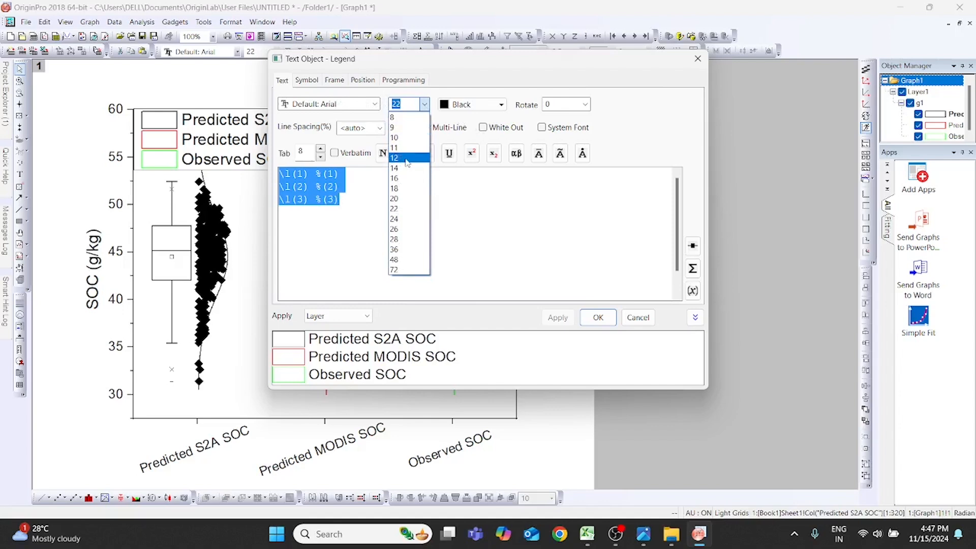
click(402, 168)
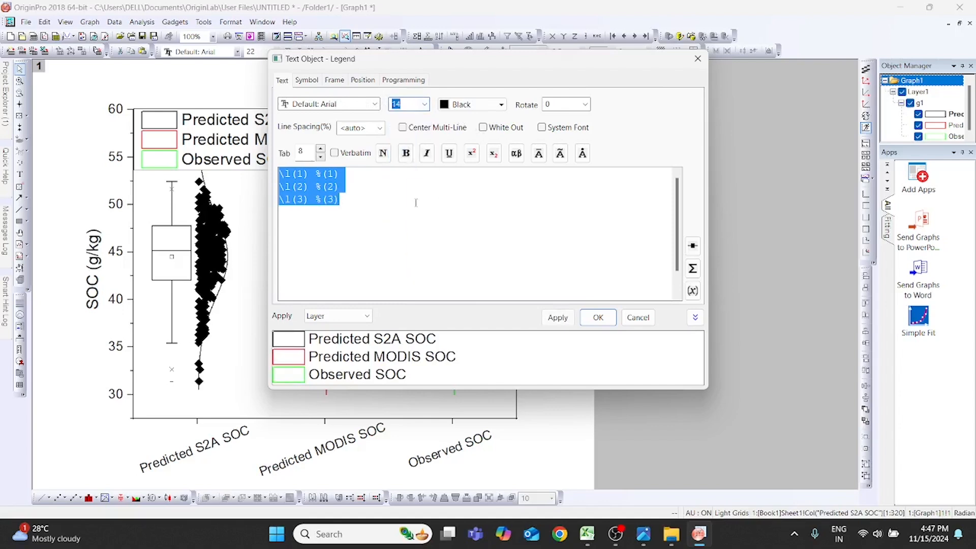
click(406, 153)
click(540, 256)
click(405, 153)
click(540, 256)
click(363, 206)
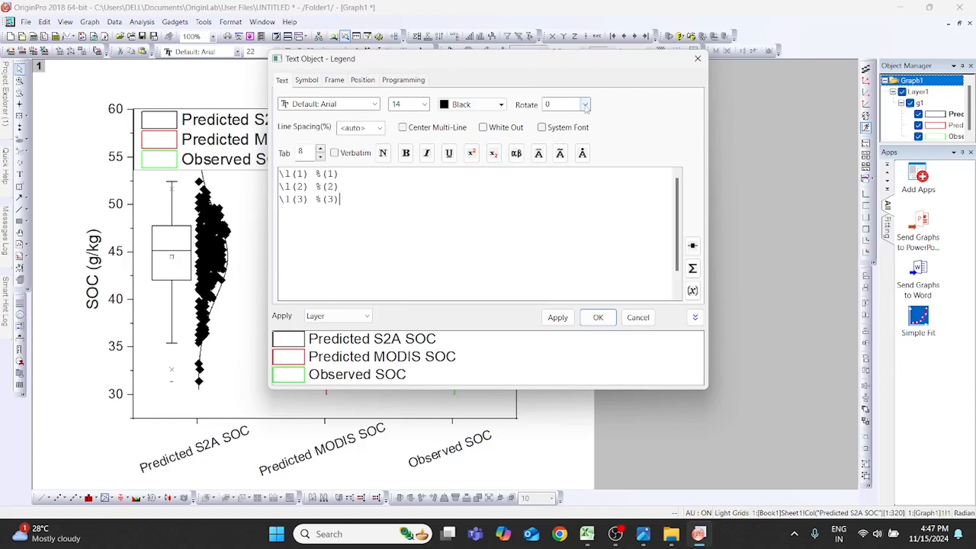
- Remove the box frame around the legend by setting its frame to None, and apply the legend changes
click(335, 80)
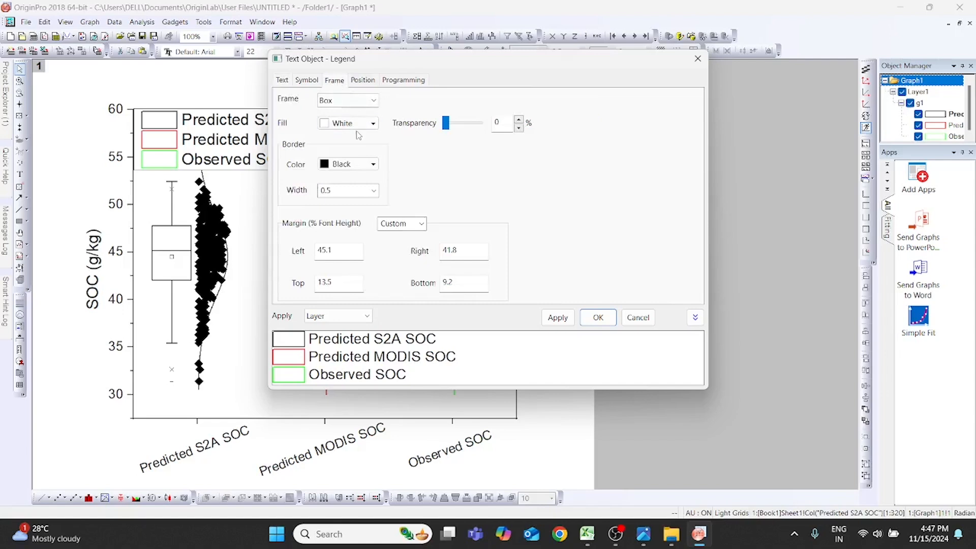
click(370, 101)
click(361, 110)
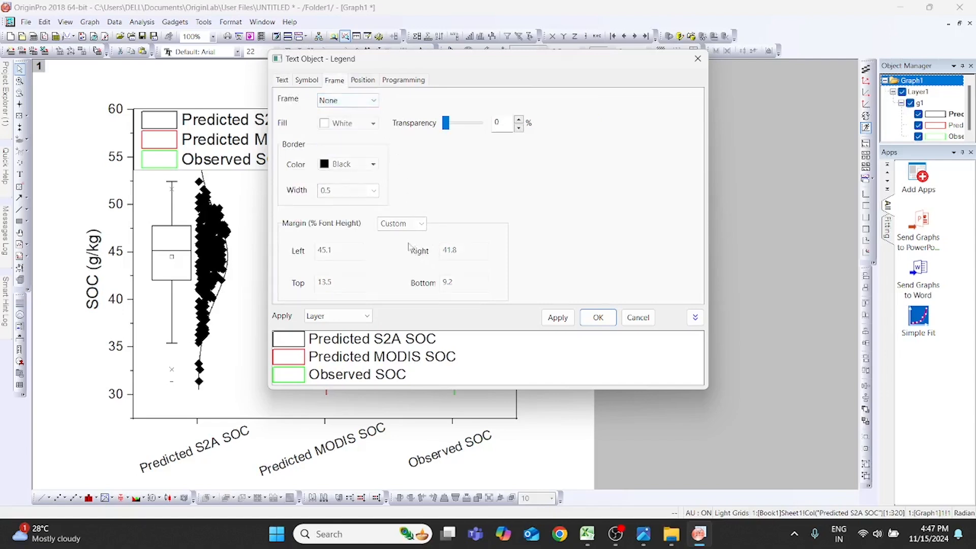
click(558, 317)
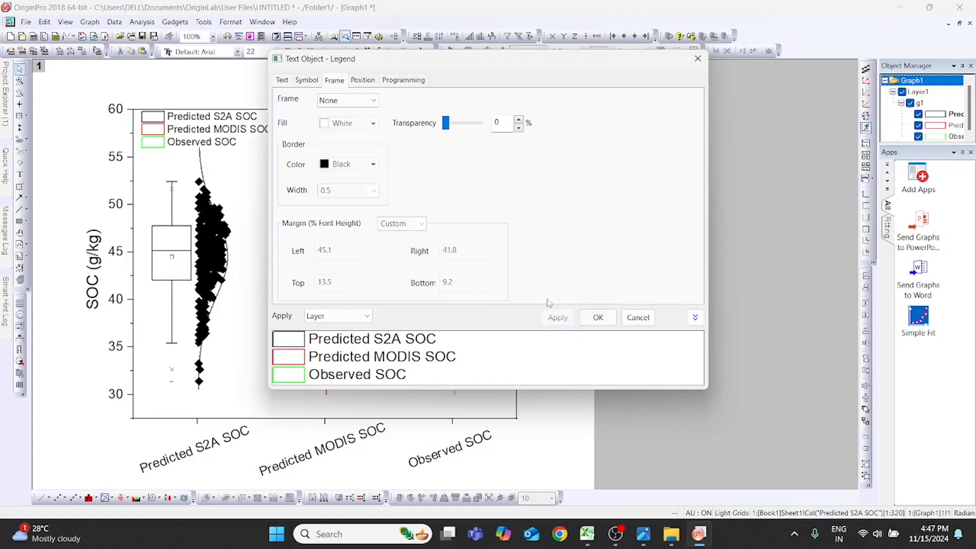
drag(547, 63, 642, 68)
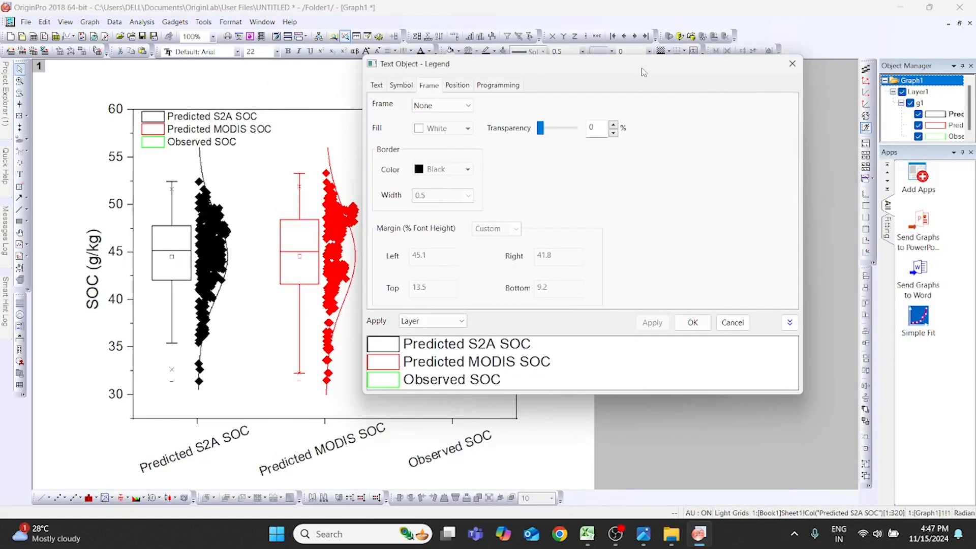
click(457, 86)
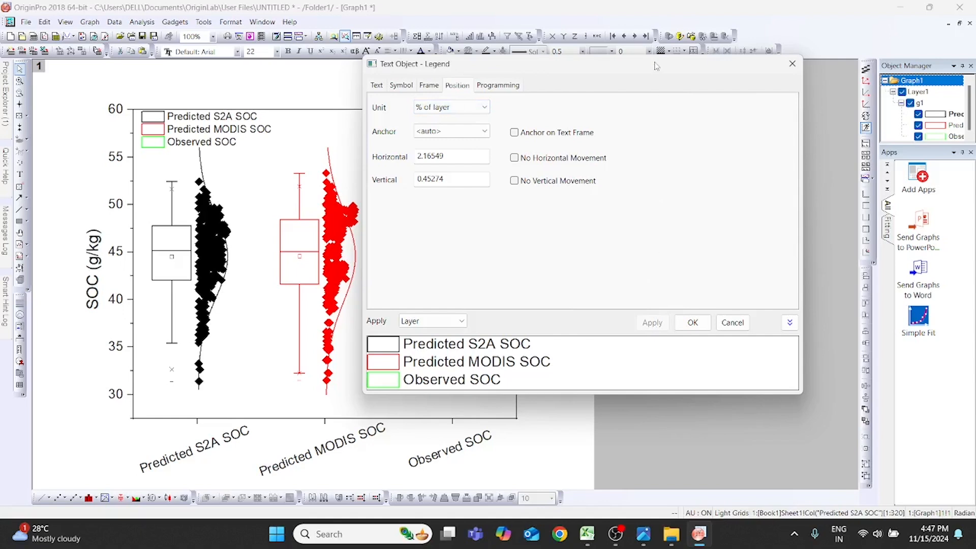
drag(655, 67, 603, 60)
click(641, 316)
- Shift the legend slightly left so it sits tight against the upper-left corner of the axis frame
click(173, 135)
mouse_move(213, 142)
mouse_down()
mouse_move(478, 140)
mouse_move(225, 132)
mouse_up()
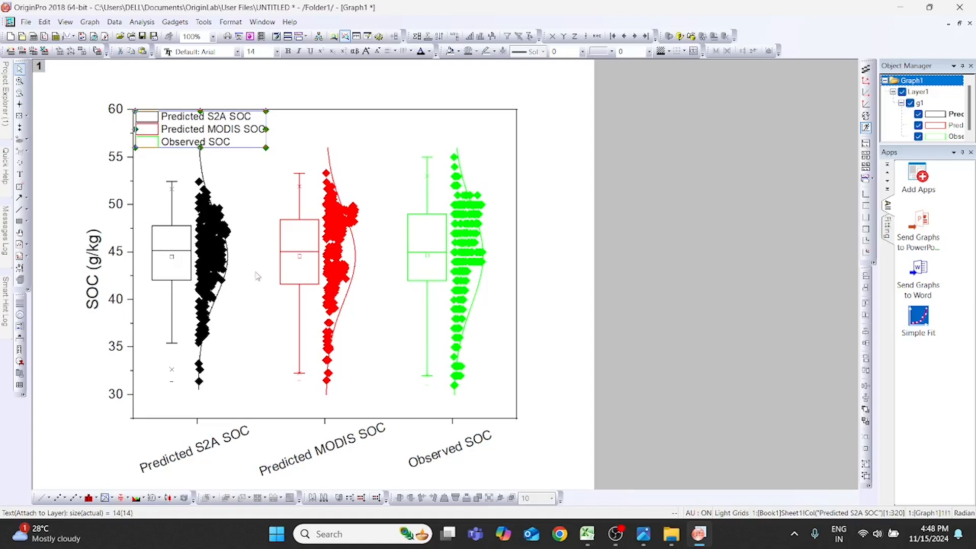
click(580, 260)
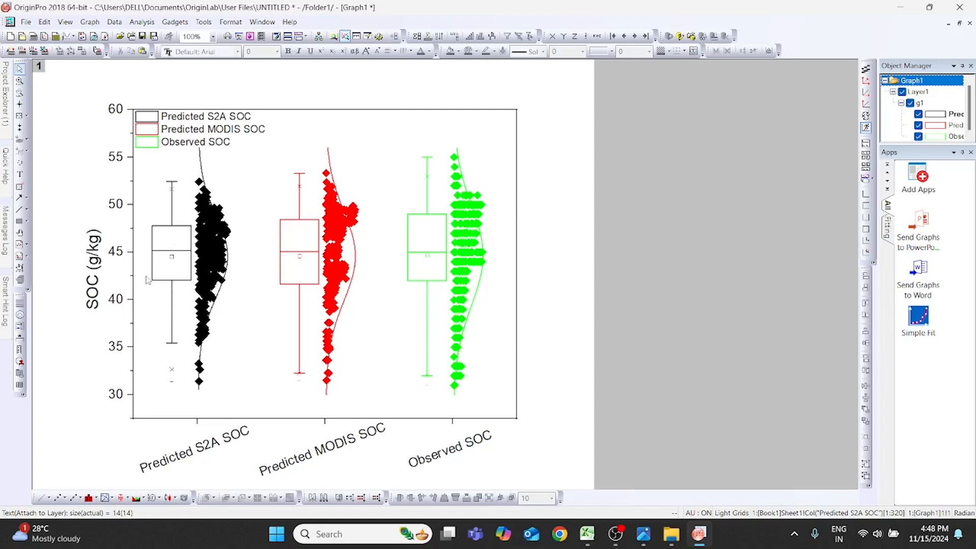
- Set the edit mode of the grouped box plots to Independent in the Predicted S2A SOC plot's properties
double_click(170, 246)
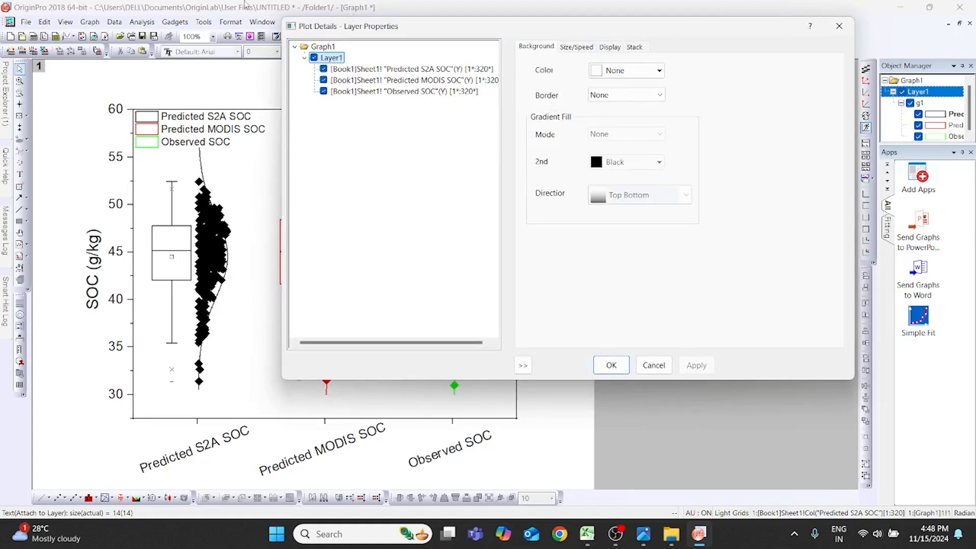
click(374, 69)
click(534, 49)
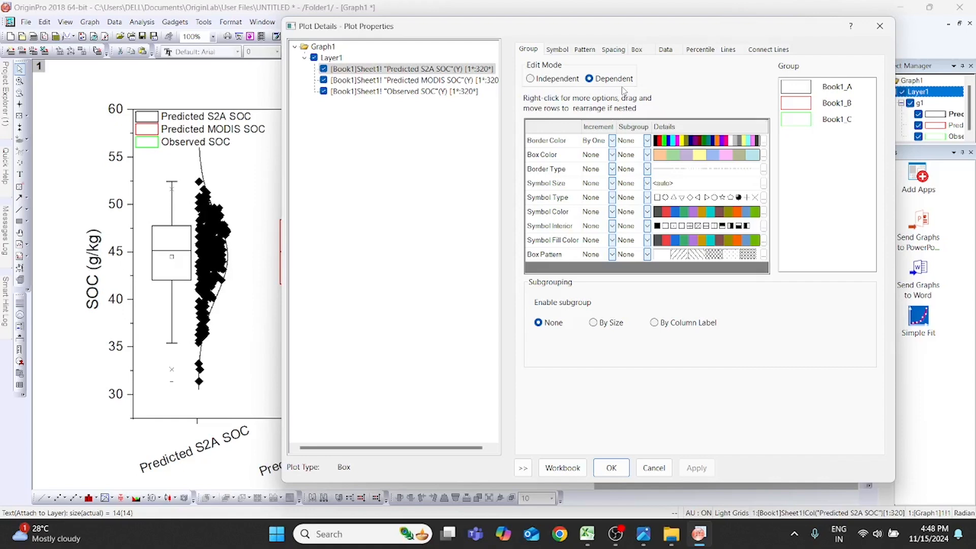
click(560, 80)
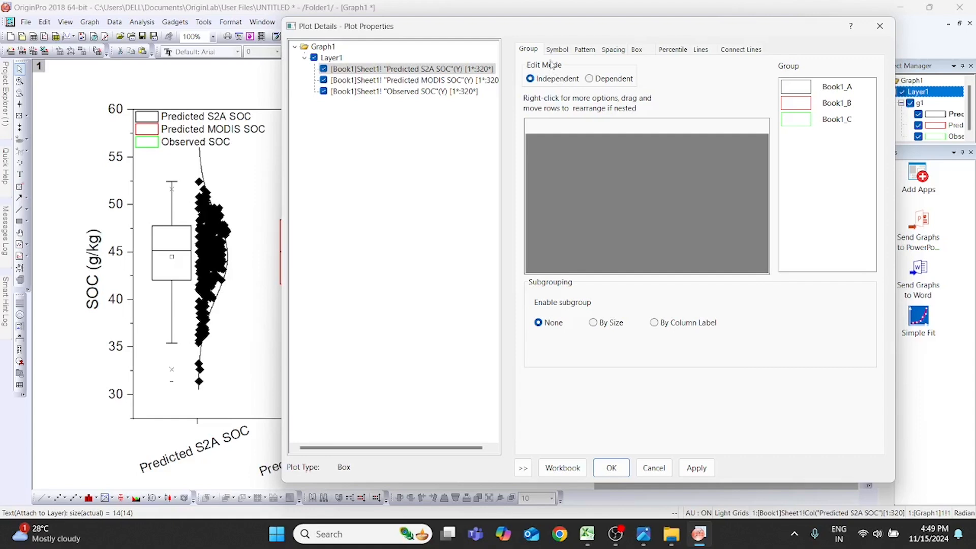
- Change the Predicted S2A SOC data point symbol to an open circle with size 5
click(562, 51)
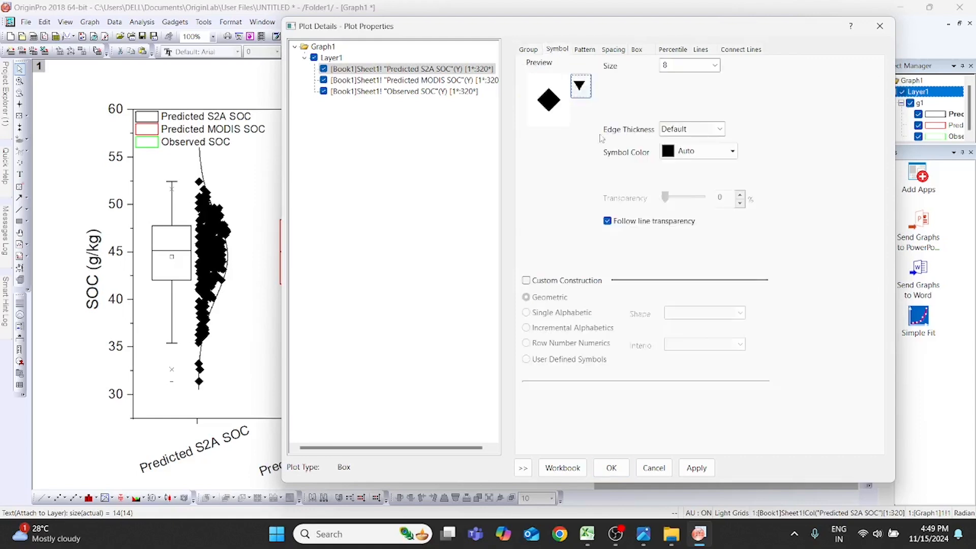
click(579, 88)
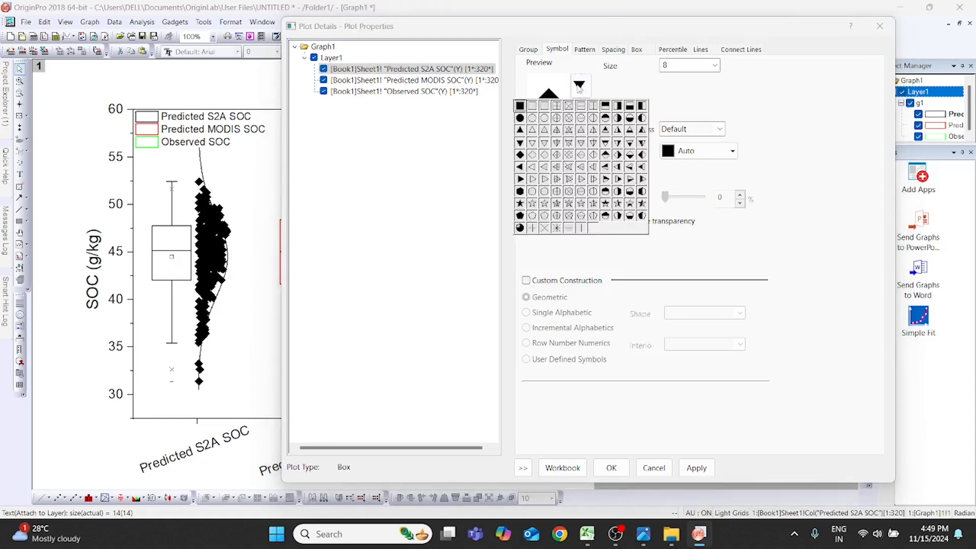
click(536, 121)
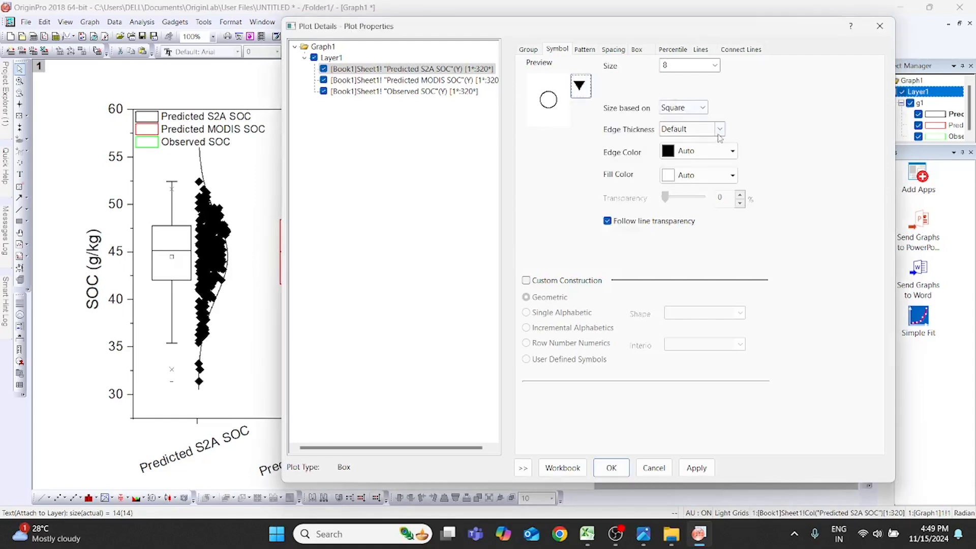
click(715, 65)
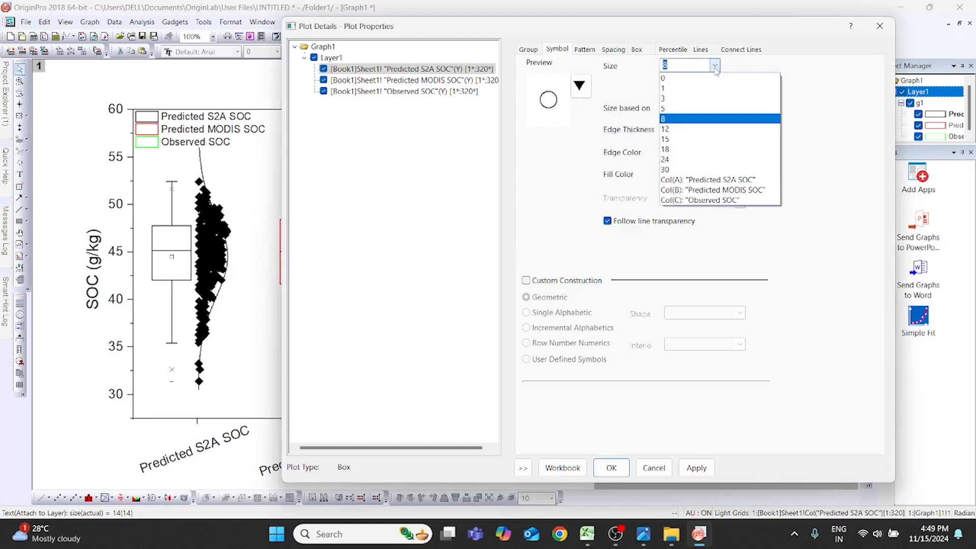
click(701, 108)
- Set the Predicted S2A SOC symbol edge color to None, fill the points incrementally from turquoise in the Q13 Color4Line list, and apply
click(734, 152)
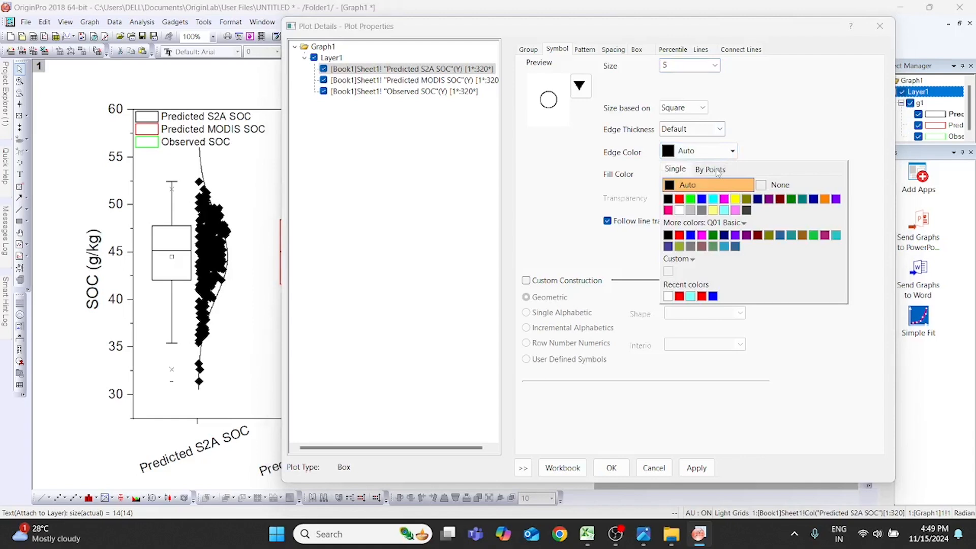
click(767, 185)
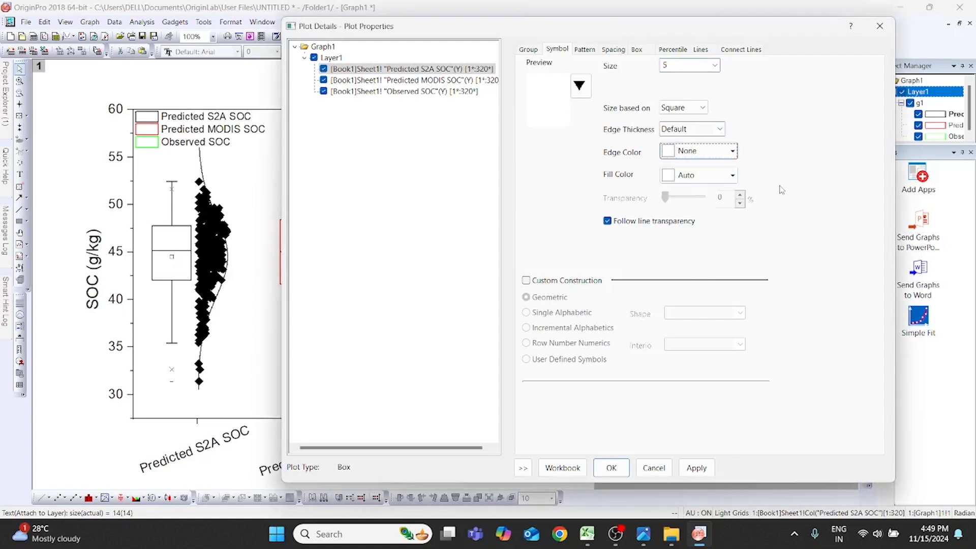
click(732, 177)
click(710, 194)
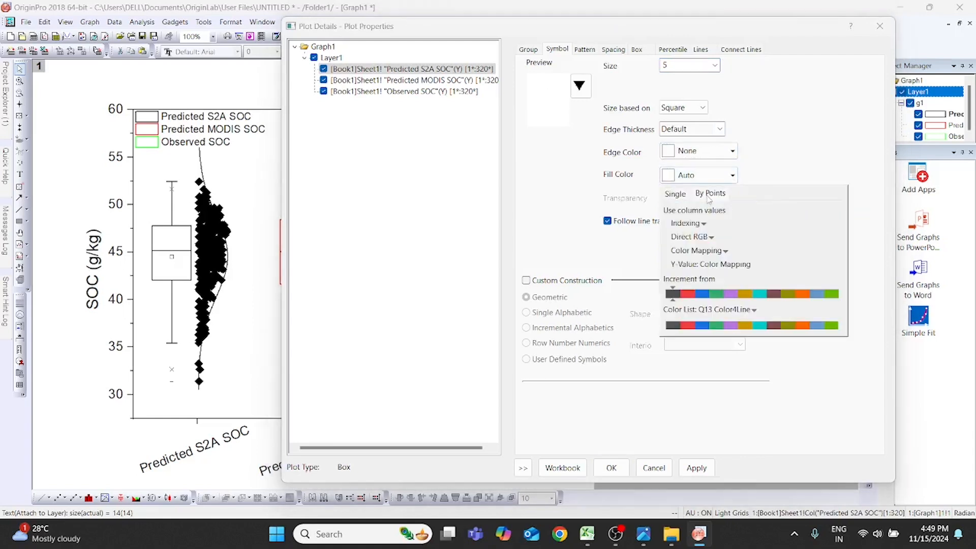
click(756, 294)
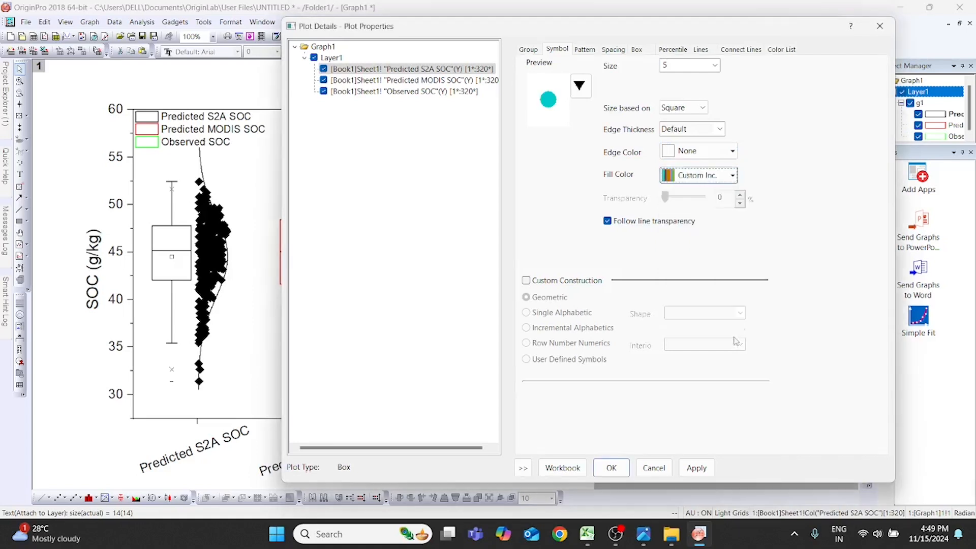
click(696, 471)
drag(682, 38, 715, 42)
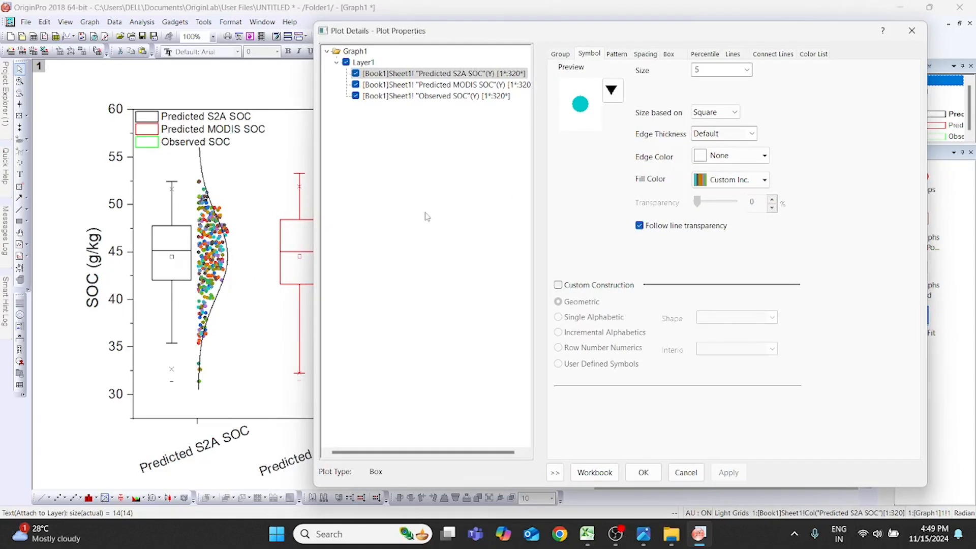
- Set the Predicted S2A SOC box border style to Dash Dot Dot and apply it
click(617, 54)
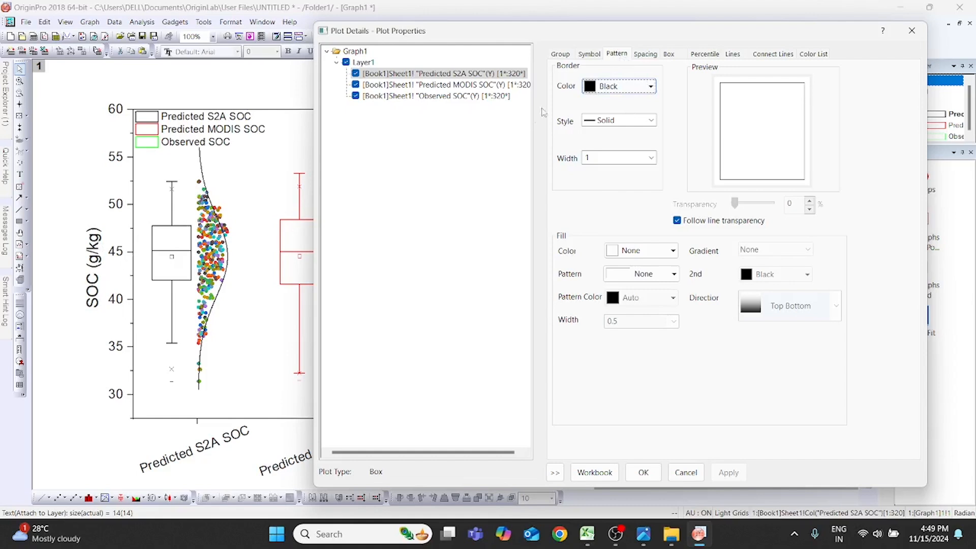
click(652, 88)
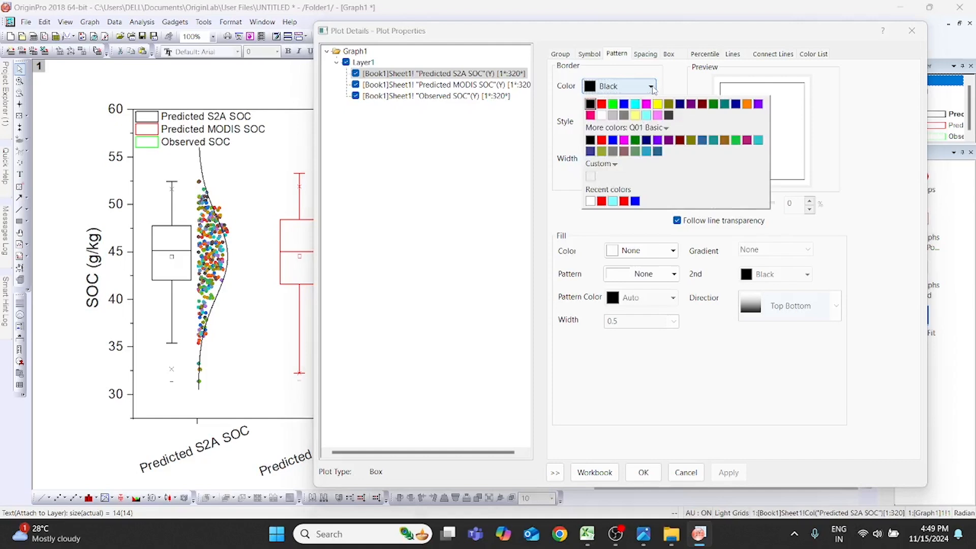
click(651, 87)
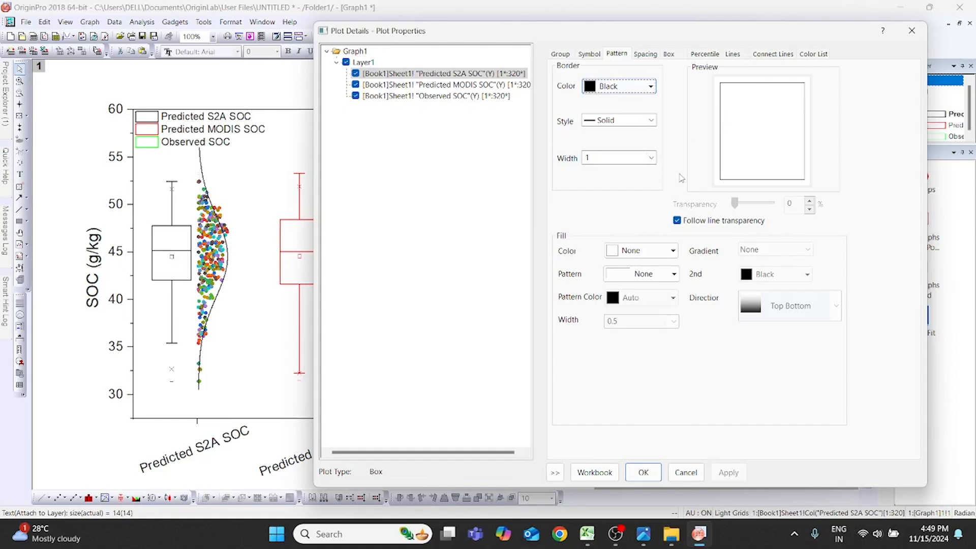
click(651, 121)
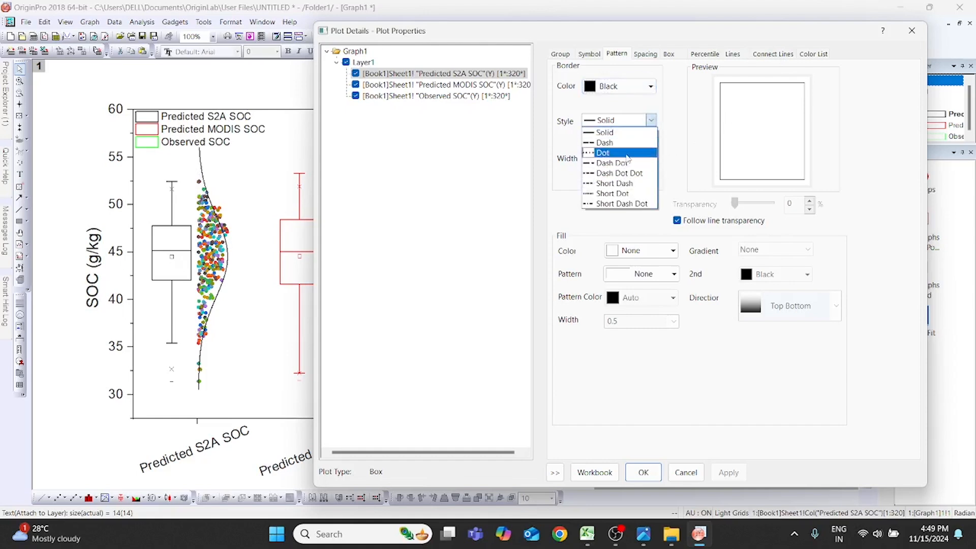
click(628, 173)
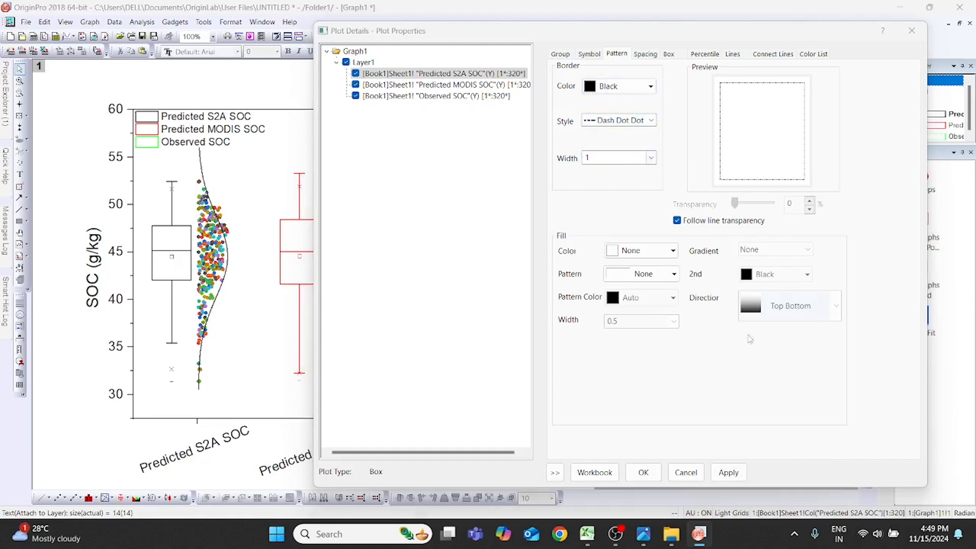
click(732, 472)
- Return the Predicted S2A SOC box border style to Solid, with a width of 1
click(651, 121)
click(615, 133)
click(651, 158)
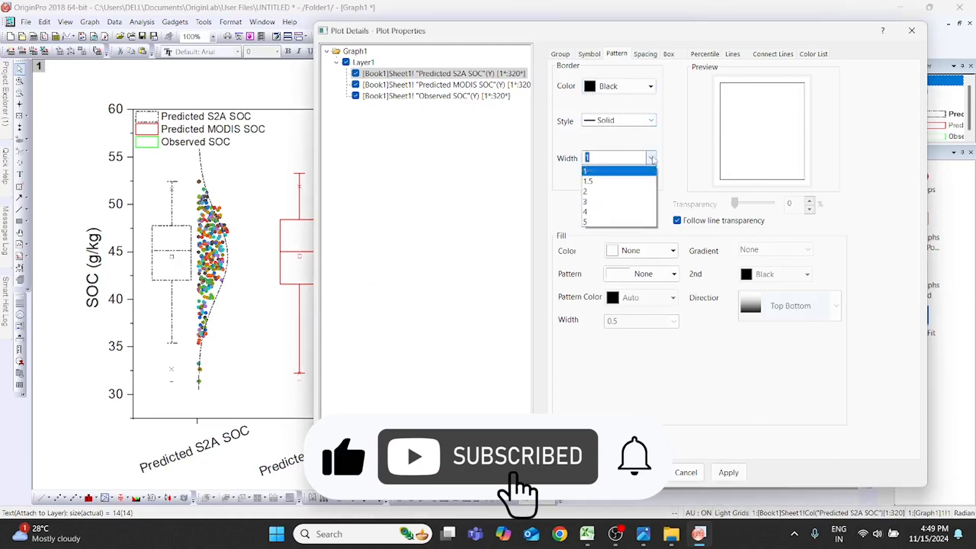
click(626, 193)
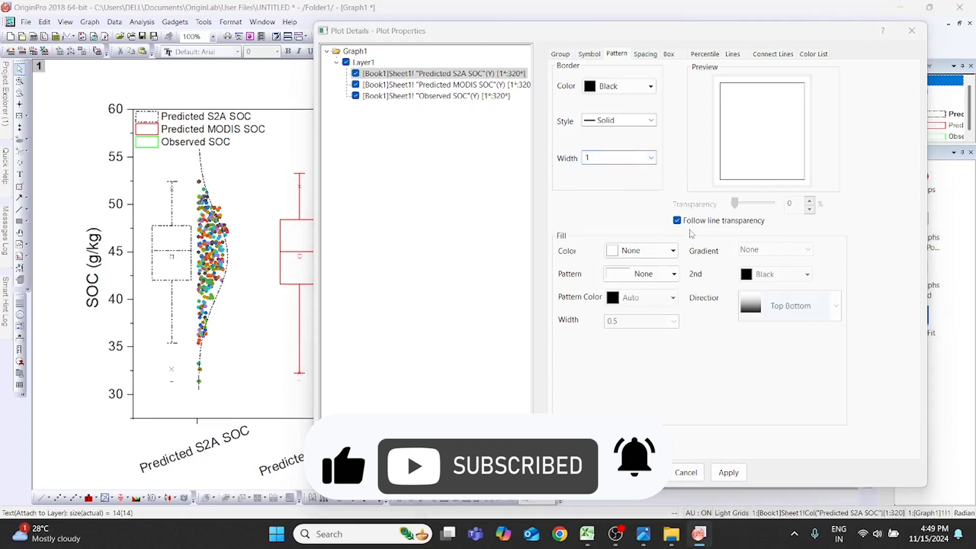
- Fill the Predicted S2A SOC box with a two-color red and black gradient in the Horizontal Center In direction, and apply
click(672, 250)
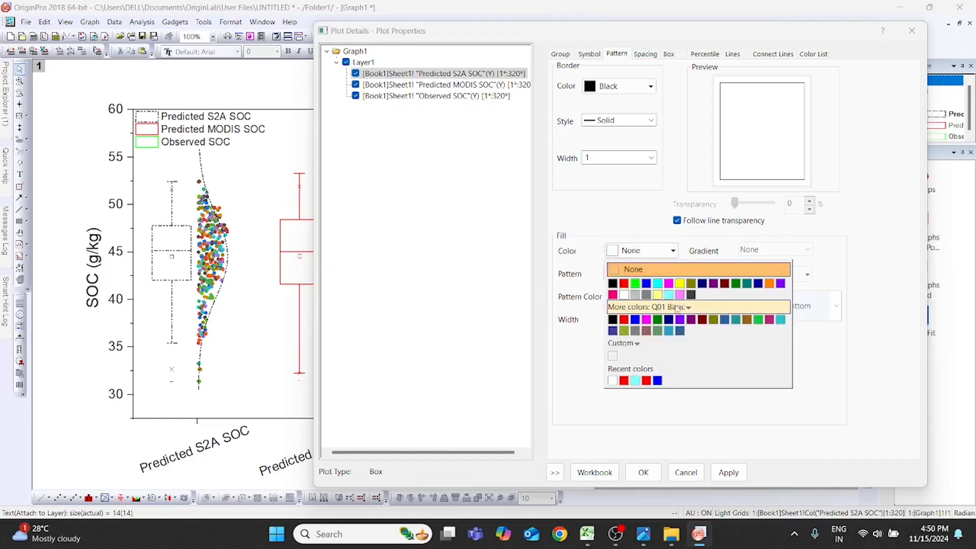
click(624, 284)
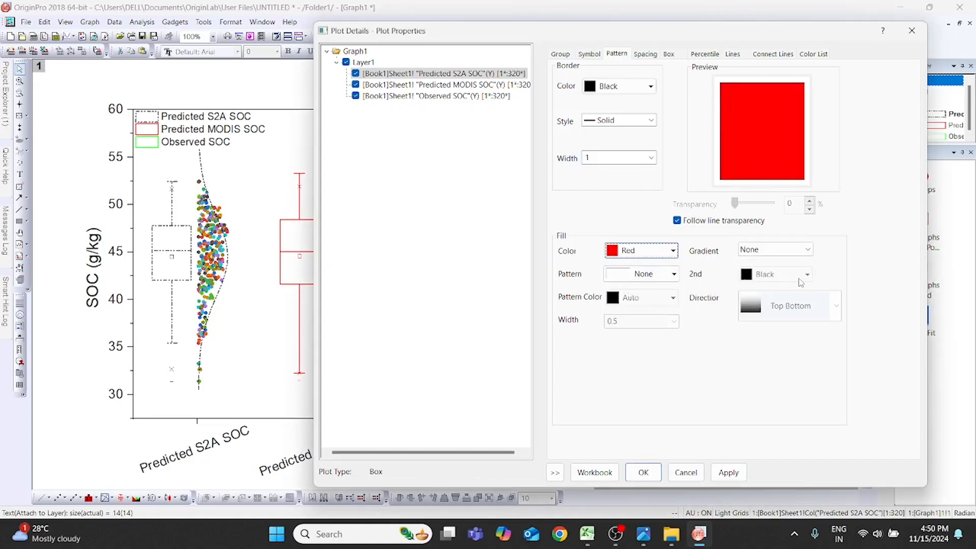
click(805, 250)
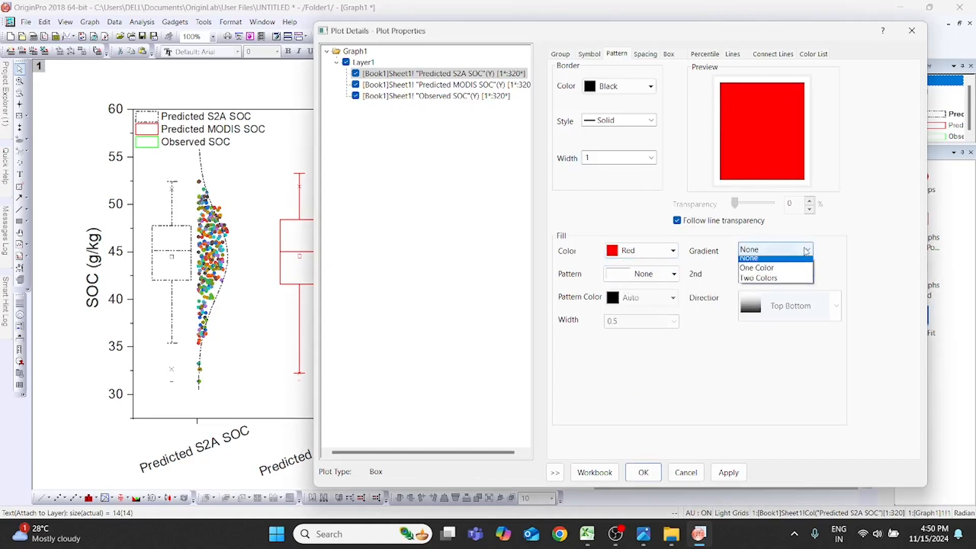
click(776, 284)
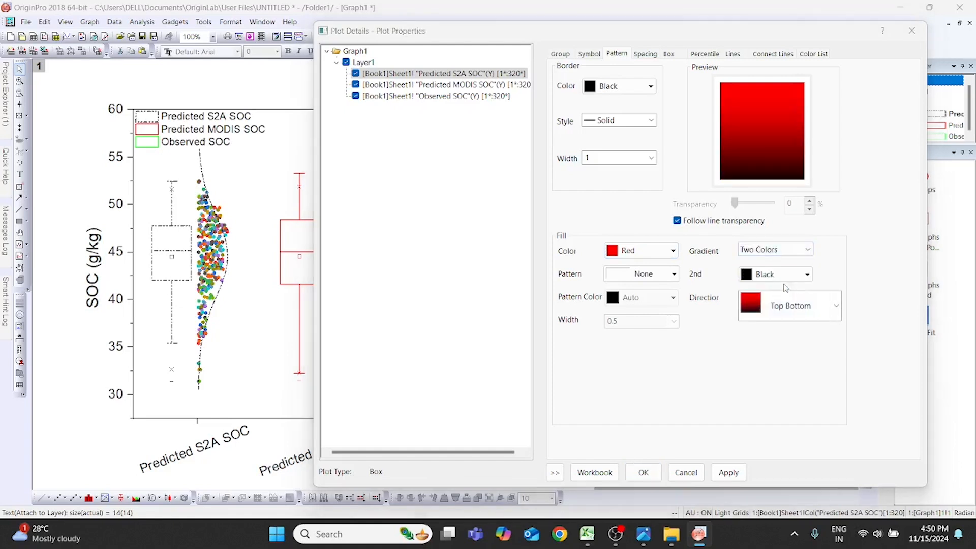
click(833, 307)
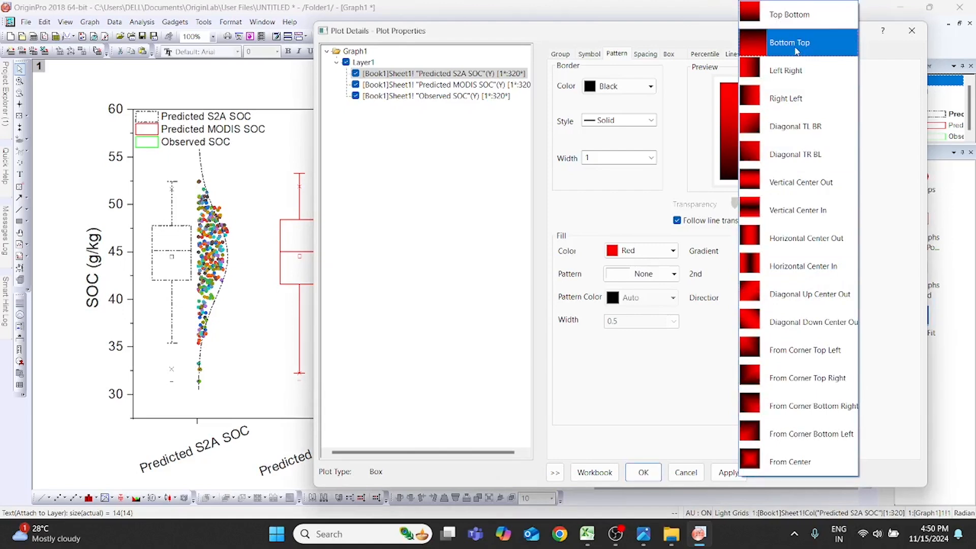
click(809, 265)
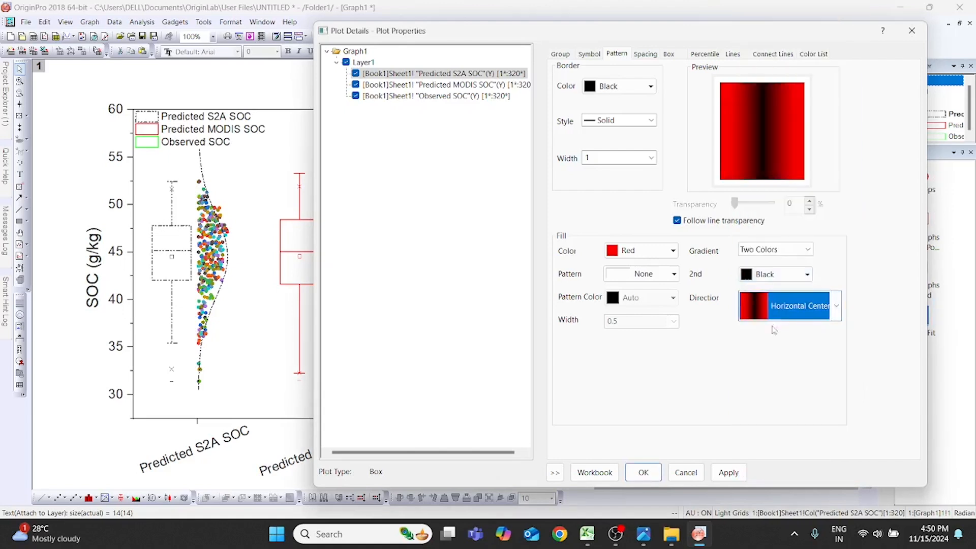
click(727, 472)
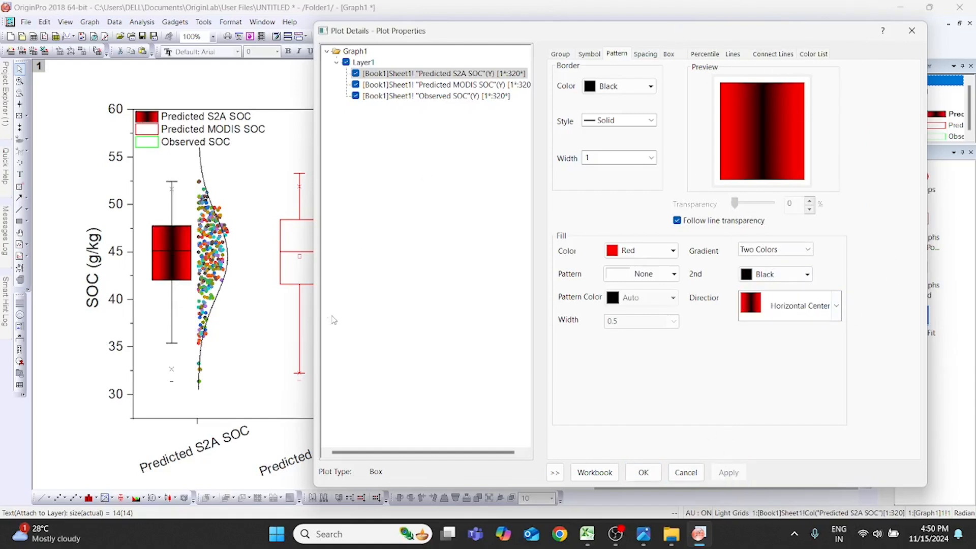
- Stop the box fill from following line transparency, set its transparency to 63%, and apply
drag(694, 36, 664, 31)
click(677, 218)
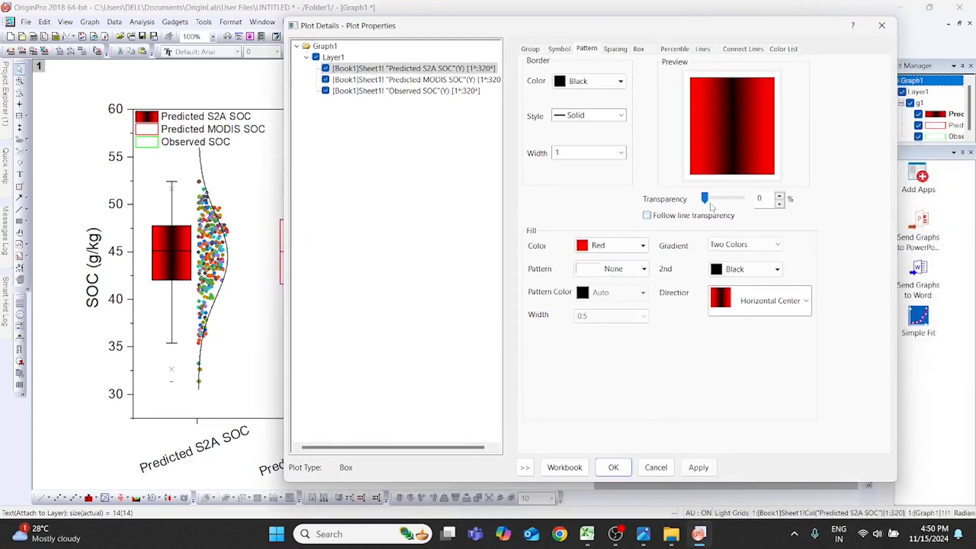
drag(705, 199, 728, 199)
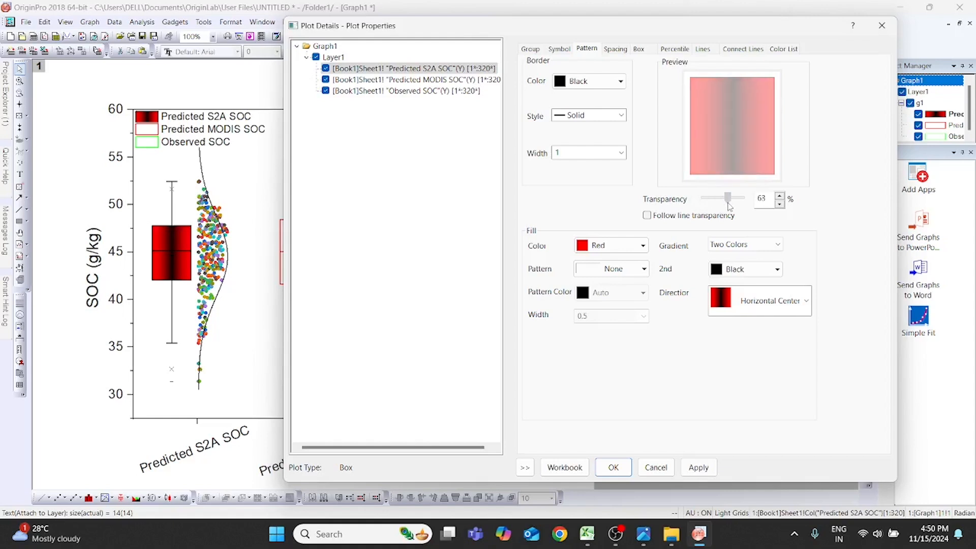
click(698, 467)
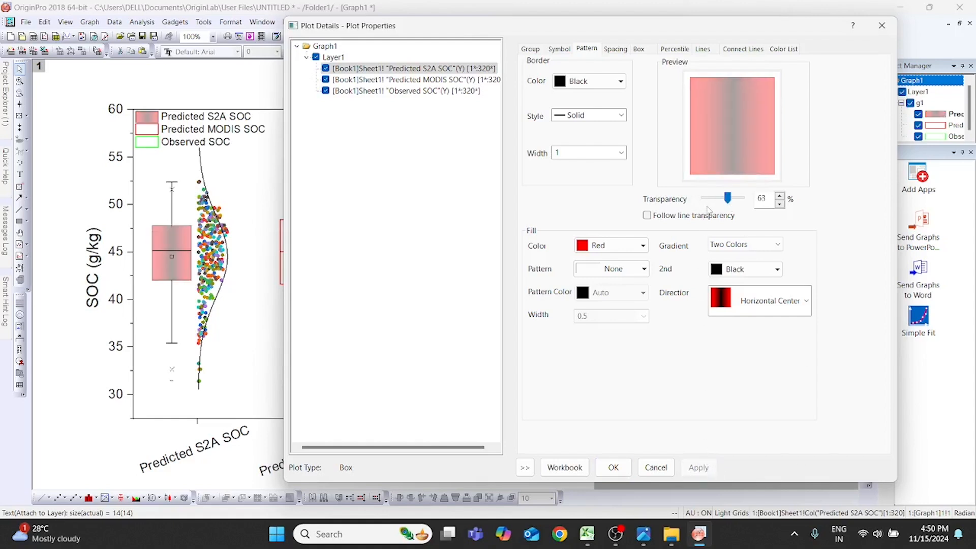
- Reset the box fill transparency to 0% and change the gradient direction to Vertical Center Out, applying both
drag(728, 199, 704, 199)
click(698, 467)
click(797, 306)
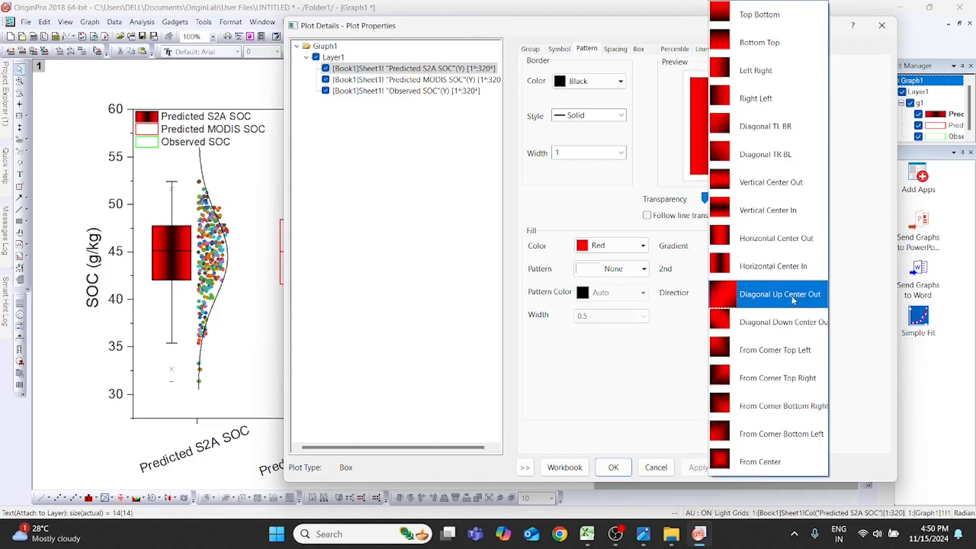
click(785, 186)
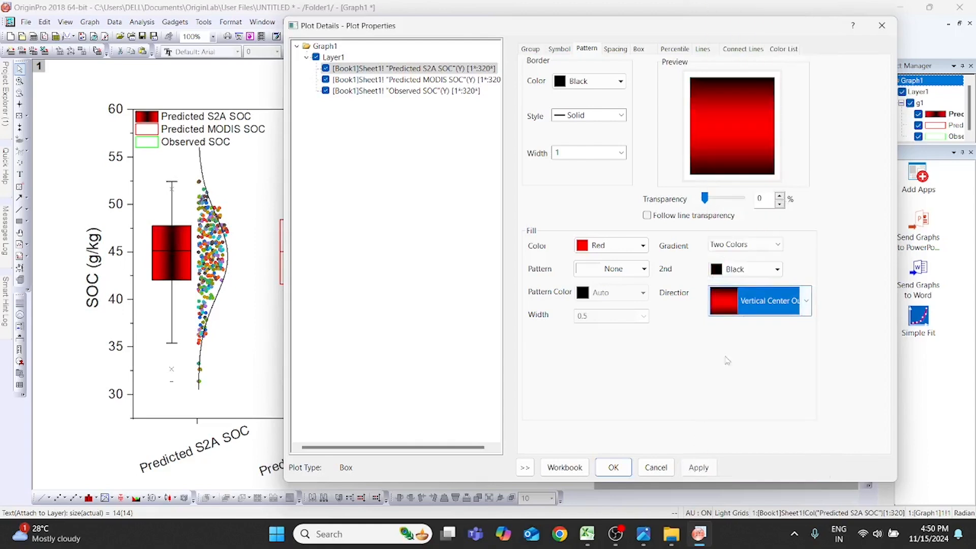
click(697, 468)
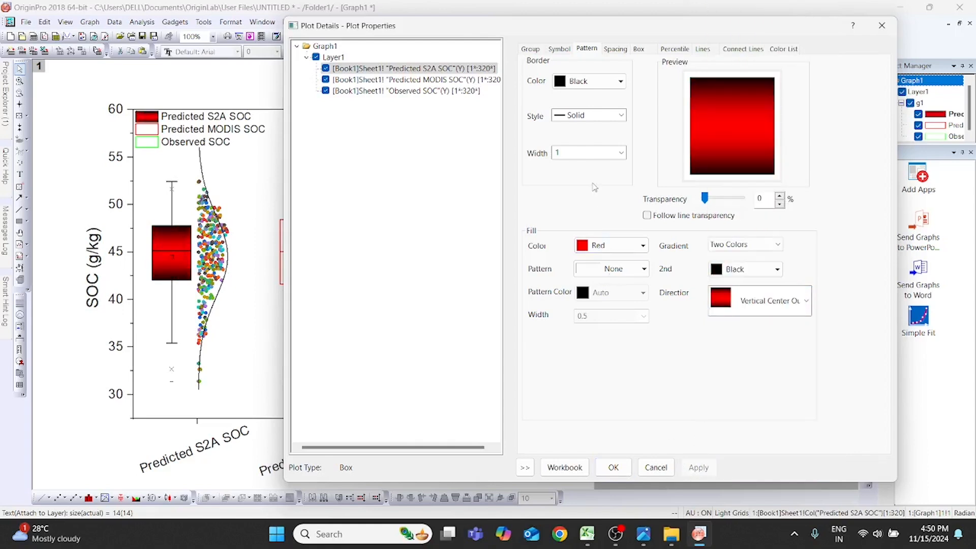
- Set the Predicted S2A SOC box width to 60% and apply it
drag(666, 32, 685, 68)
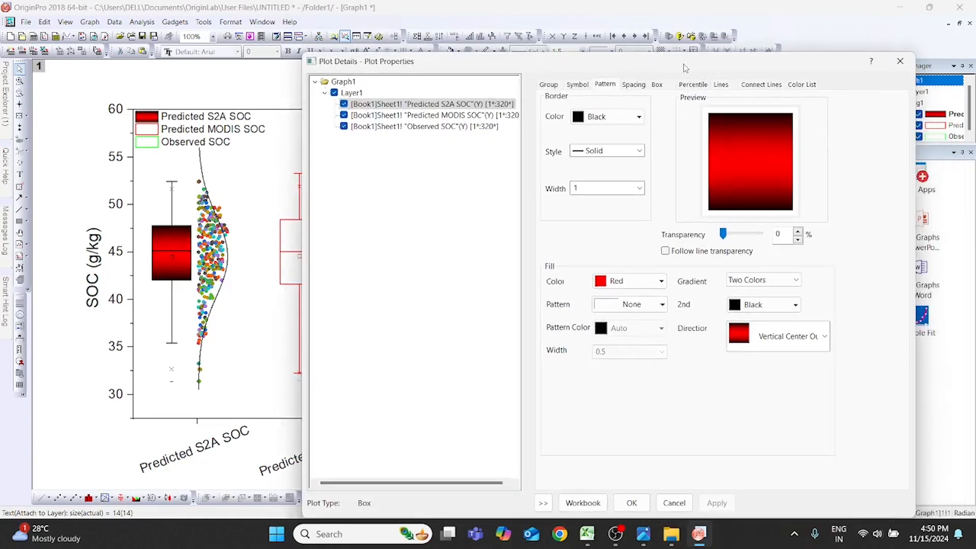
click(635, 89)
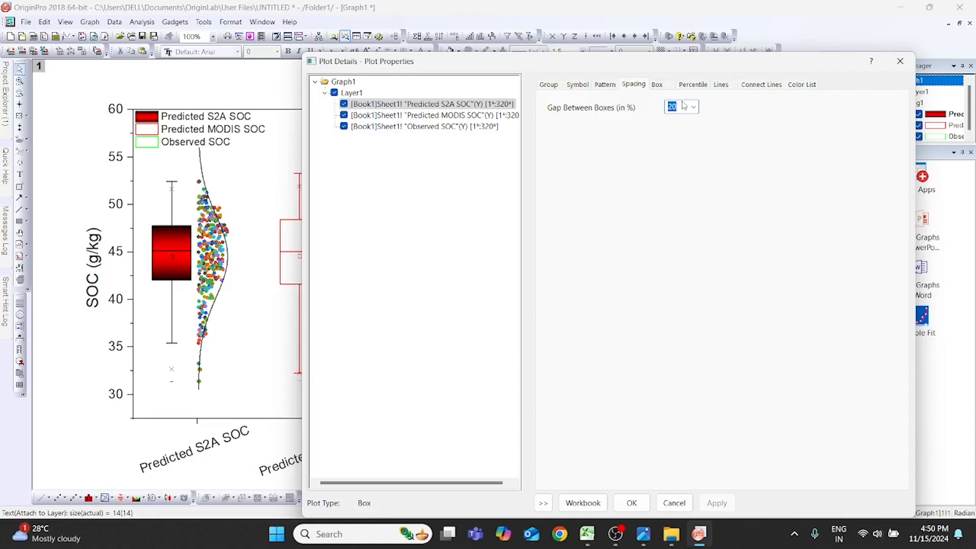
click(659, 85)
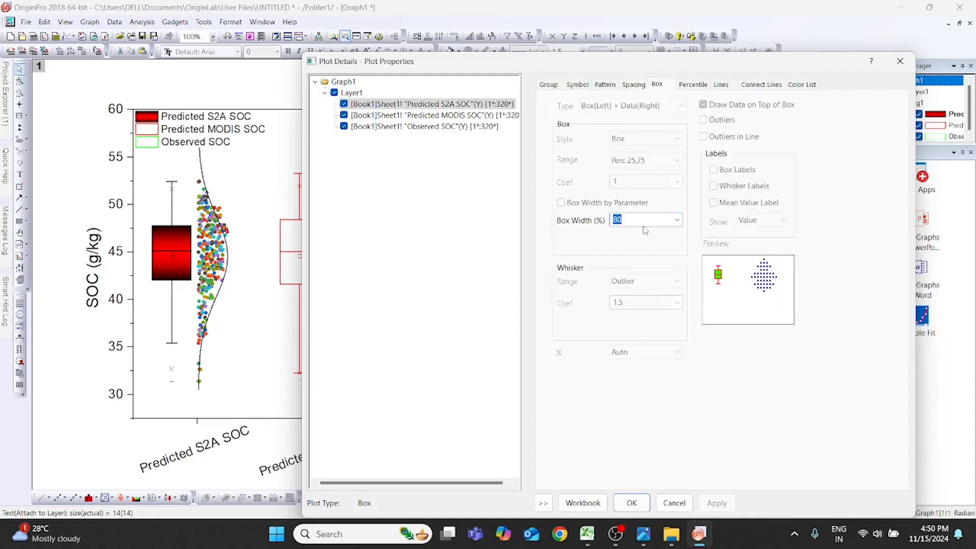
click(678, 222)
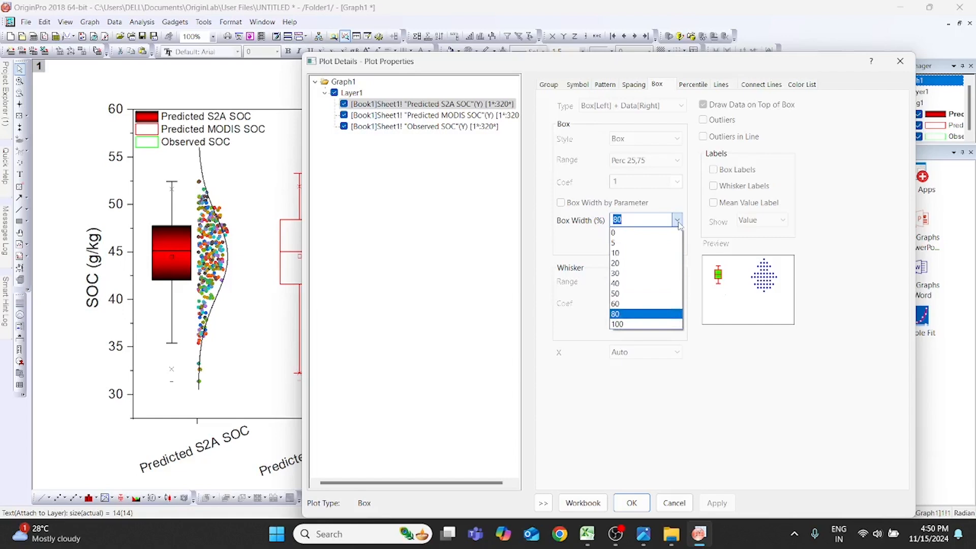
click(661, 303)
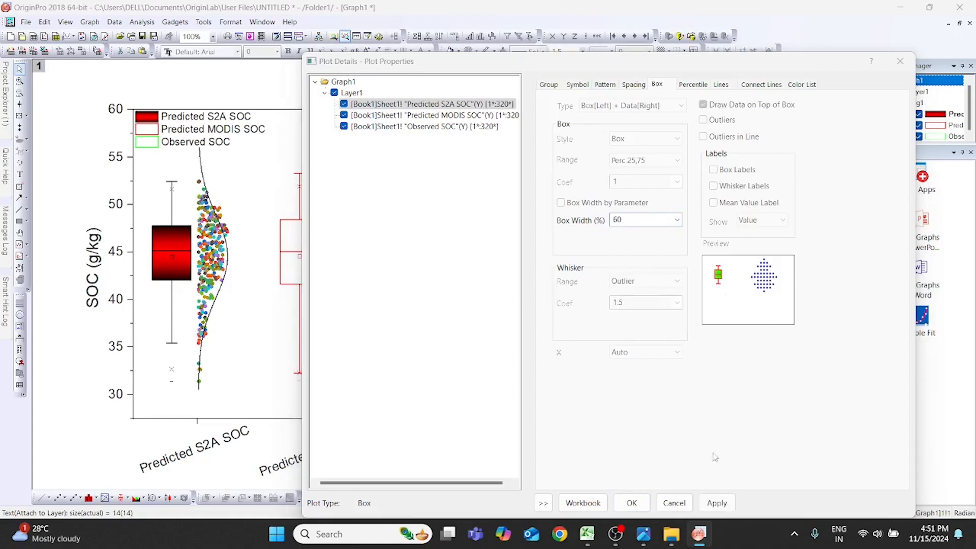
click(717, 505)
drag(689, 61, 691, 20)
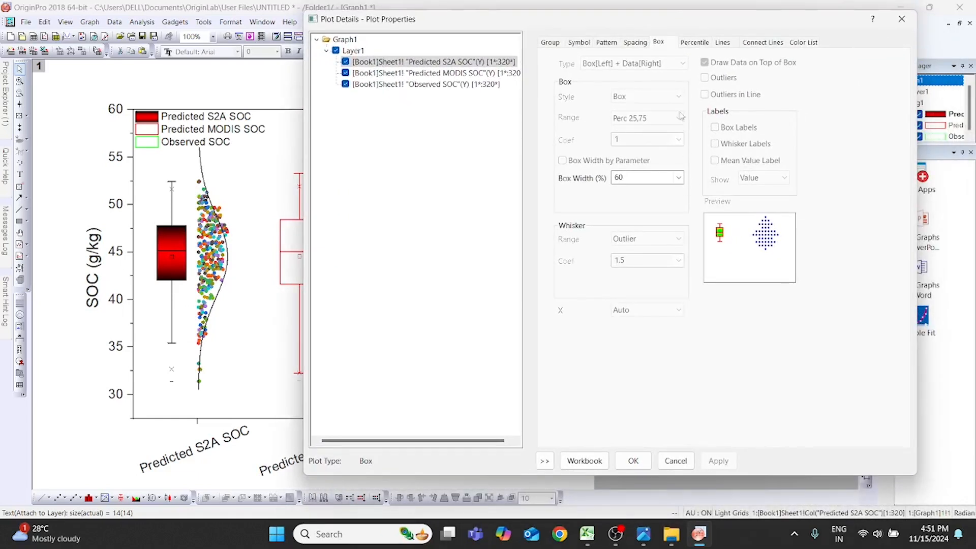
- Change the Predicted S2A SOC Max percentile symbol to a vertical line and apply
click(700, 45)
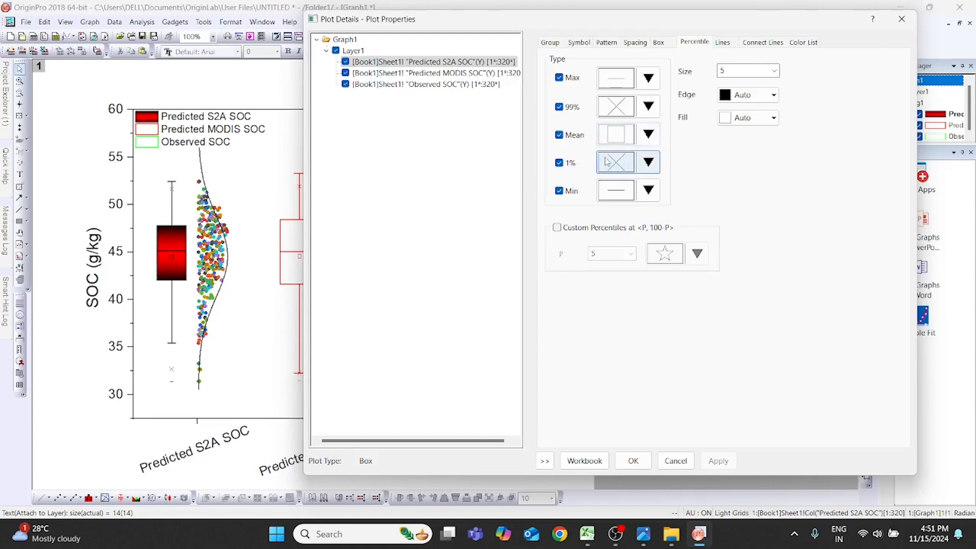
click(774, 71)
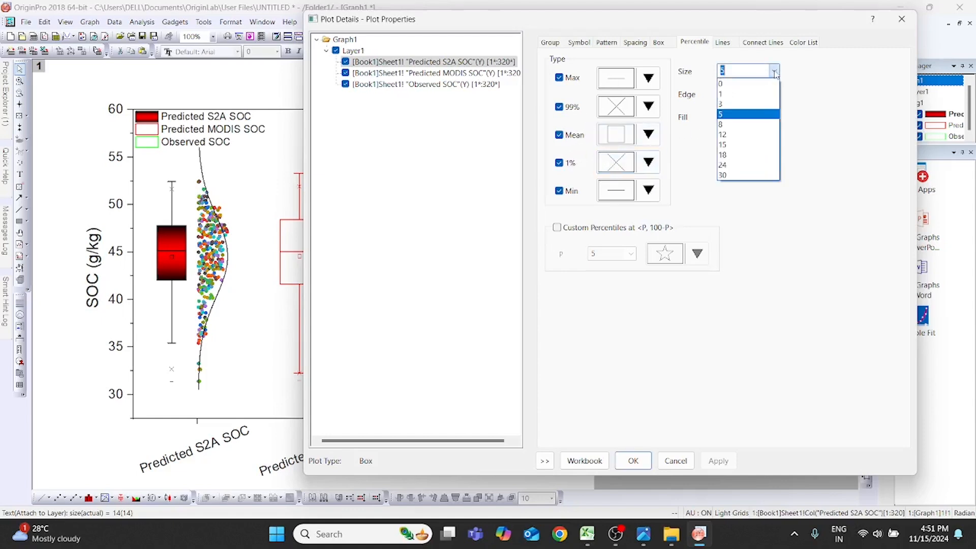
click(774, 71)
click(774, 95)
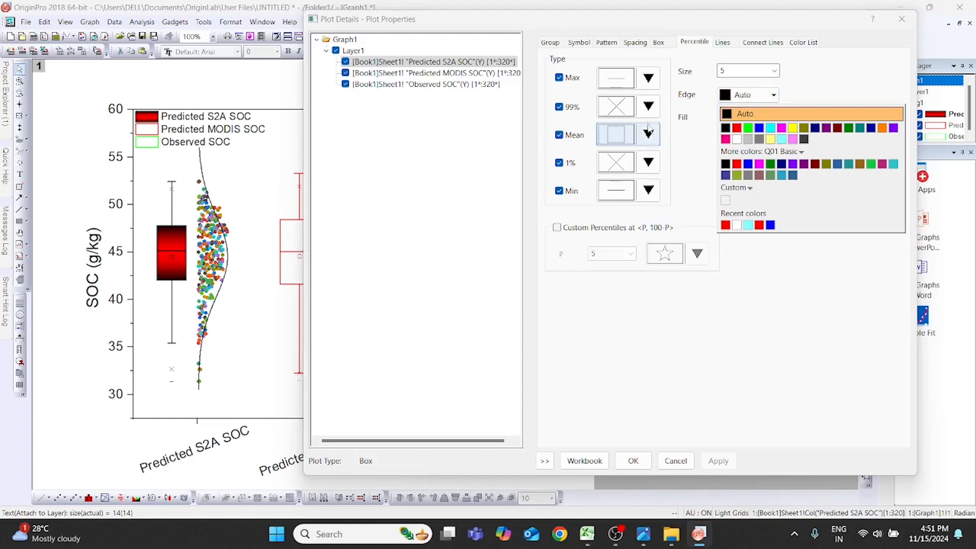
click(648, 79)
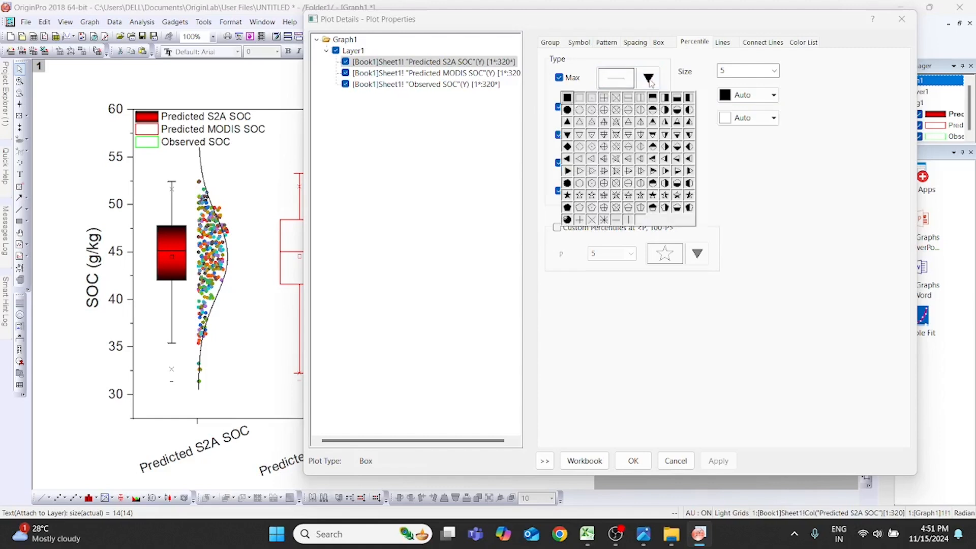
click(629, 222)
click(708, 455)
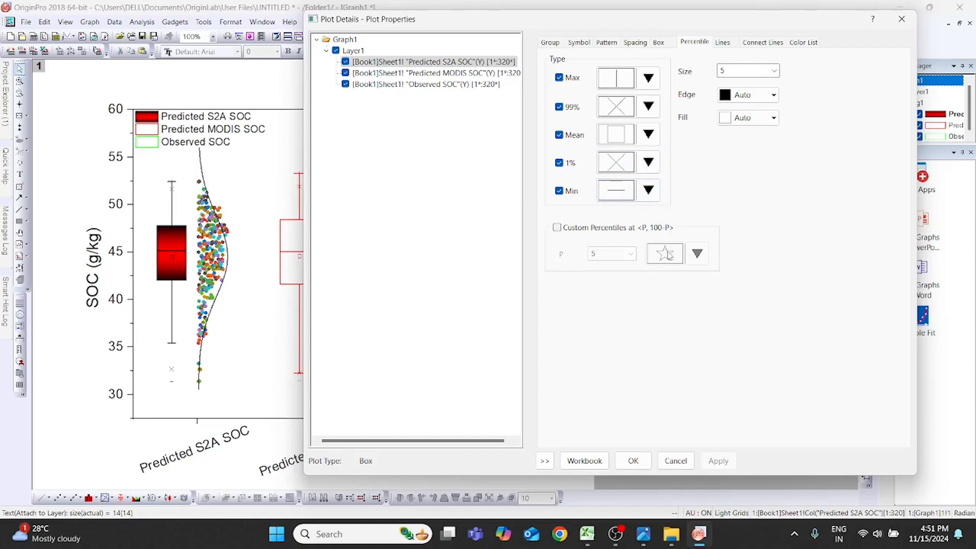
- Set the edge color of the Predicted S2A SOC percentile symbols to dark red #800000 and apply
click(773, 96)
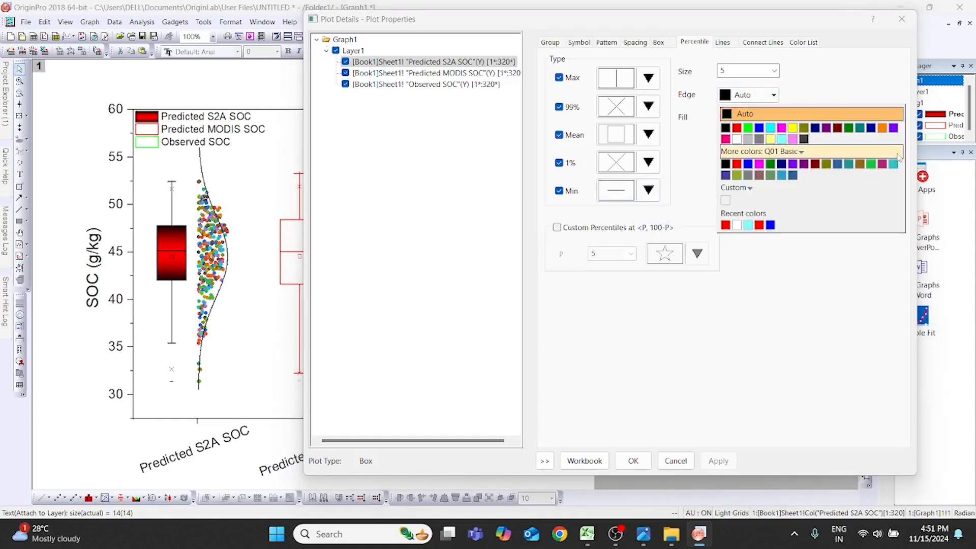
click(815, 164)
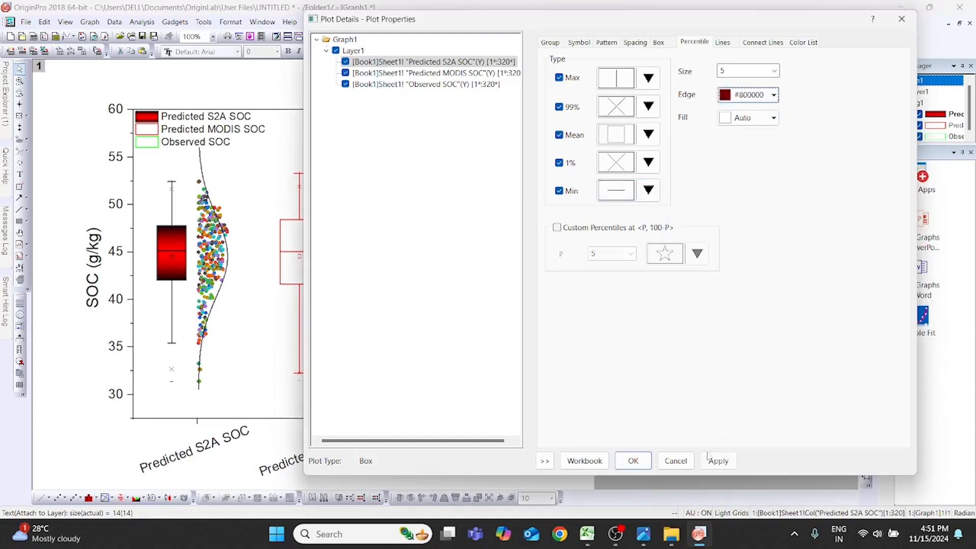
click(717, 463)
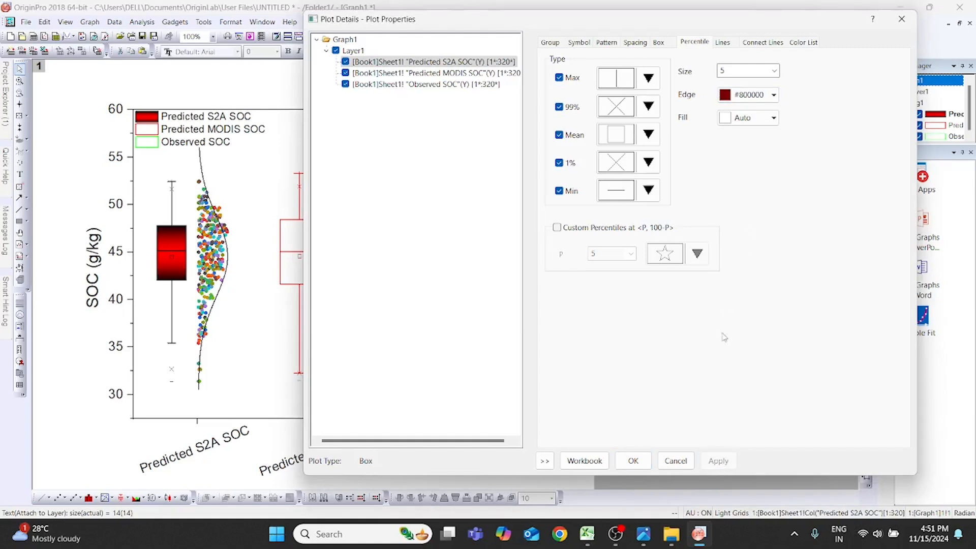
- Set the fill color of the Predicted S2A SOC percentile symbols to dark red #800000 and apply it
click(776, 120)
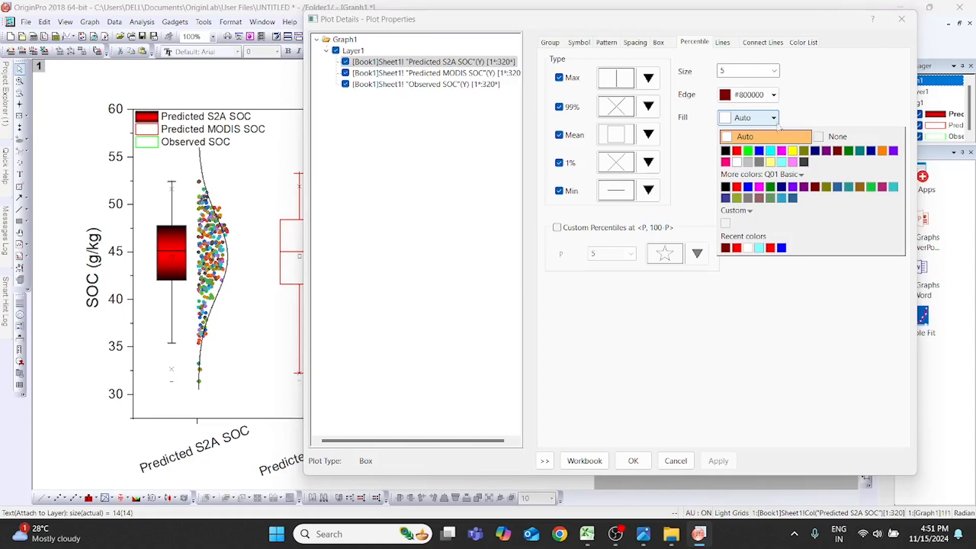
click(815, 187)
click(718, 461)
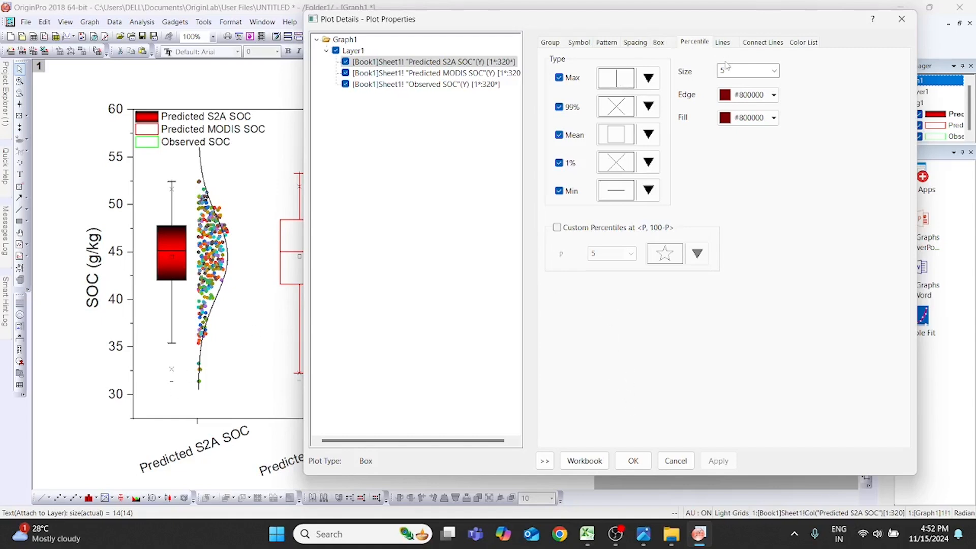
- Turn off the median line of the Predicted S2A SOC plot and enable the line connecting the means
click(723, 43)
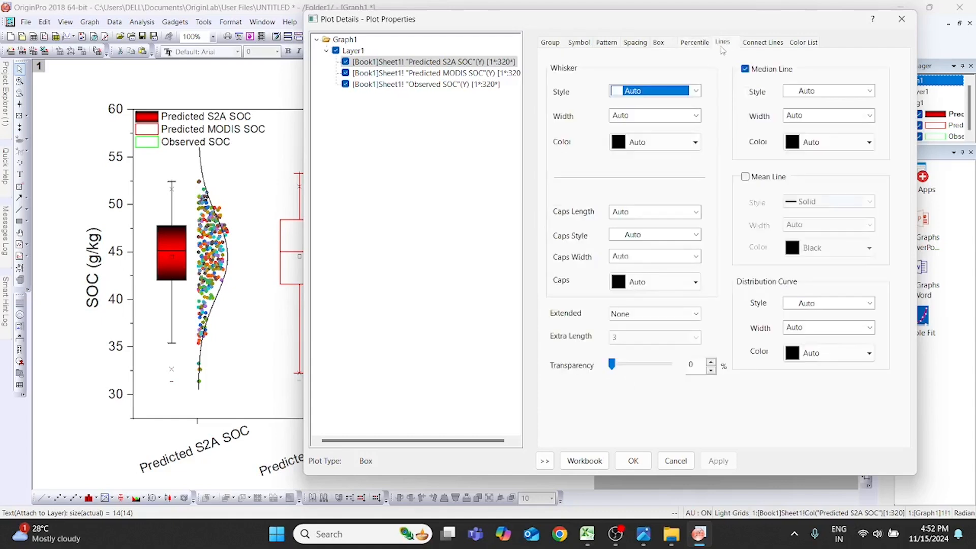
click(745, 69)
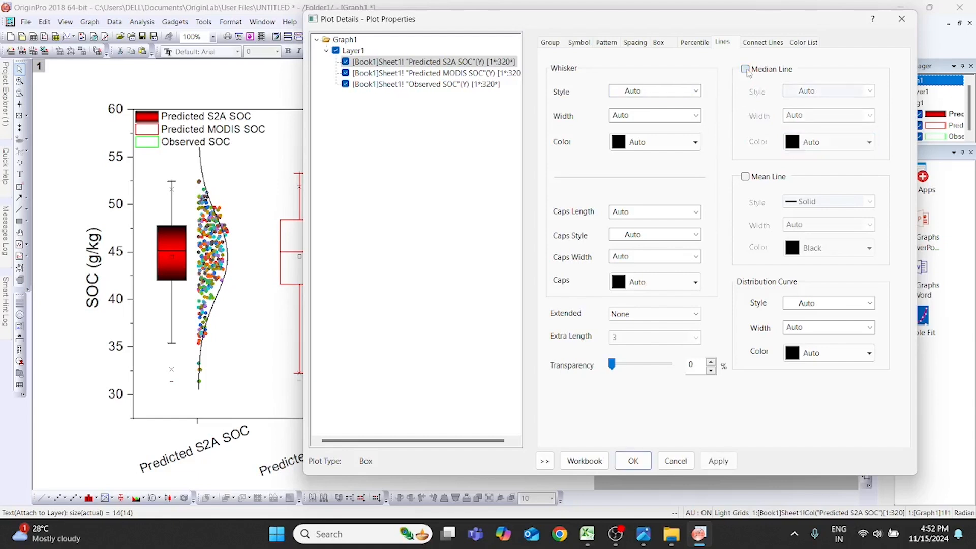
click(765, 43)
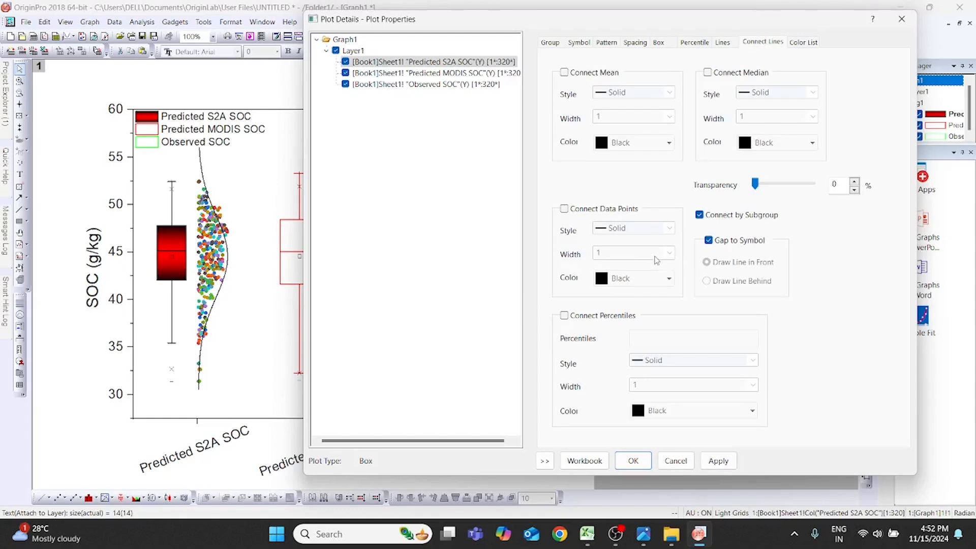
click(565, 74)
drag(591, 28, 733, 49)
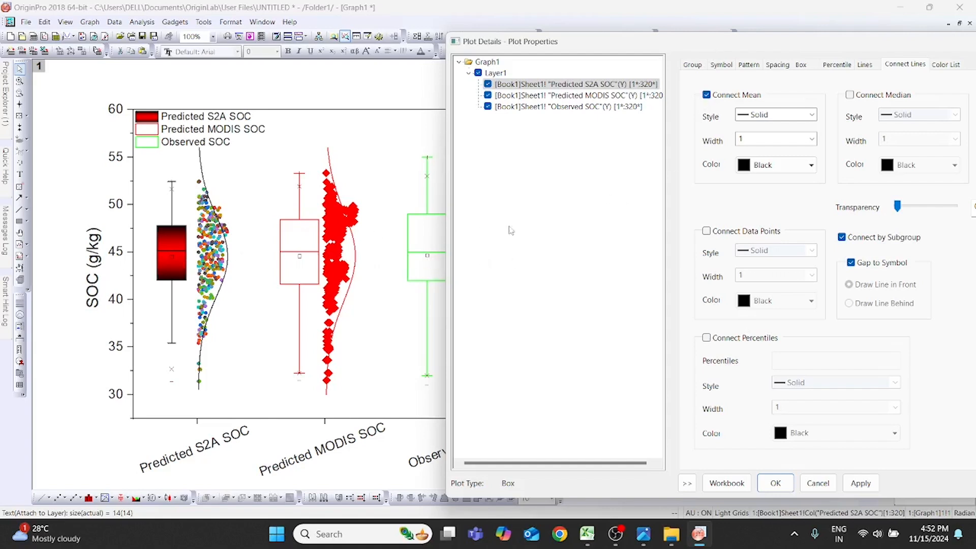
drag(717, 46, 635, 40)
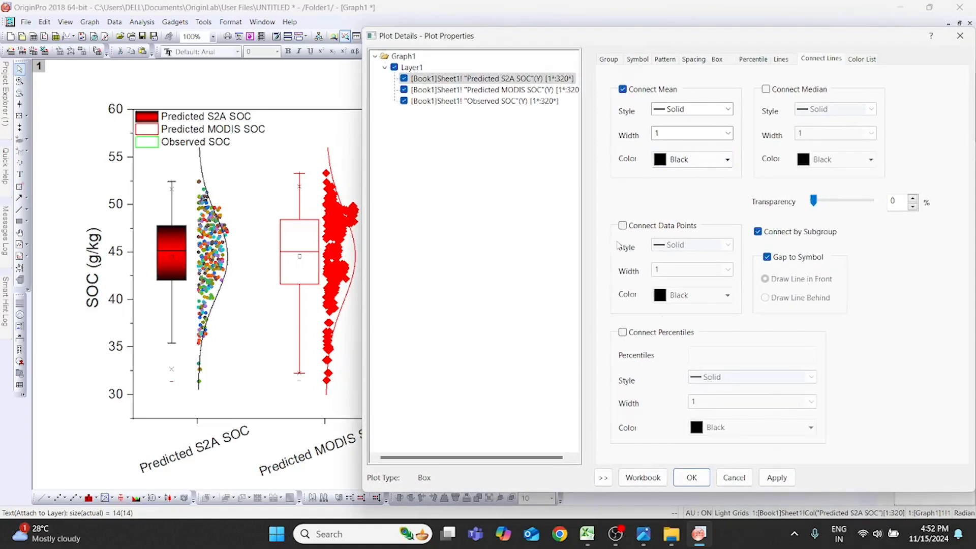
- Set the mean connecting line's style to Dot and its color to Red, and apply the changes
click(717, 110)
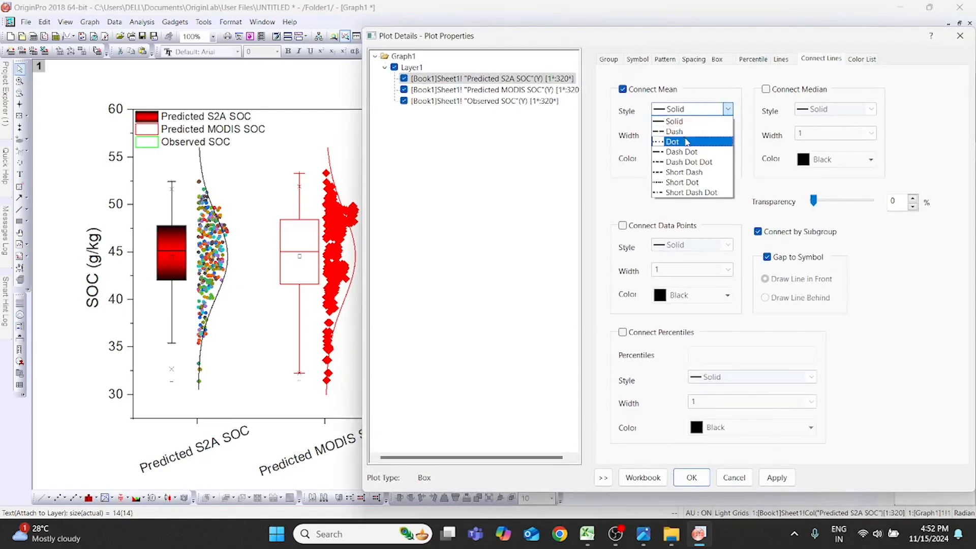
click(688, 136)
click(726, 160)
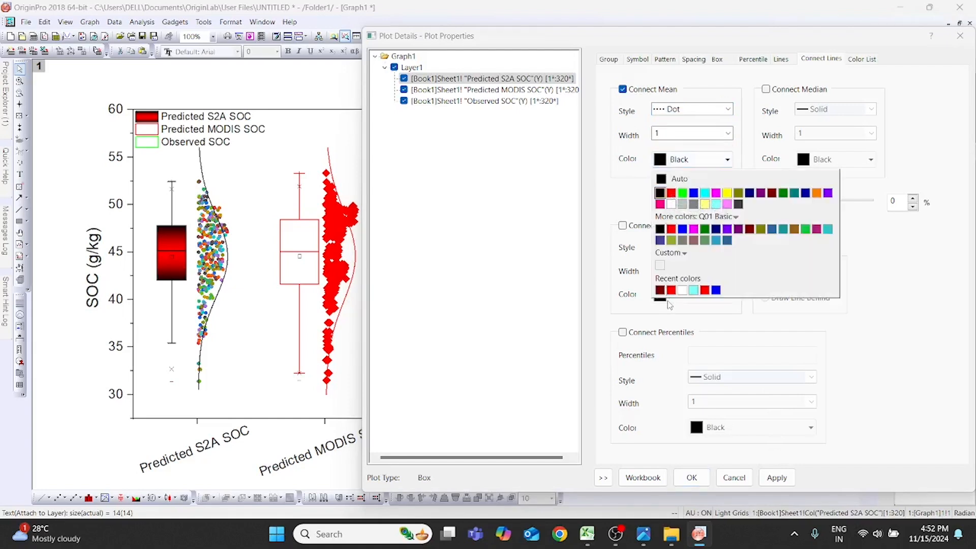
click(671, 194)
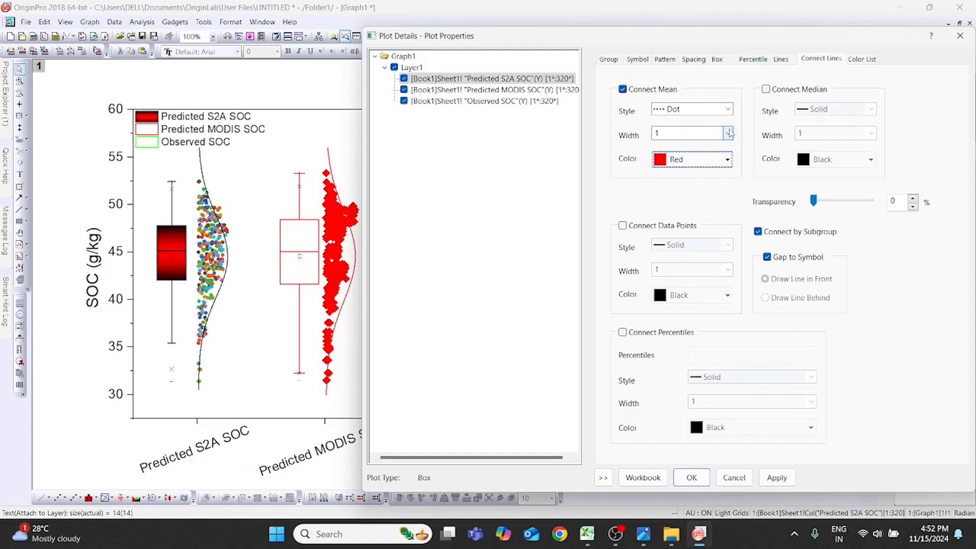
click(773, 479)
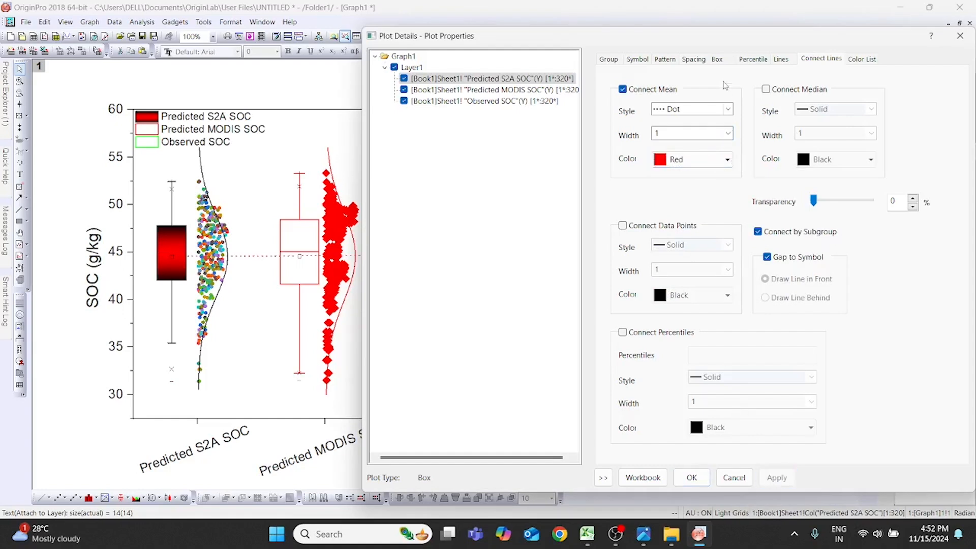
drag(722, 36, 923, 269)
drag(798, 272, 616, 58)
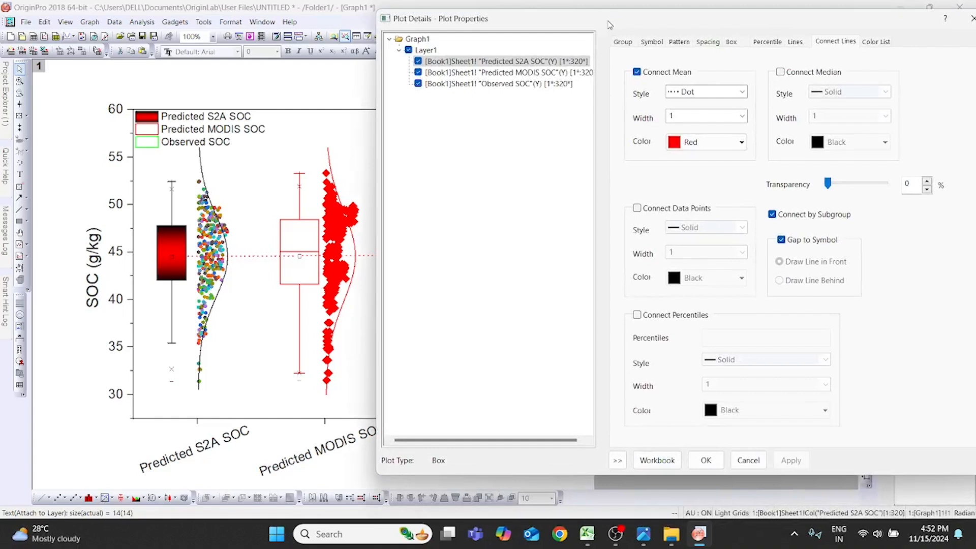
drag(609, 25, 575, 24)
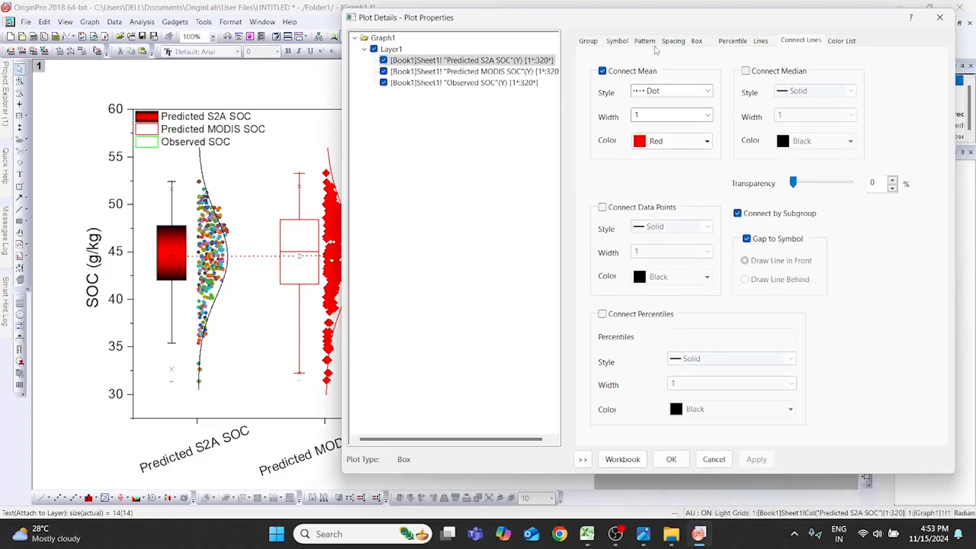
click(844, 44)
click(811, 45)
drag(683, 27, 635, 26)
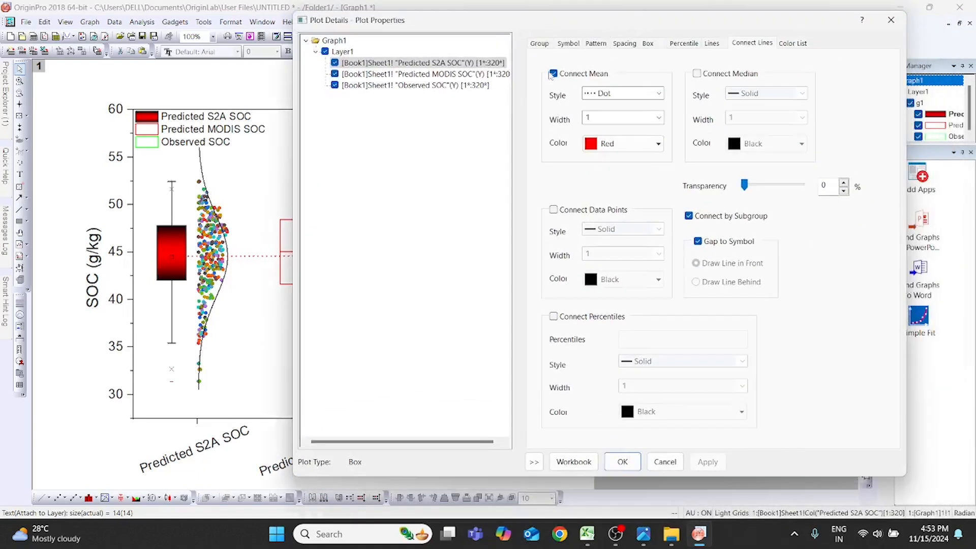
- Change the Predicted MODIS SOC data points to open circle symbols with size 5
click(466, 77)
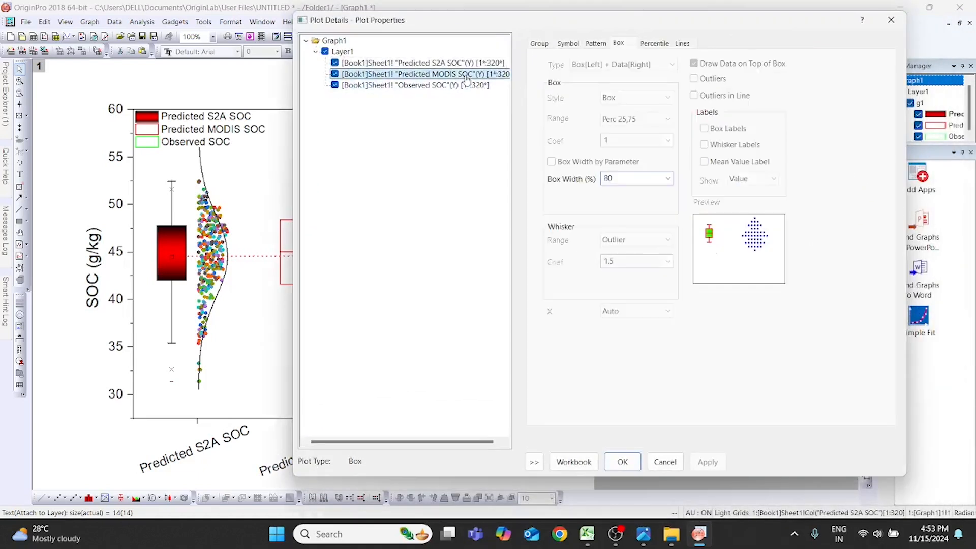
click(544, 44)
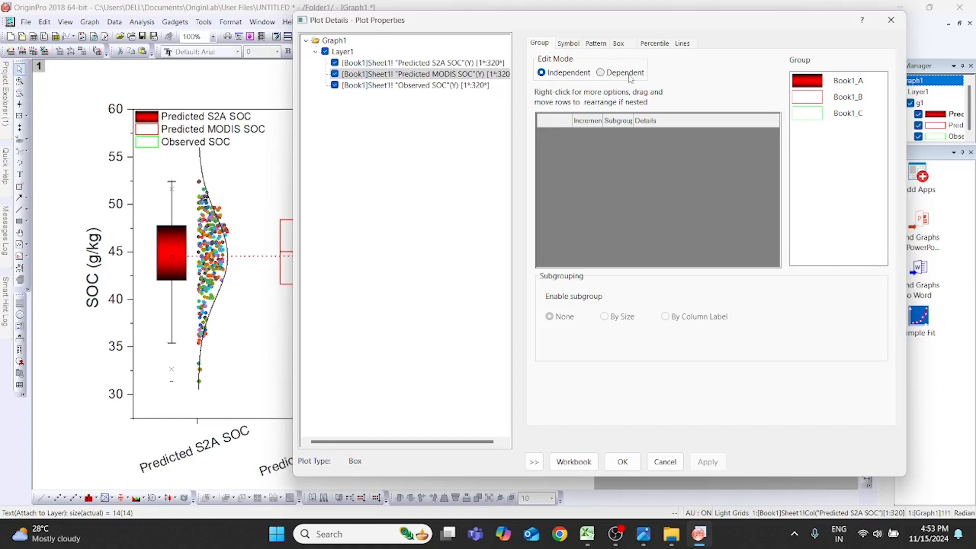
click(571, 44)
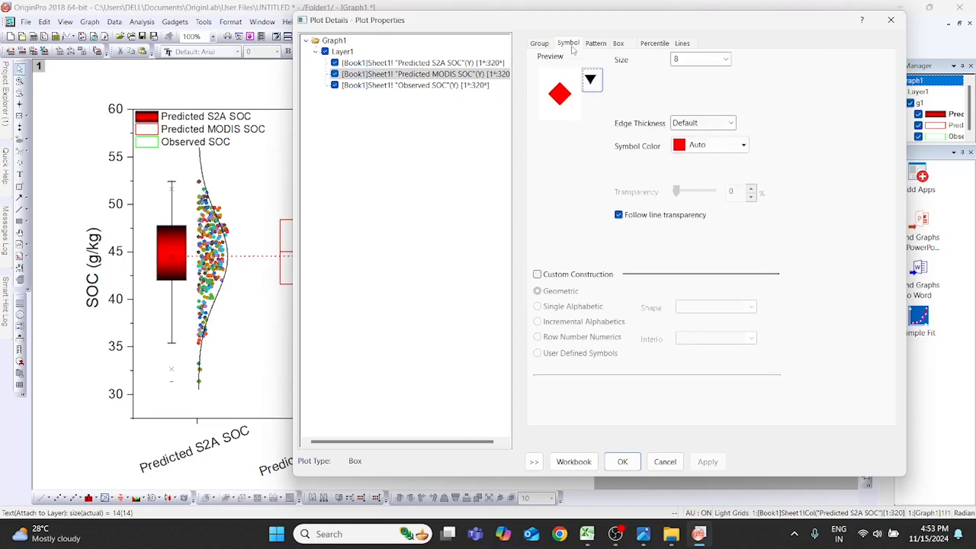
click(595, 79)
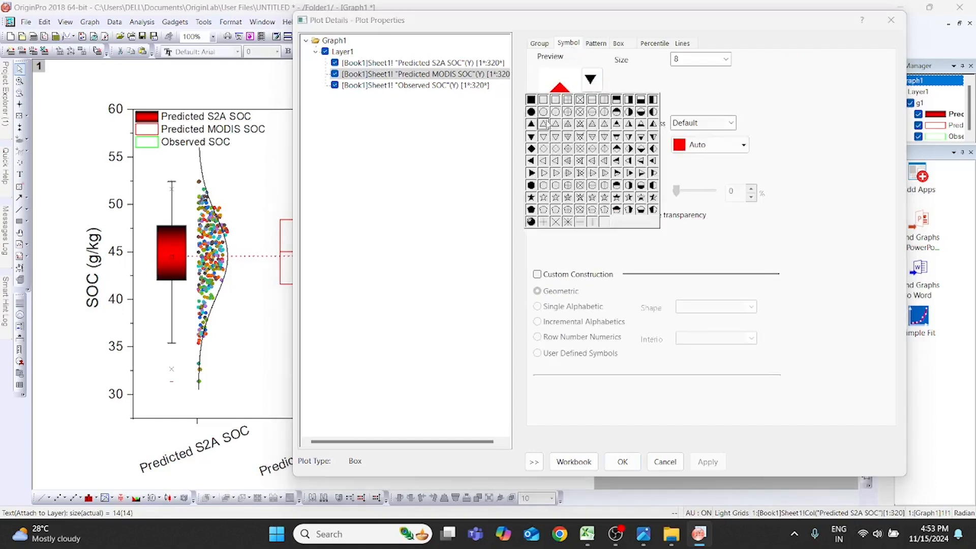
click(543, 112)
click(725, 59)
click(715, 102)
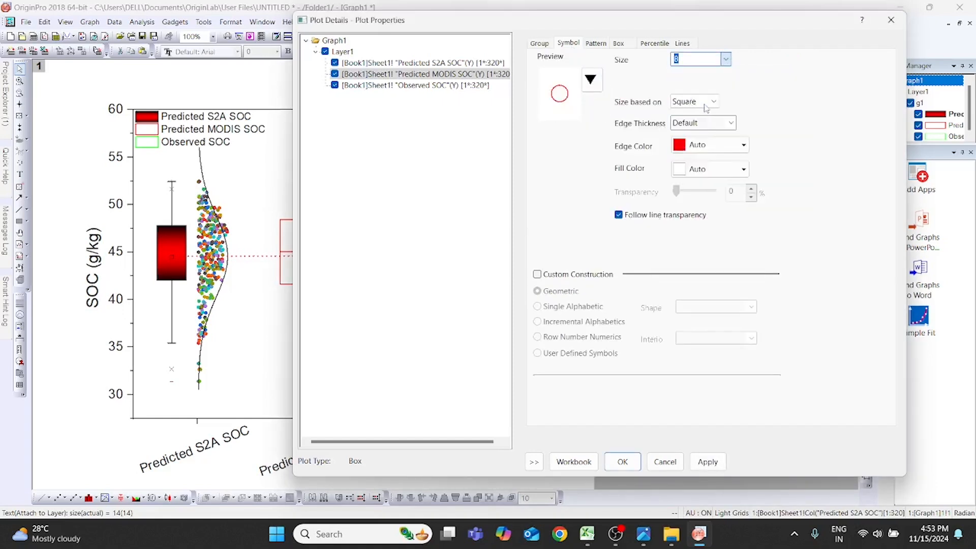
- Set the Predicted MODIS SOC symbol edge to None and its fill to by-point color increments starting from cyan, and apply
click(743, 150)
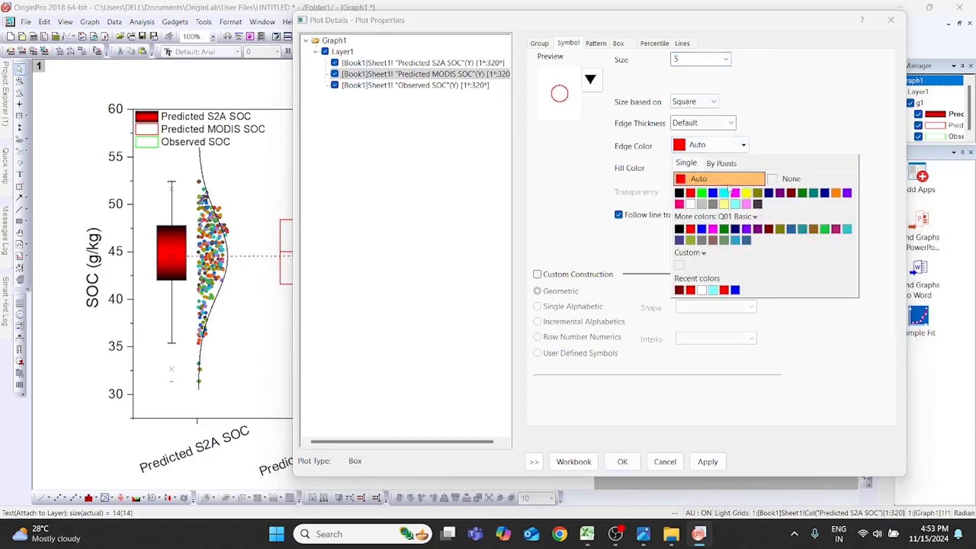
click(791, 180)
click(744, 170)
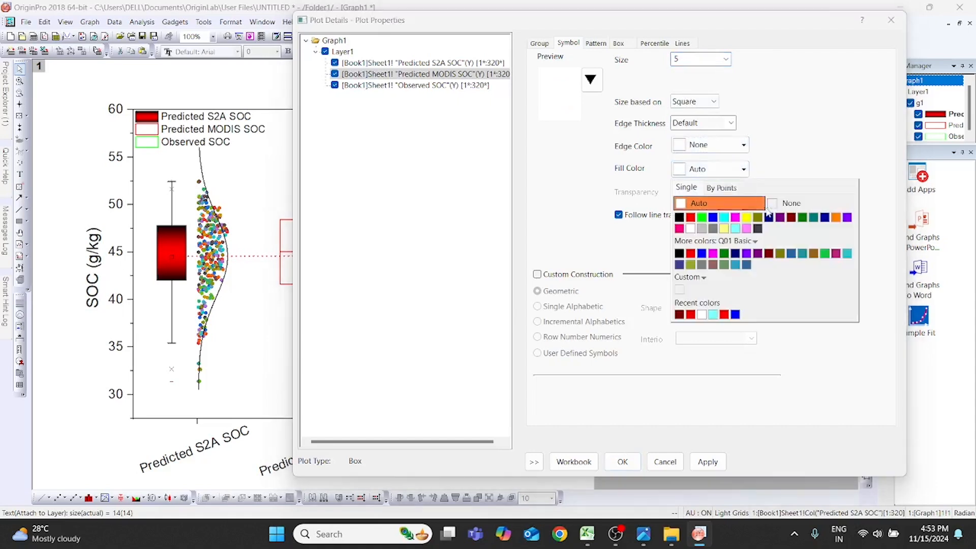
click(730, 192)
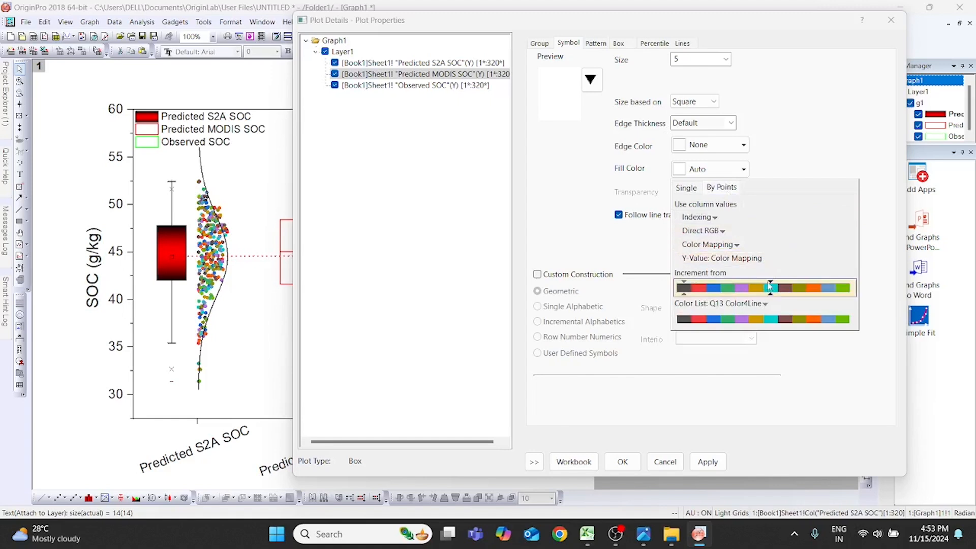
click(773, 288)
click(699, 464)
drag(592, 24, 623, 30)
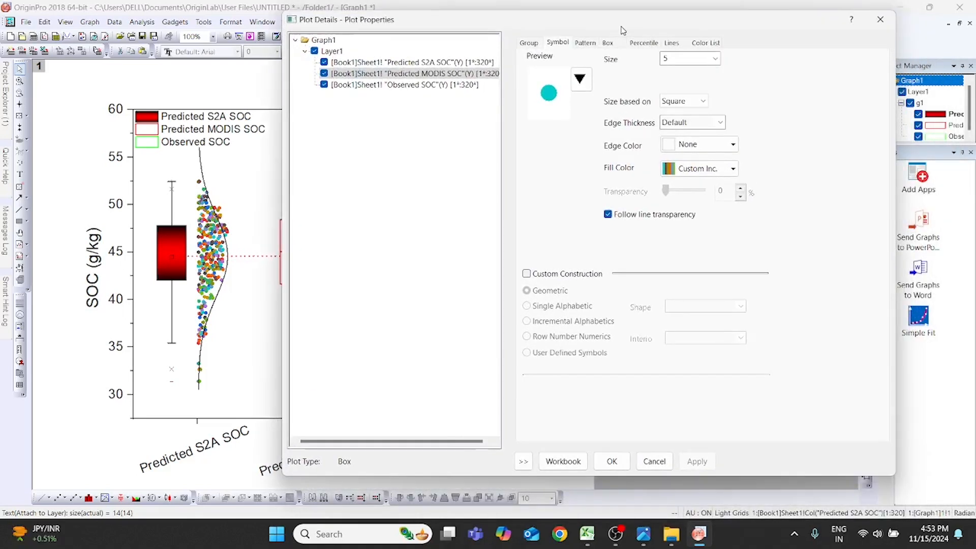
- Give the Predicted MODIS SOC box a blue border and a green fill
click(586, 43)
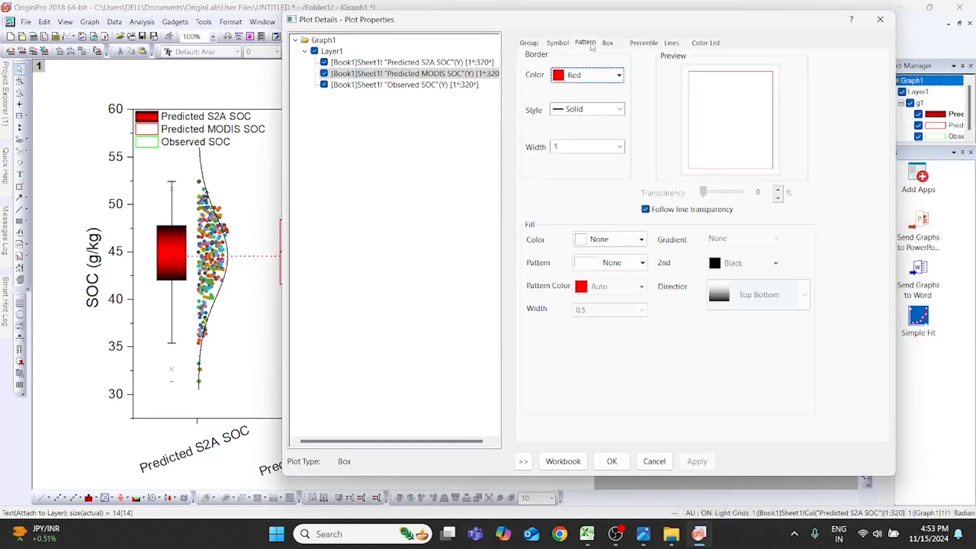
click(618, 75)
click(600, 99)
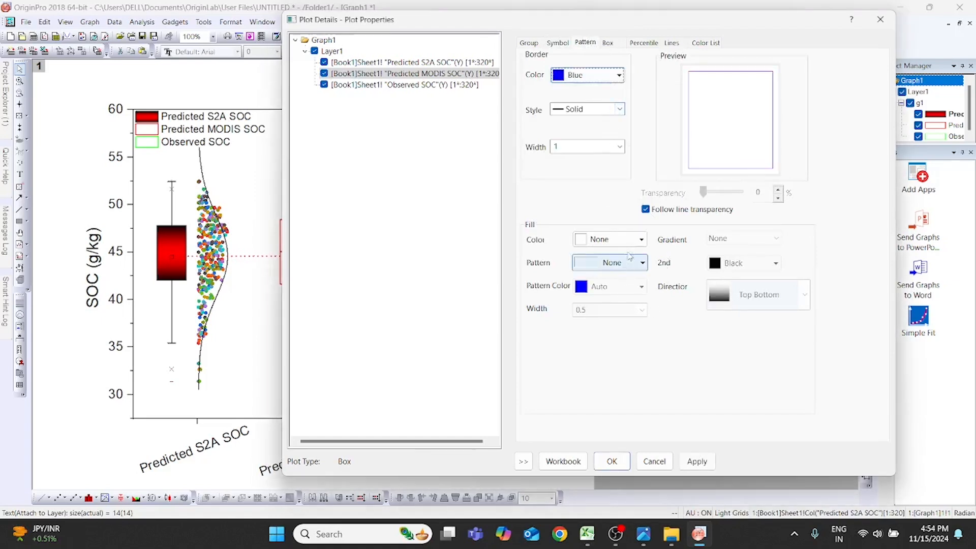
click(610, 239)
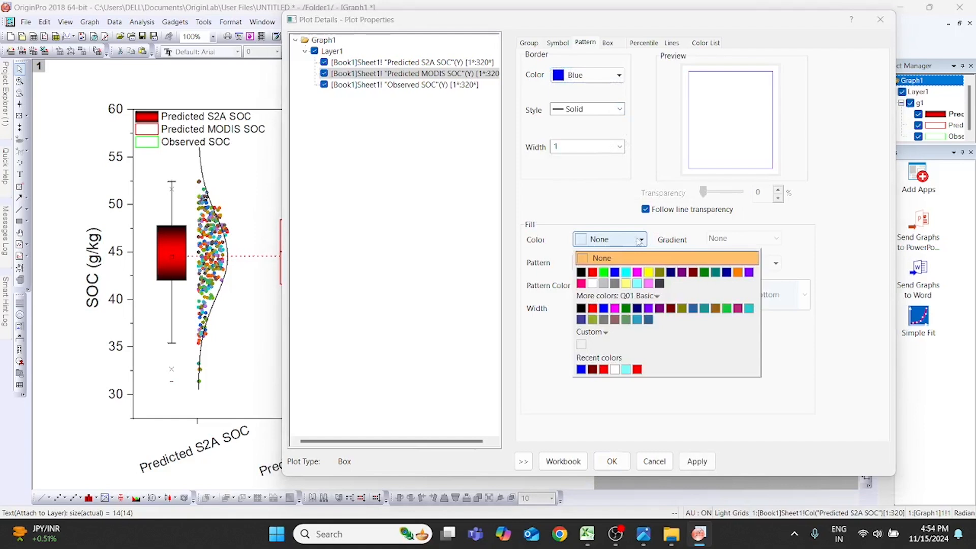
click(603, 272)
- Apply a Two Colors gradient with red as the second color to the Predicted MODIS SOC box fill
click(773, 239)
click(741, 268)
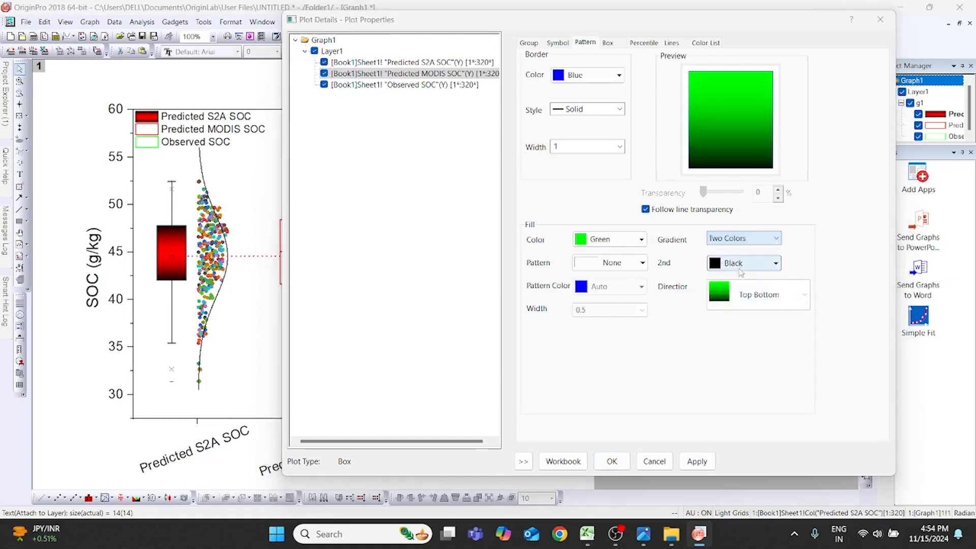
click(776, 264)
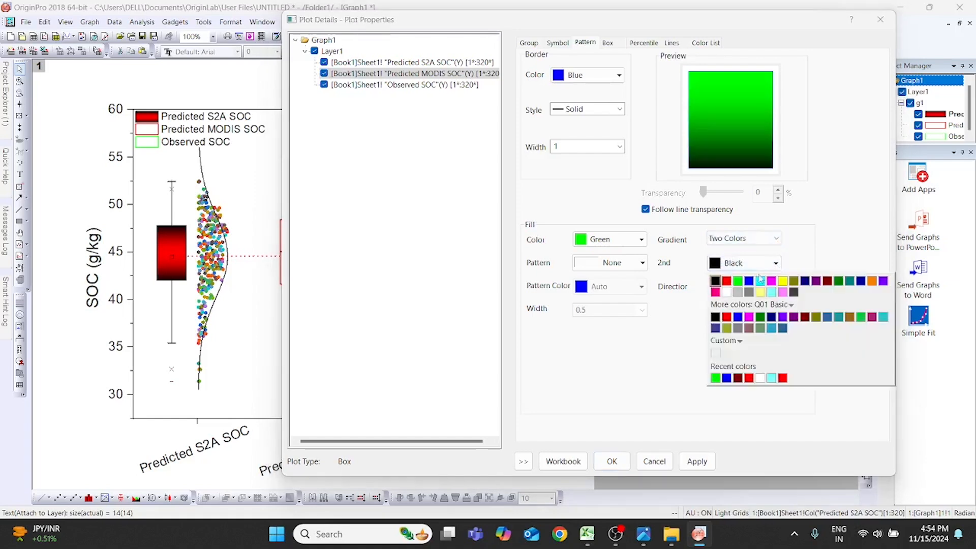
click(726, 283)
click(697, 461)
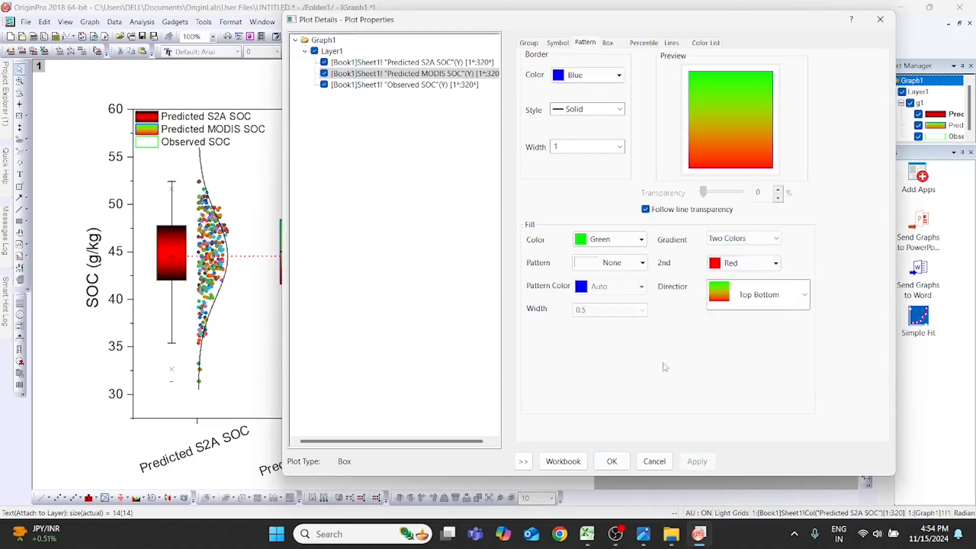
- Change the Predicted MODIS SOC box's gradient direction to Right Left and apply it
drag(596, 26, 554, 33)
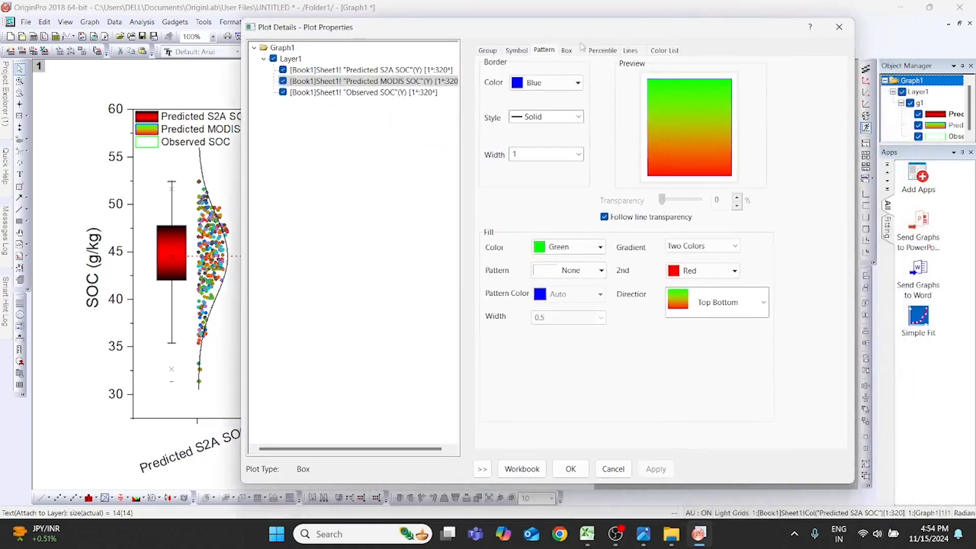
click(741, 305)
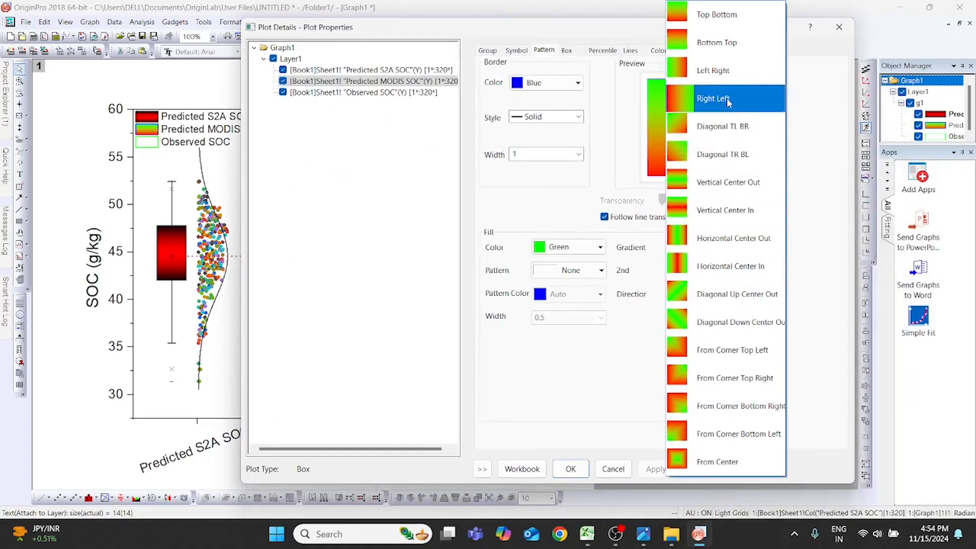
click(730, 101)
click(656, 468)
mouse_move(600, 31)
mouse_down()
mouse_move(698, 194)
mouse_move(727, 367)
mouse_move(694, 432)
mouse_move(649, 157)
mouse_move(615, 25)
mouse_up()
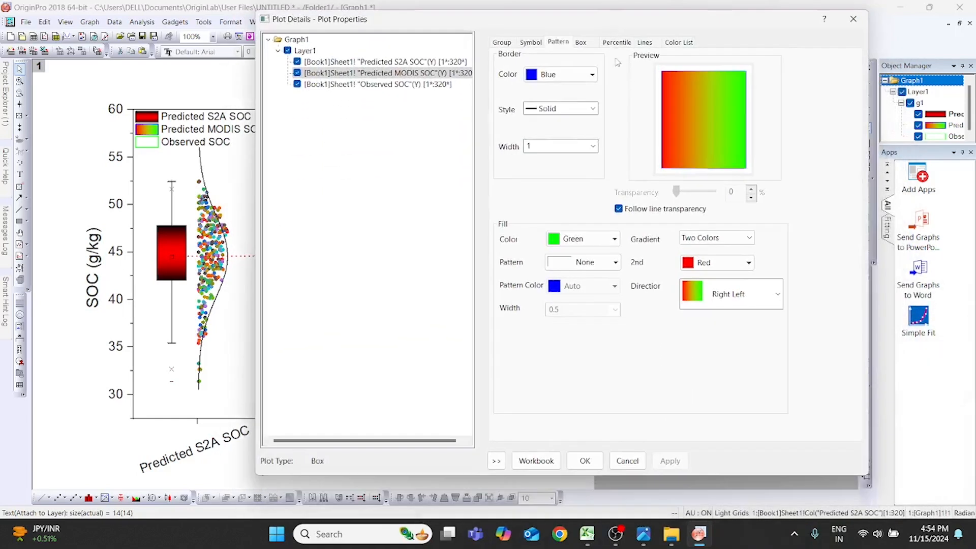
- Set the Predicted MODIS SOC box width to 60% and apply it
click(581, 43)
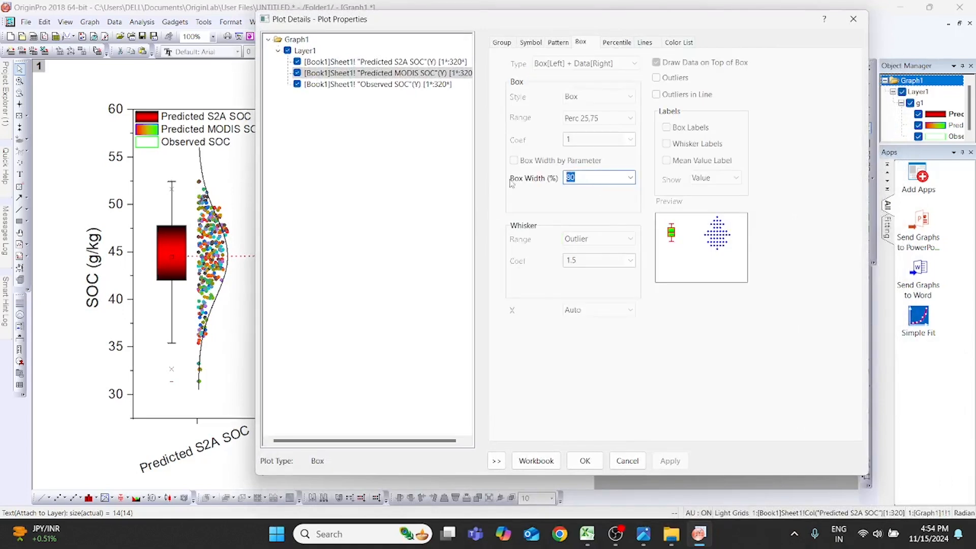
text(6)
click(670, 460)
- Set the Predicted MODIS SOC percentile symbol size to 8 and apply it
drag(659, 26, 650, 78)
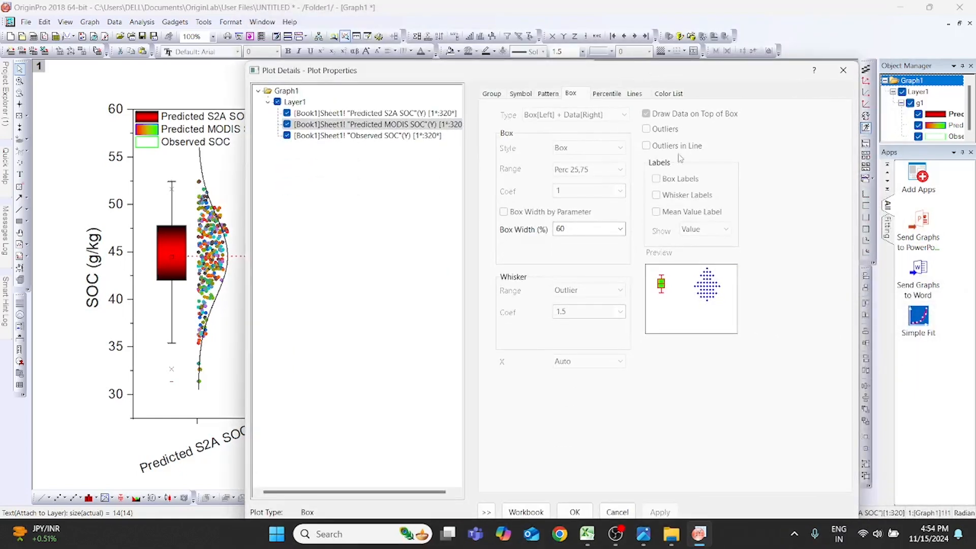
click(618, 93)
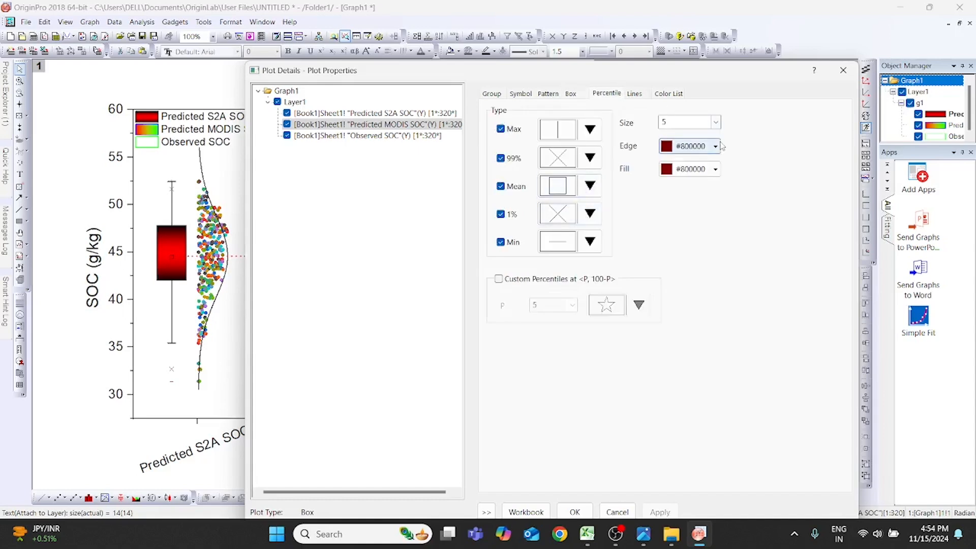
click(715, 122)
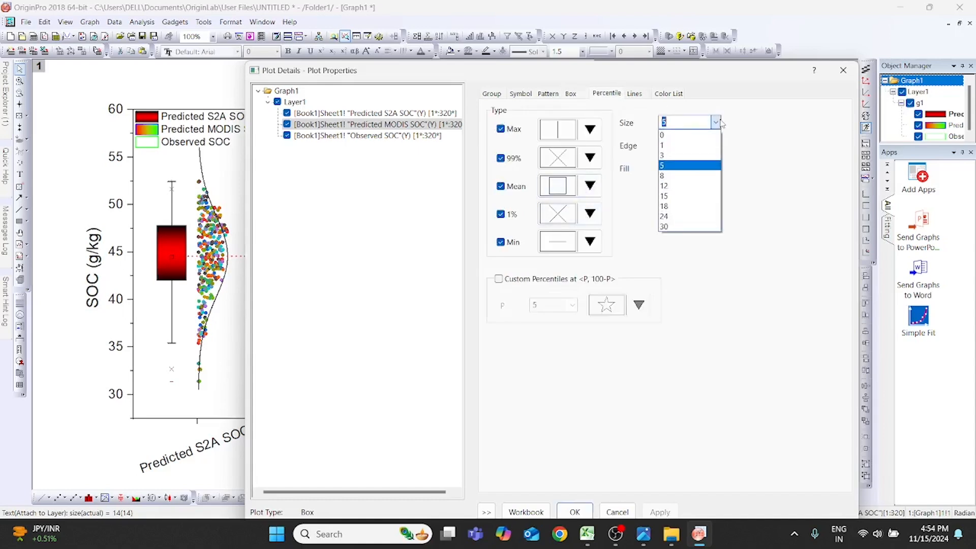
click(687, 175)
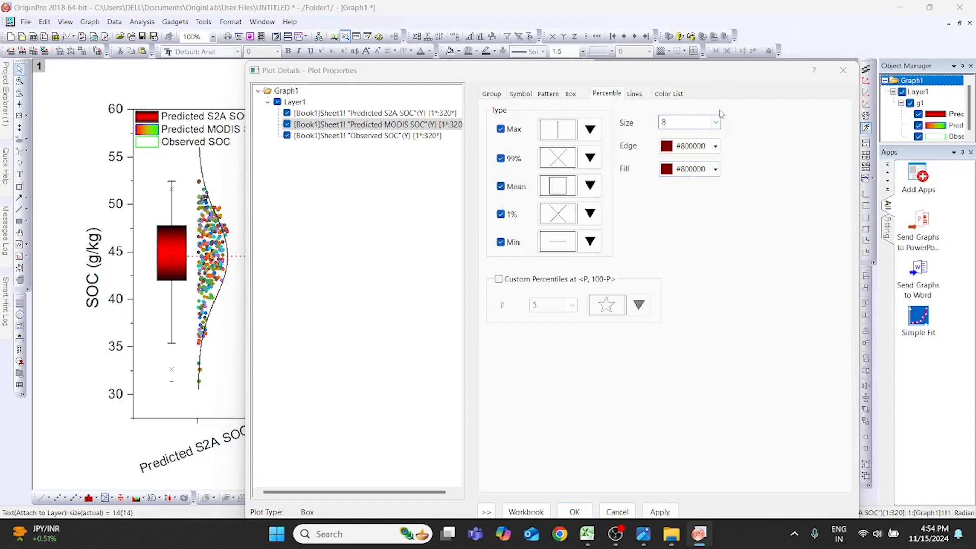
click(660, 512)
drag(276, 69, 475, 206)
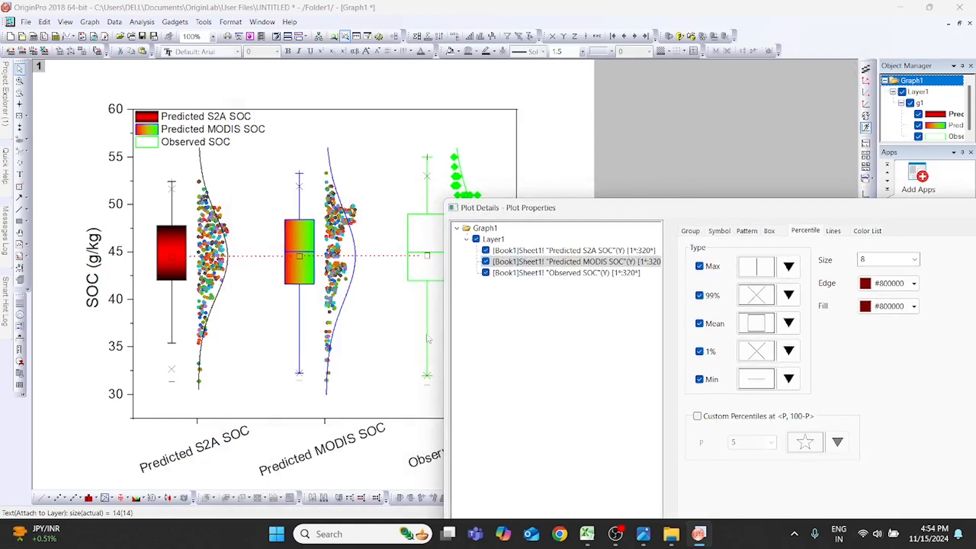
- Set the Predicted MODIS SOC percentile symbol size back to 5
drag(838, 210, 637, 37)
click(712, 86)
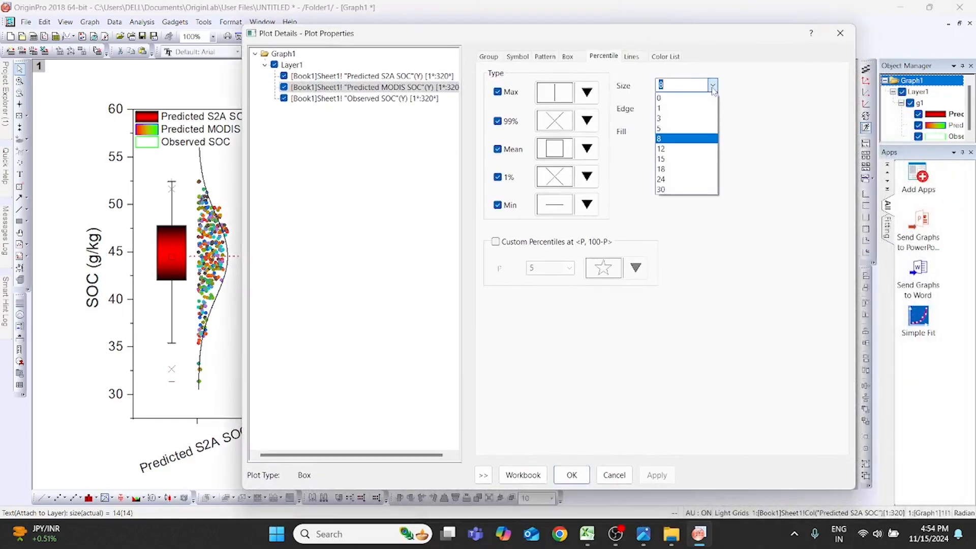
click(677, 128)
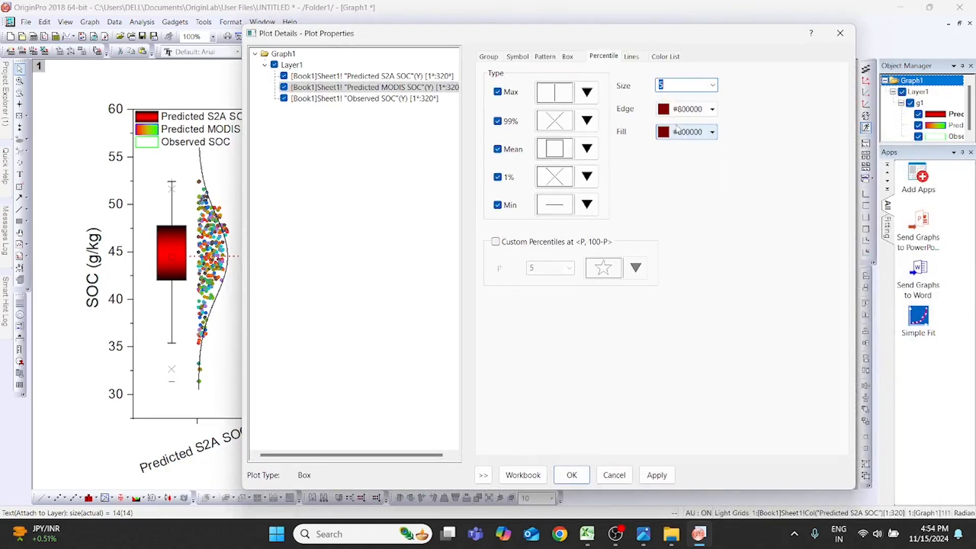
- Turn off the median line of the Predicted MODIS SOC box and apply the change
click(633, 57)
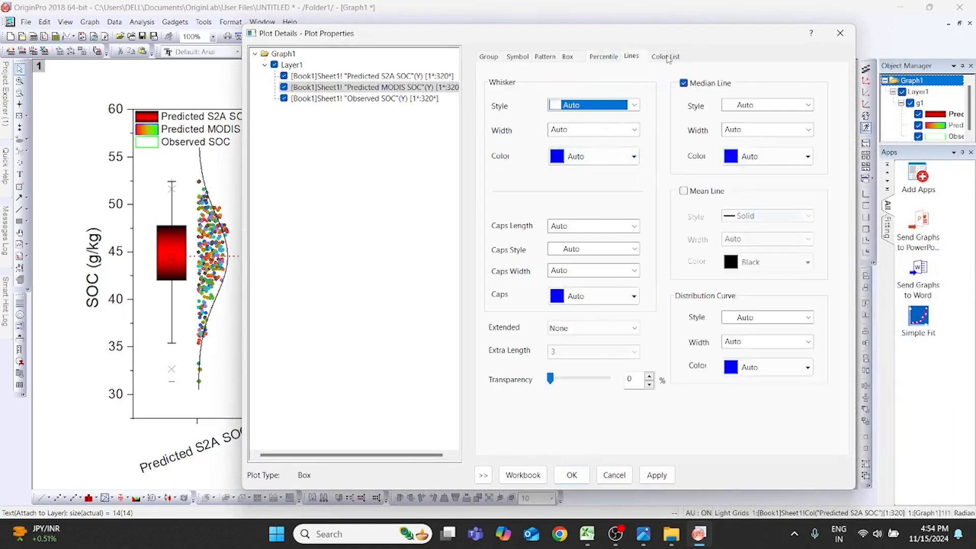
click(686, 84)
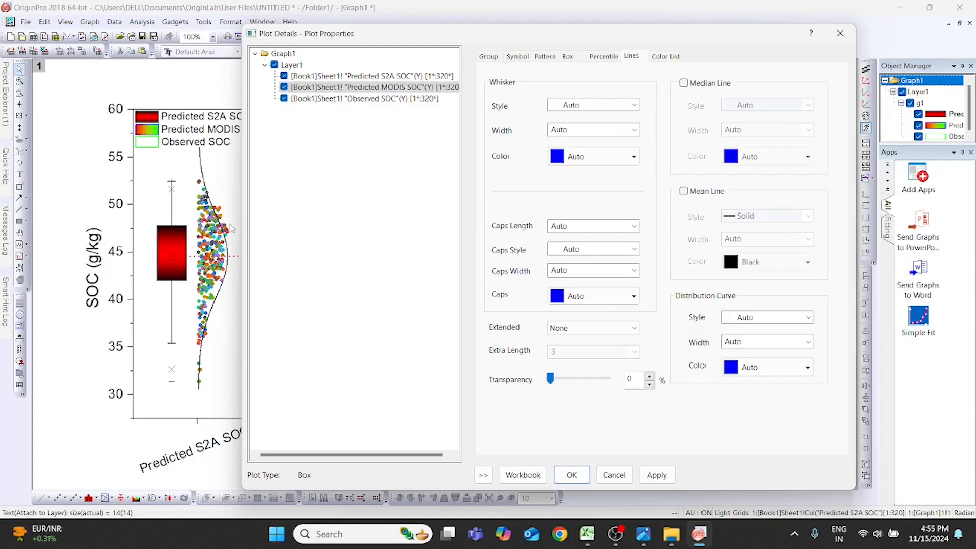
click(655, 474)
drag(441, 41, 725, 328)
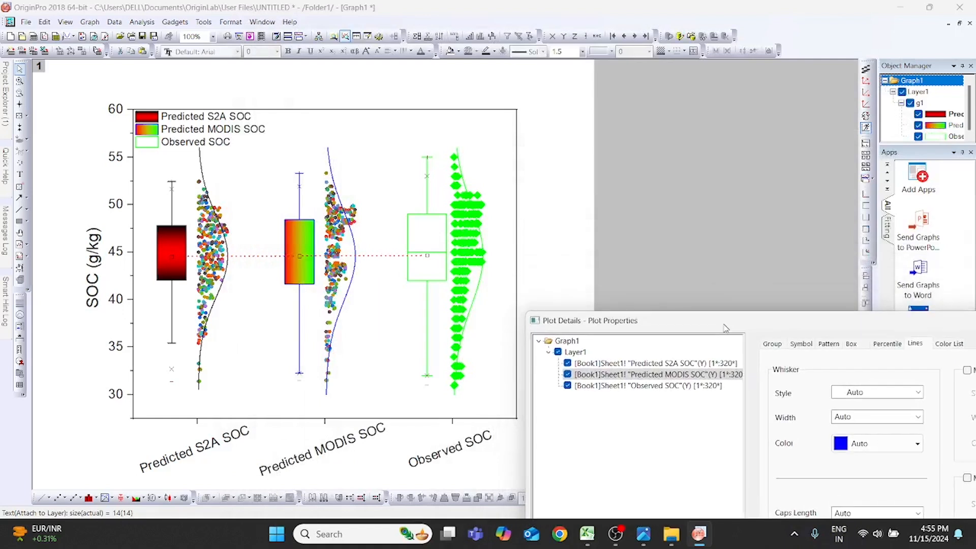
drag(725, 328, 512, 36)
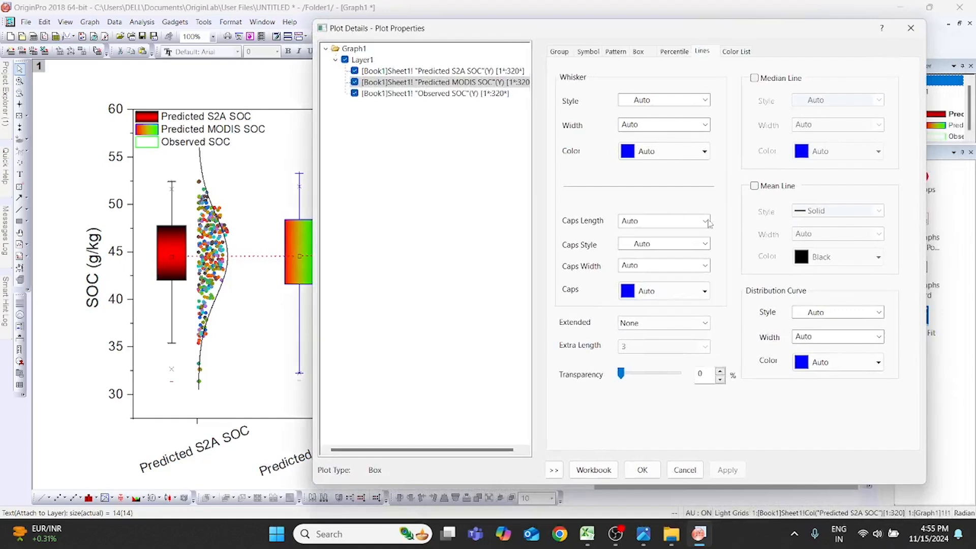
- Change the Predicted MODIS SOC box's fill color to dark red #800000
click(705, 152)
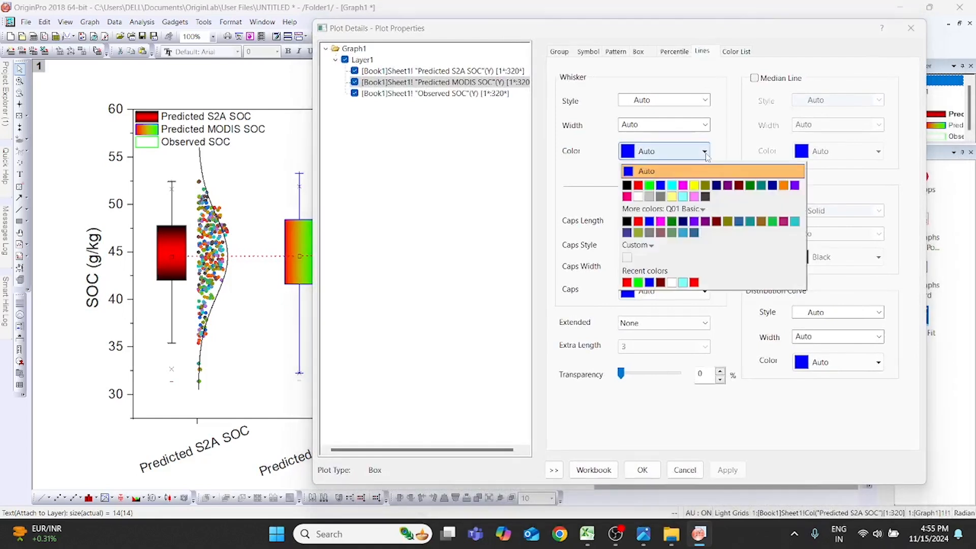
click(705, 152)
click(615, 51)
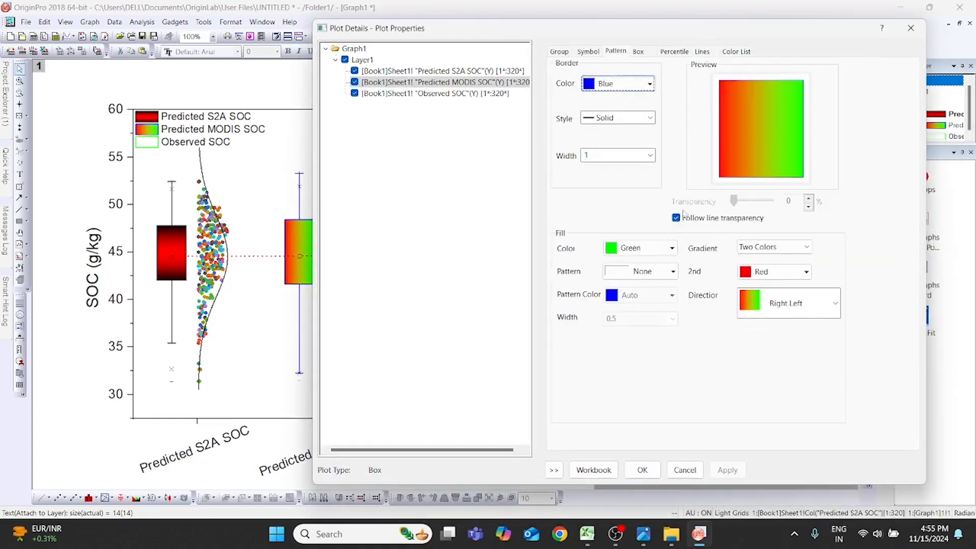
click(670, 248)
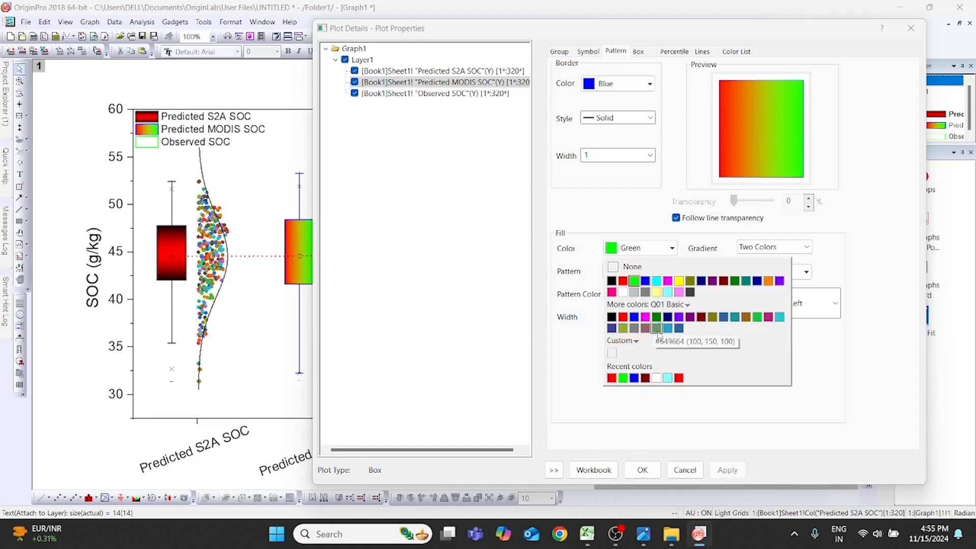
click(645, 378)
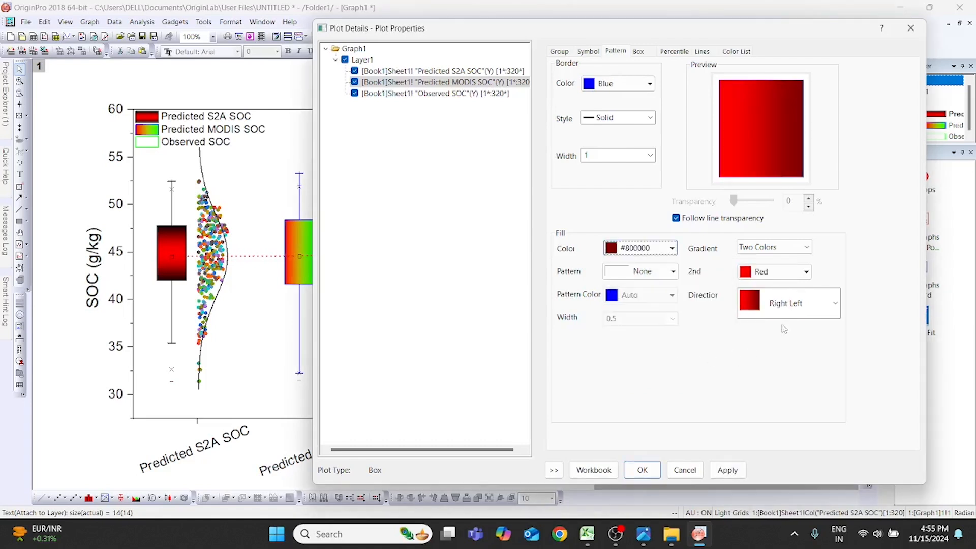
- Try violet as the second gradient color with the Horizontal Center Out direction on the Predicted MODIS SOC box
click(802, 277)
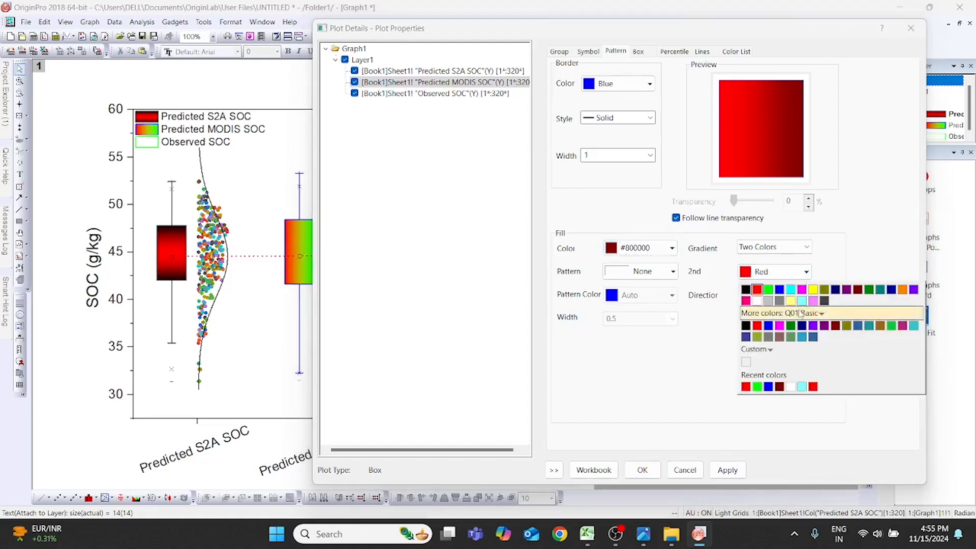
click(913, 289)
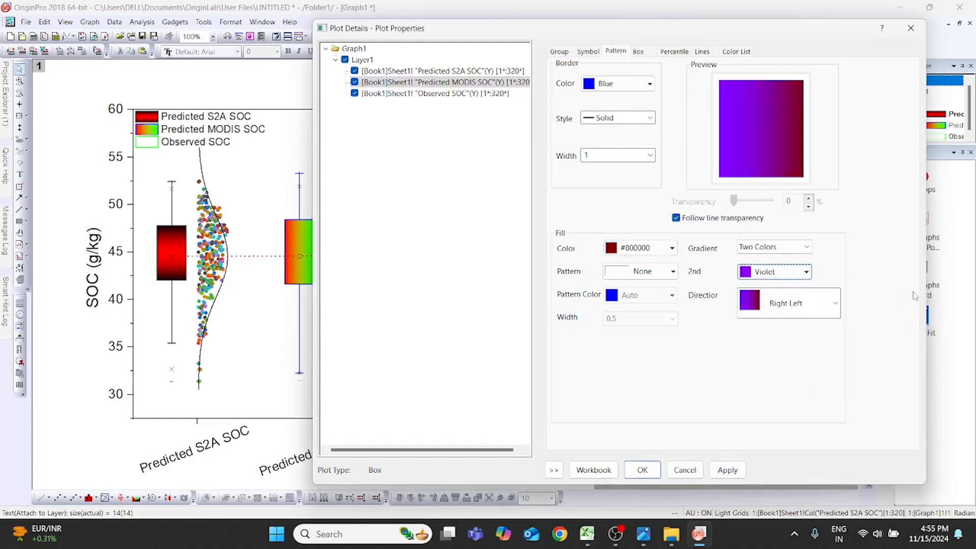
click(832, 297)
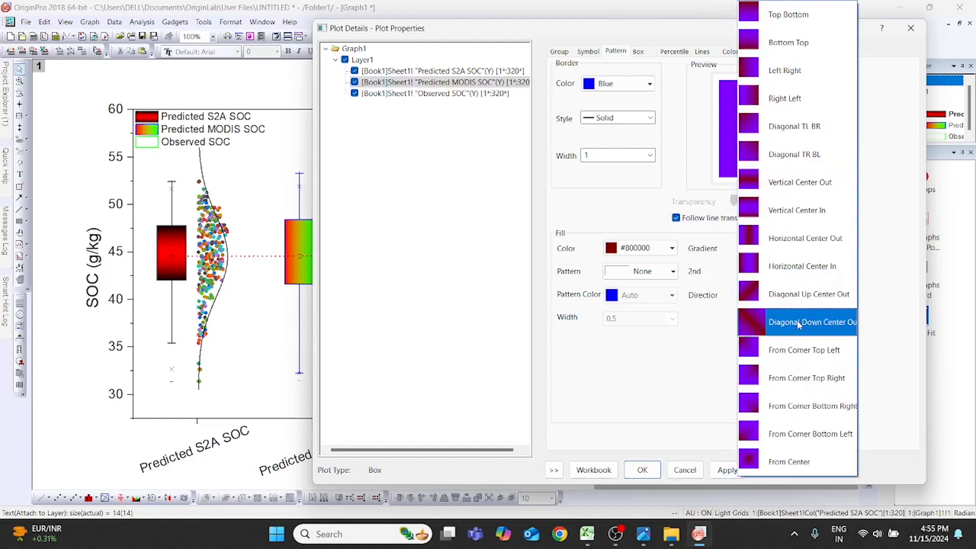
click(829, 246)
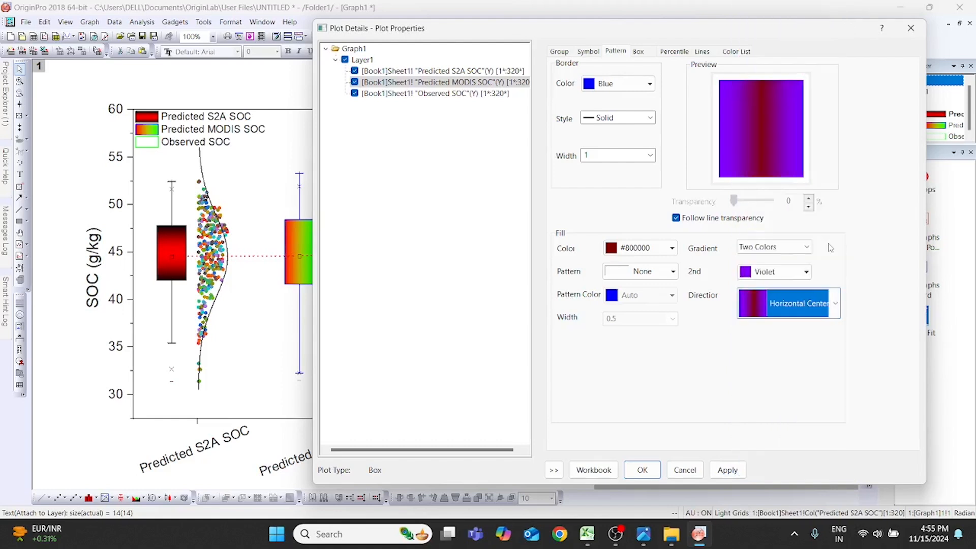
- Set the Predicted MODIS SOC box's gradient direction to Top Bottom with yellow as the second color and apply it
click(821, 429)
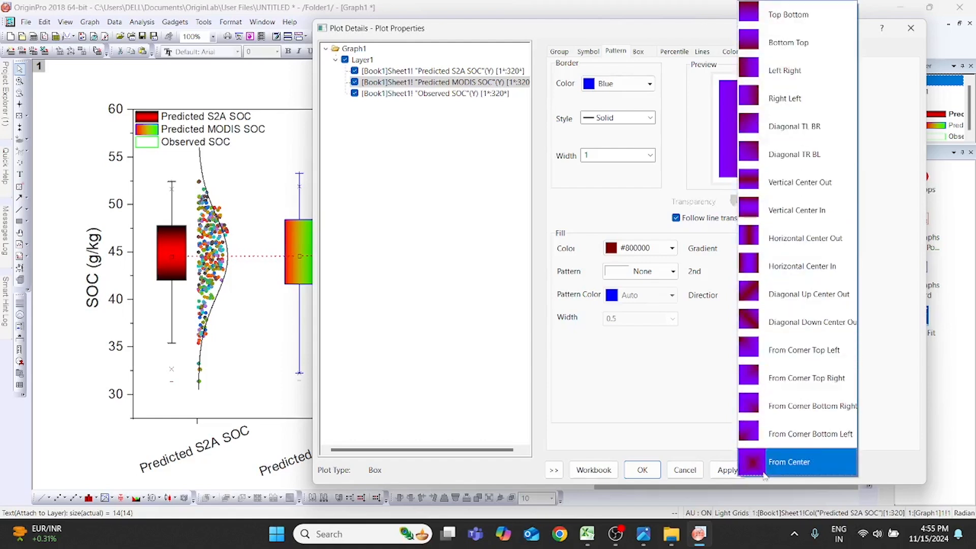
click(810, 18)
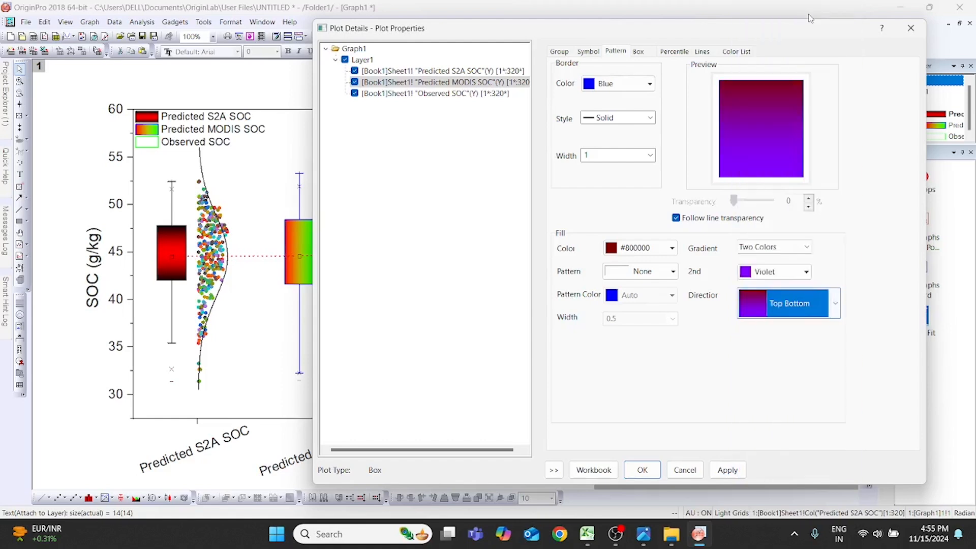
click(809, 272)
click(814, 291)
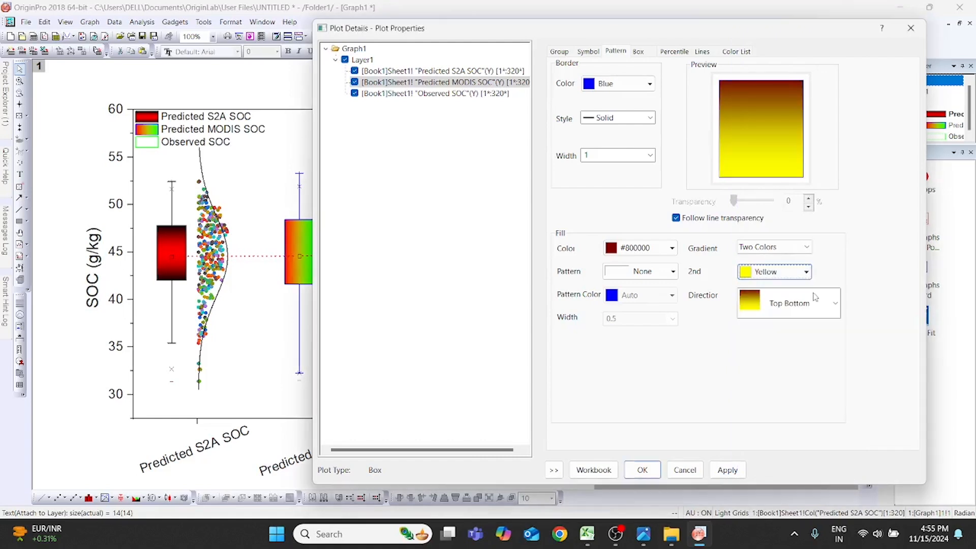
click(727, 470)
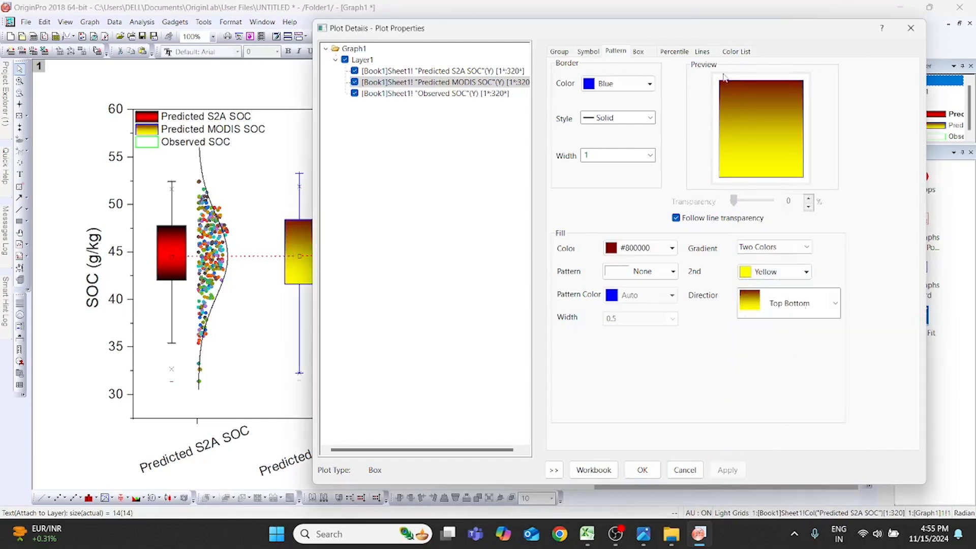
- Add the 5% dotted fill pattern to the Predicted MODIS SOC box
drag(690, 26, 678, 55)
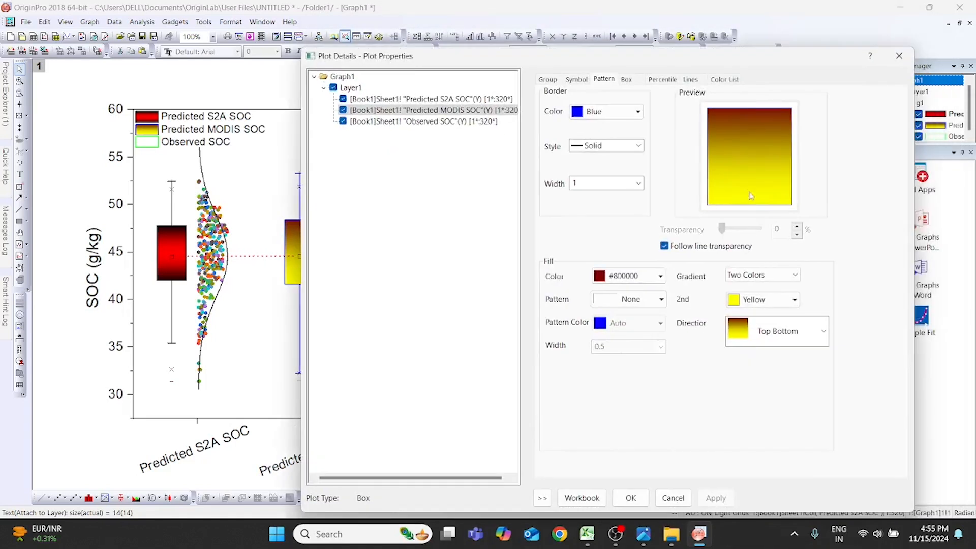
click(659, 299)
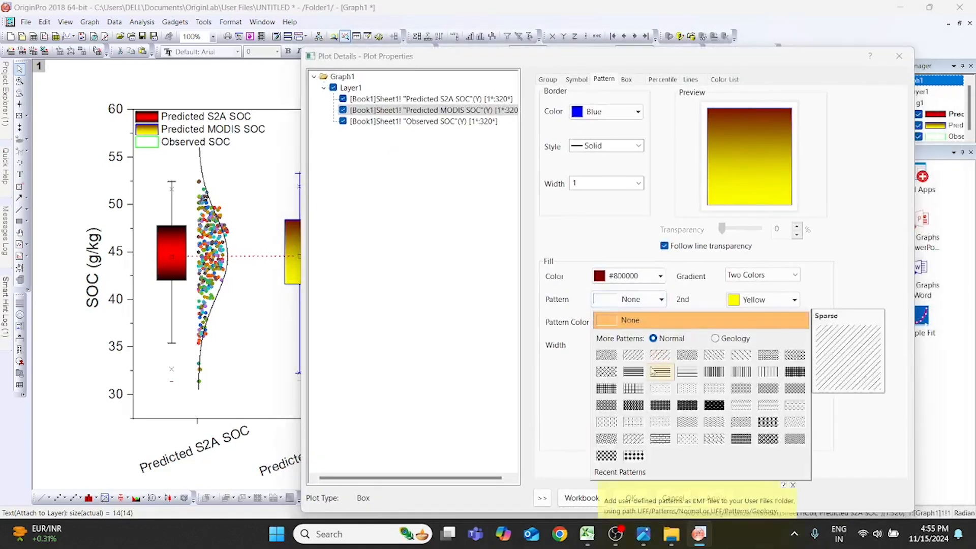
click(660, 388)
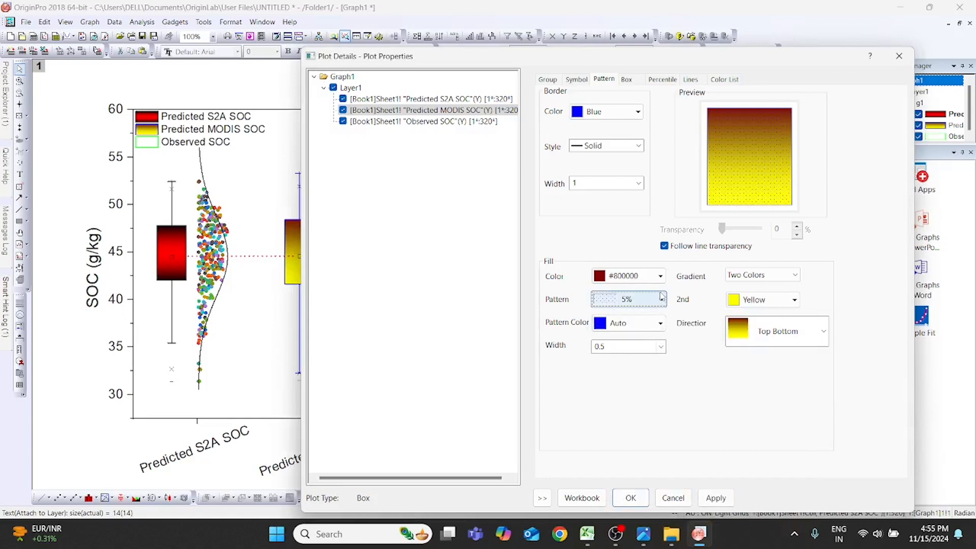
click(658, 294)
- Switch the Predicted MODIS SOC box's fill gradient to One Color and apply it
click(659, 276)
click(762, 275)
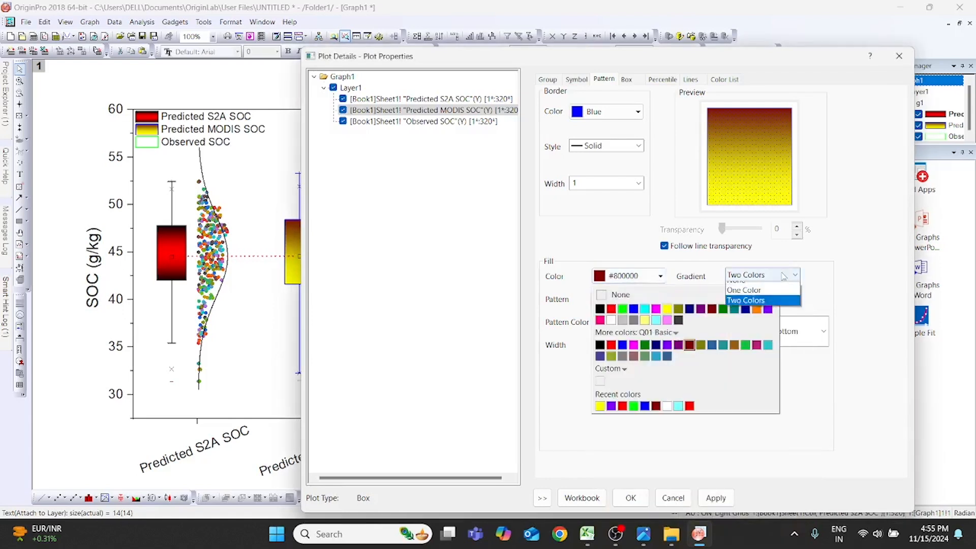
click(761, 297)
click(660, 276)
click(661, 281)
click(716, 497)
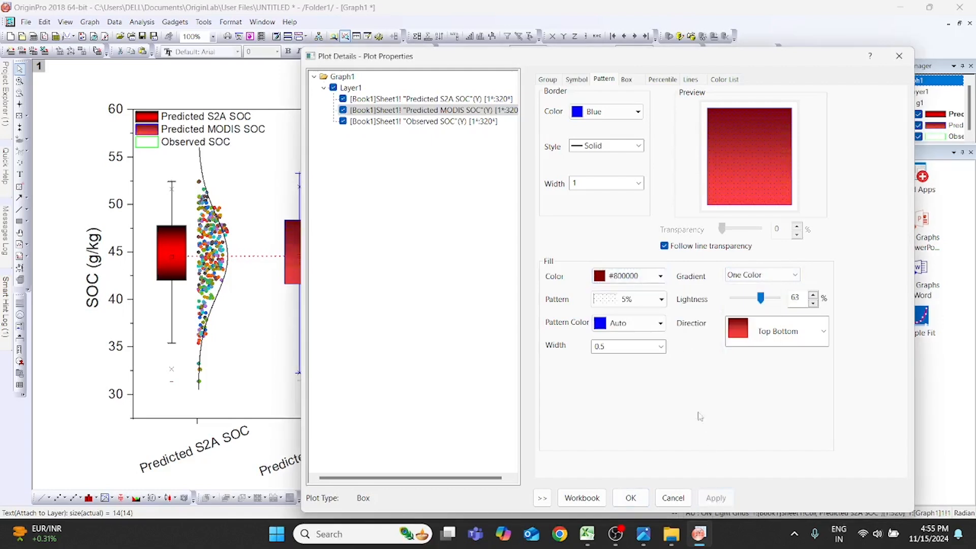
drag(636, 64, 615, 68)
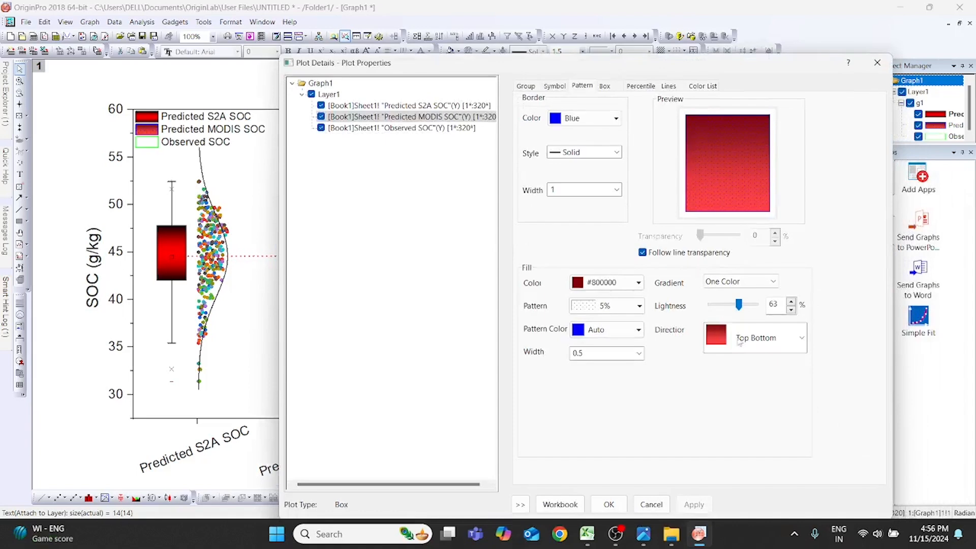
- Return the Predicted MODIS SOC box's fill to a Two Colors gradient with yellow as the second color and apply it
click(763, 283)
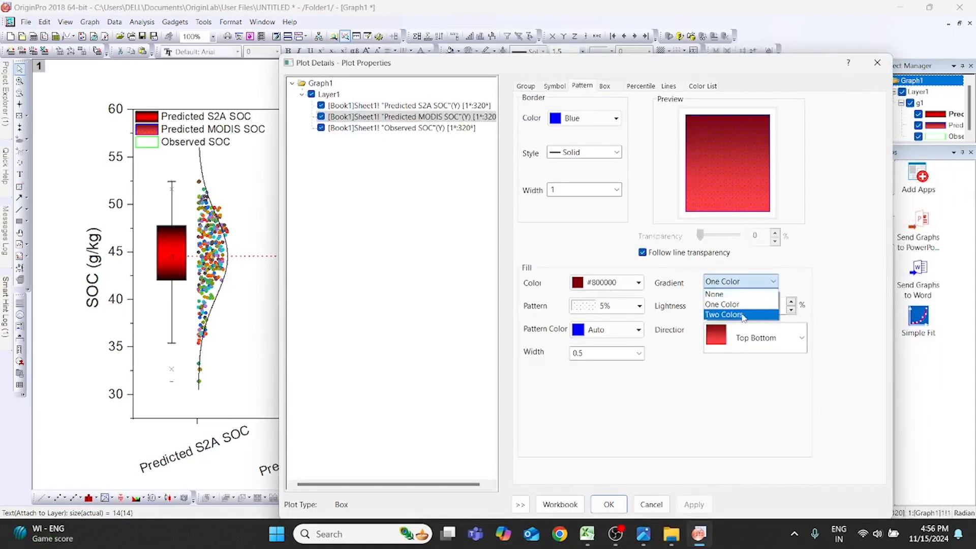
click(742, 314)
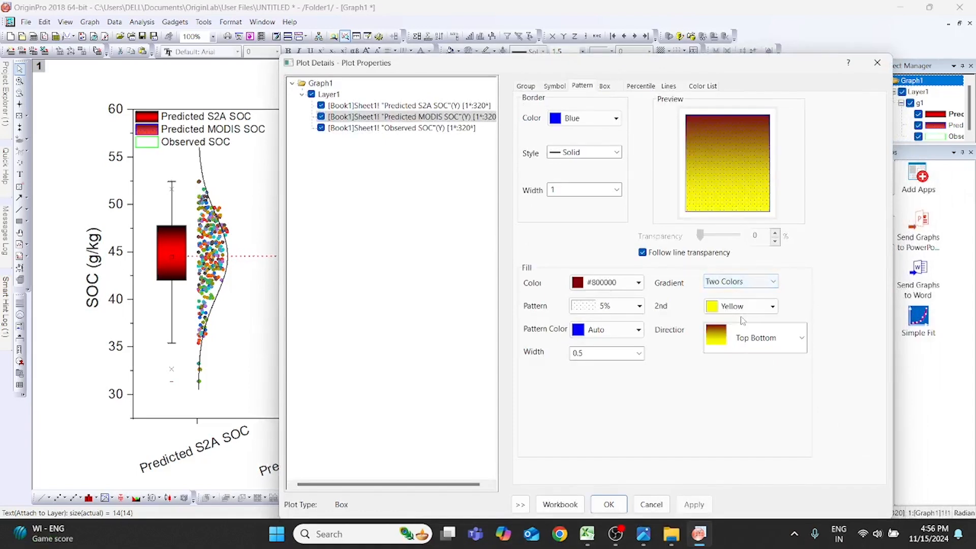
click(767, 311)
click(767, 311)
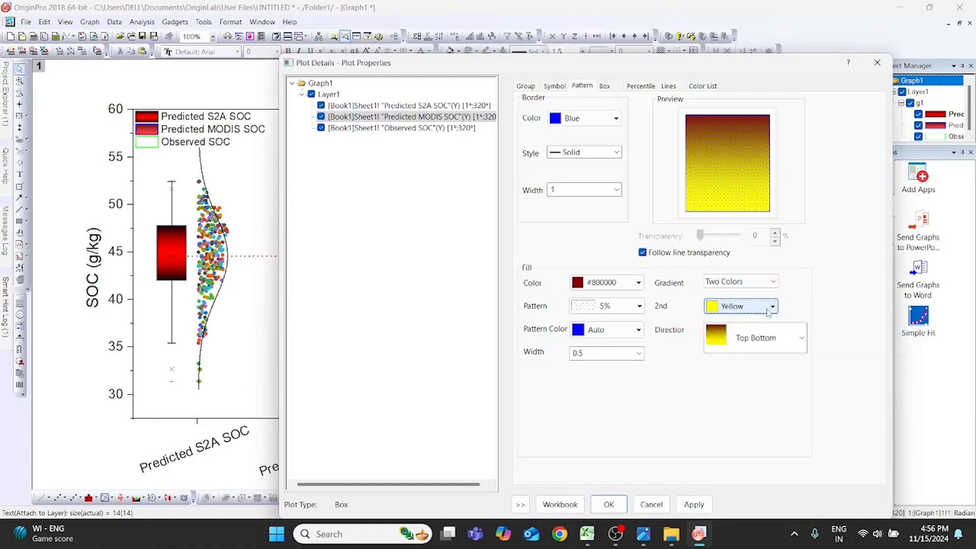
click(694, 504)
drag(736, 66, 718, 87)
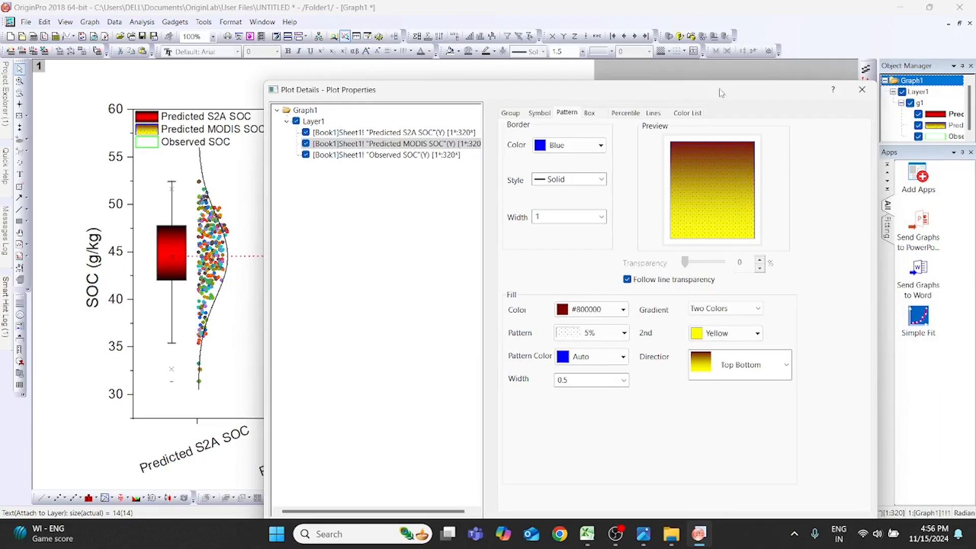
- Change the Observed SOC data point symbol to an open circle
click(391, 155)
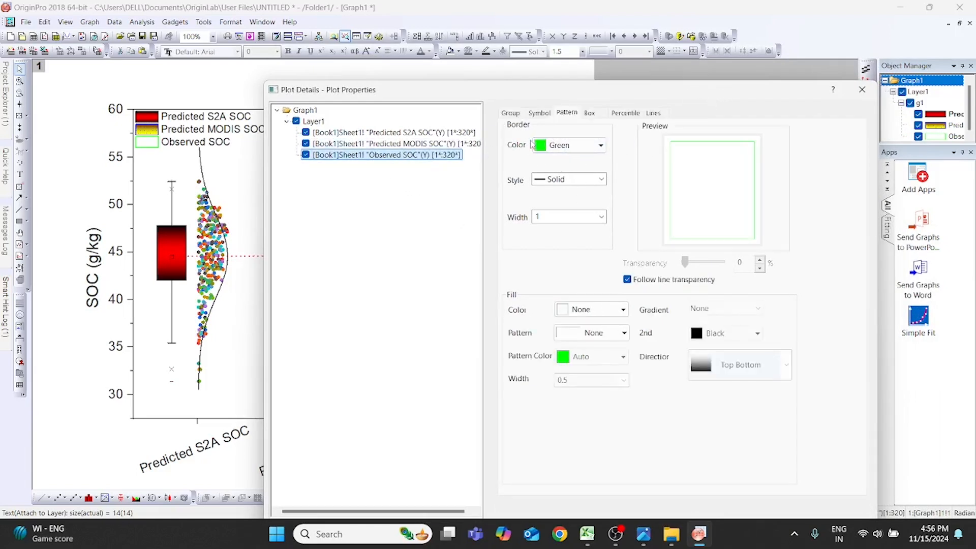
click(540, 115)
click(563, 149)
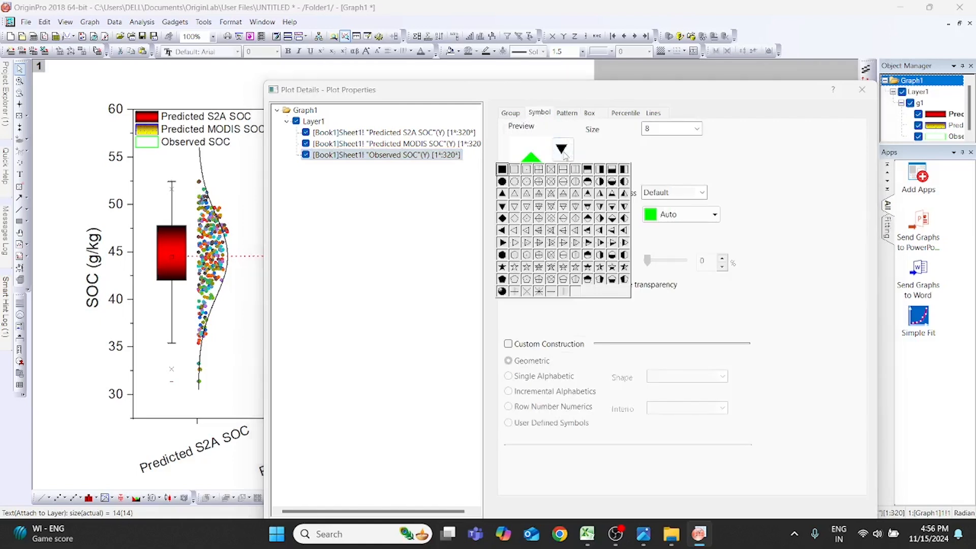
click(515, 184)
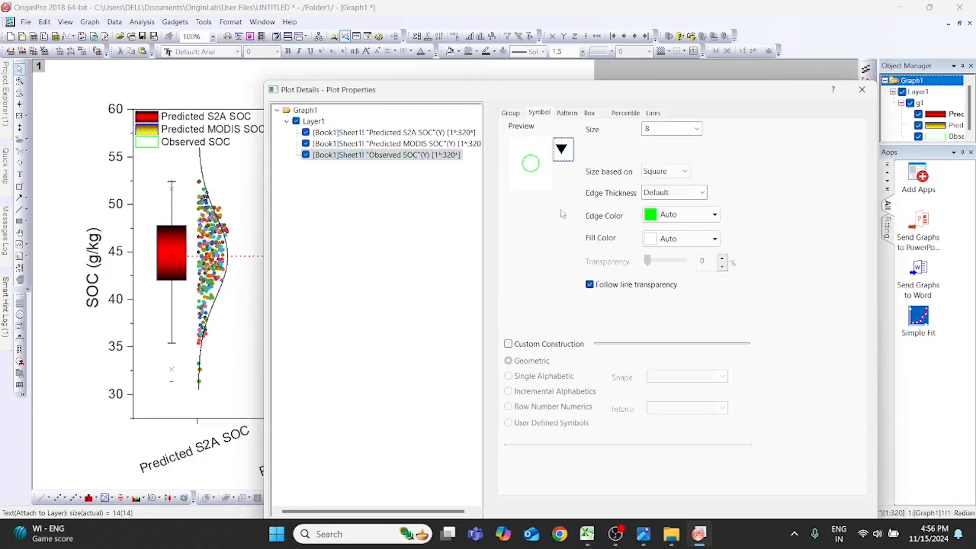
- Set the Observed SOC data point symbols to size 5 with edge color None
click(696, 128)
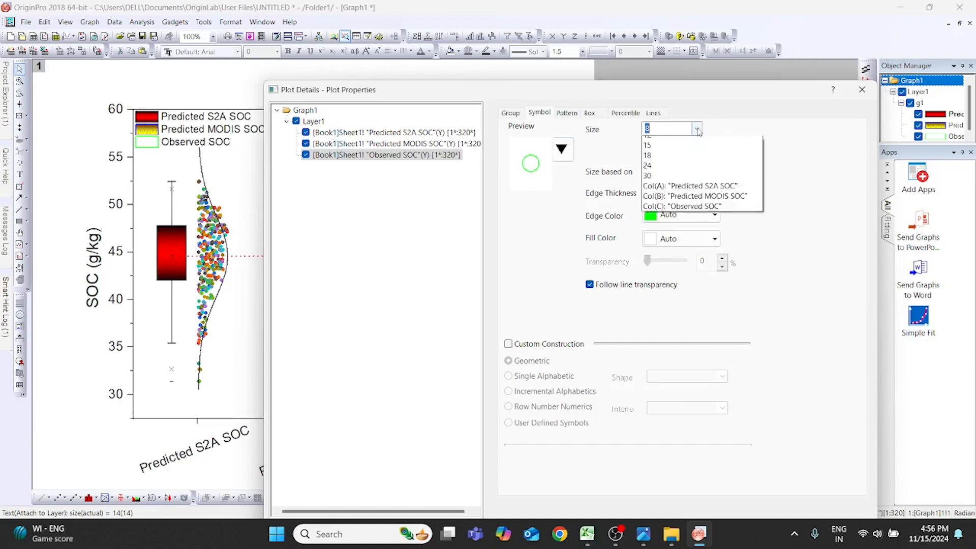
click(671, 173)
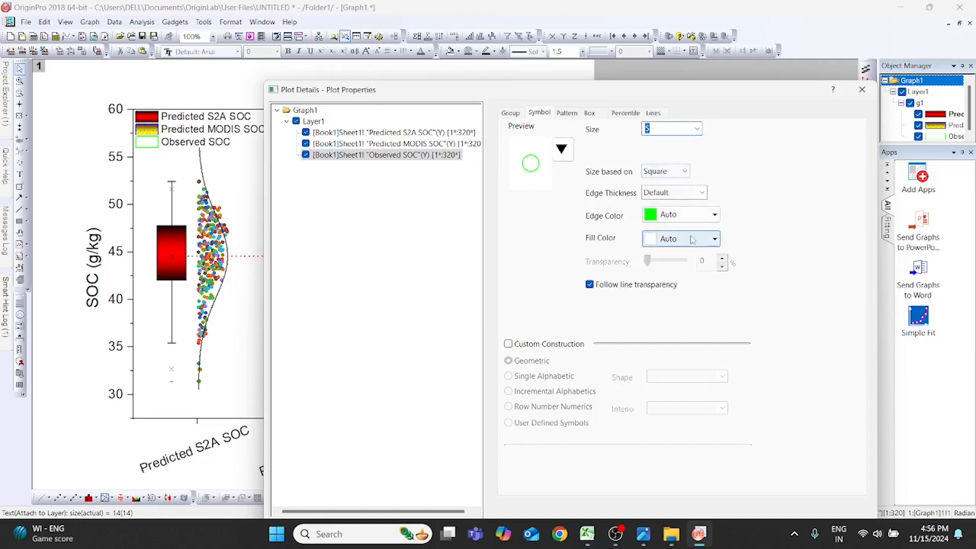
click(714, 216)
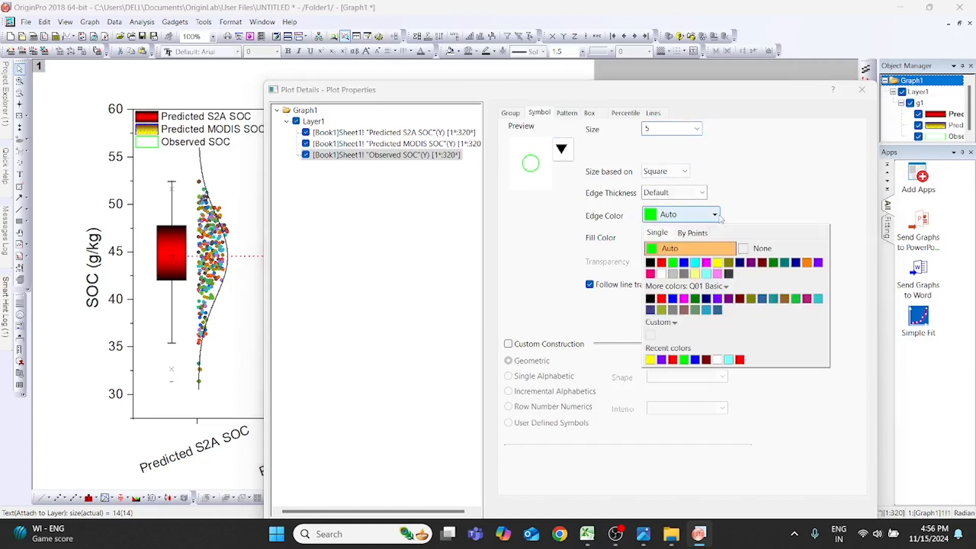
click(758, 248)
- Give the Observed SOC symbols a by-points fill color that increments through the system color list from pink
click(714, 238)
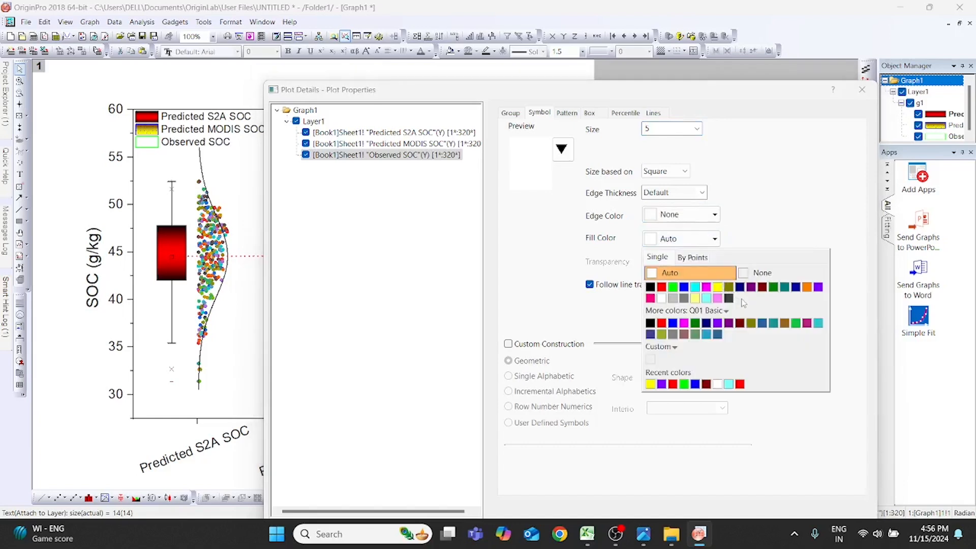
click(707, 257)
click(727, 373)
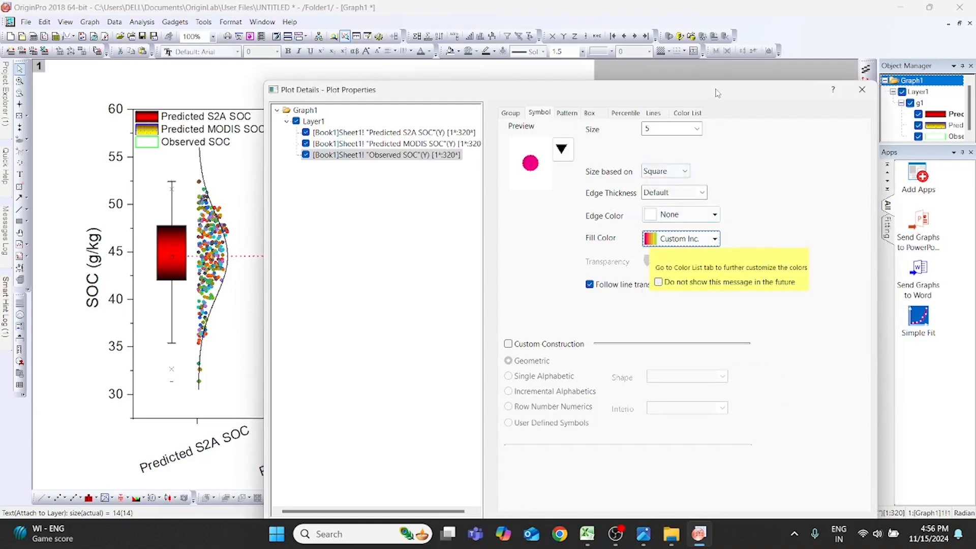
drag(716, 93, 693, 29)
- Set the Observed SOC symbols' edge color to a by-points increment starting from green and apply it
drag(610, 32, 610, 88)
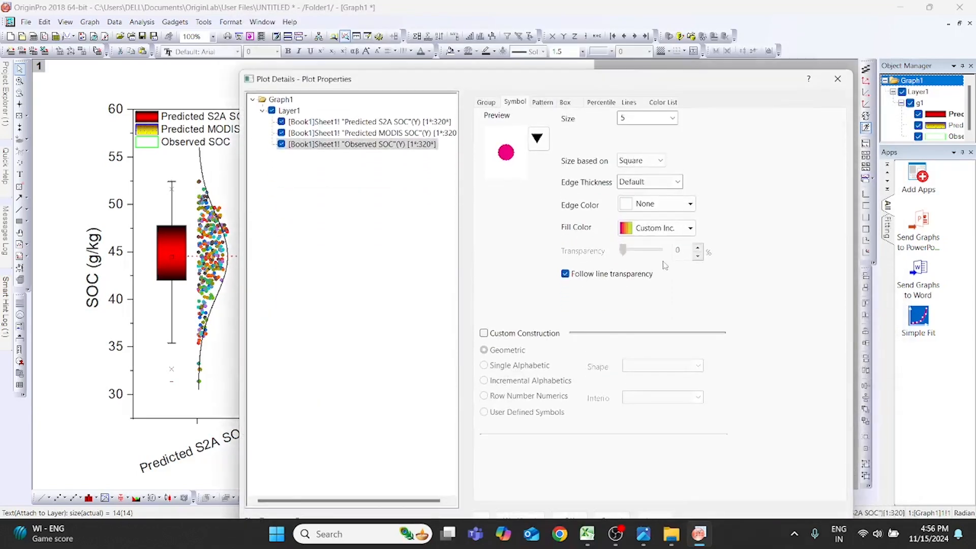
click(691, 205)
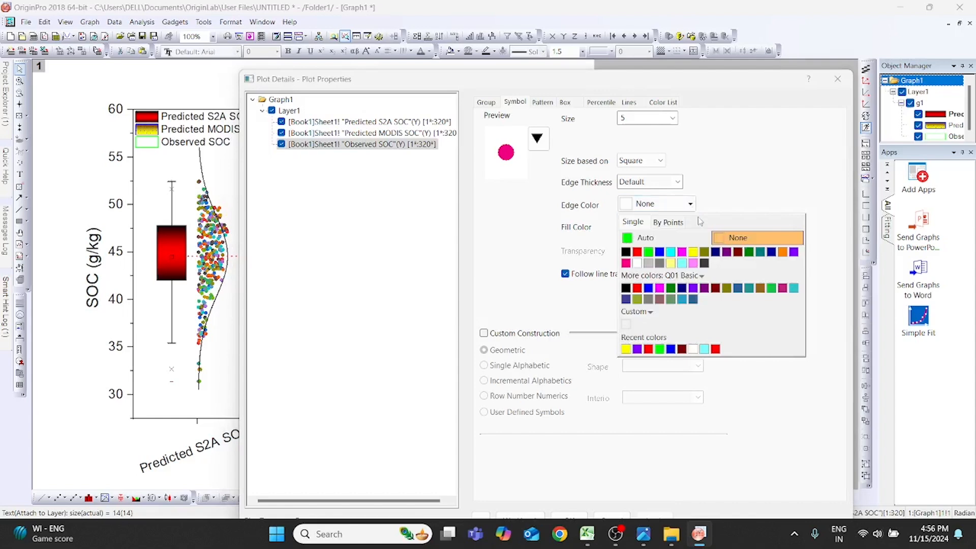
click(675, 223)
click(710, 326)
drag(682, 90, 640, 103)
click(637, 465)
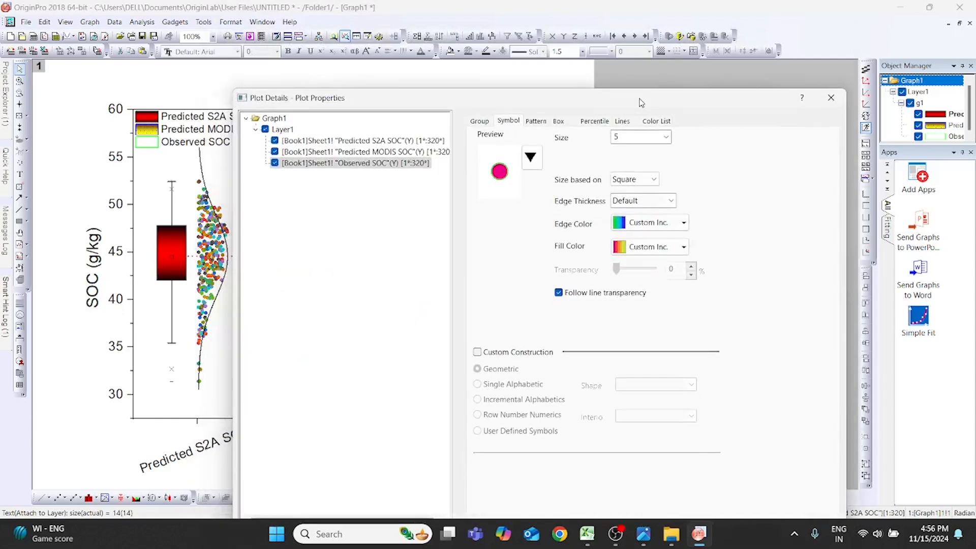
- Remove the fill color from the Observed SOC symbols by setting it to None
click(683, 246)
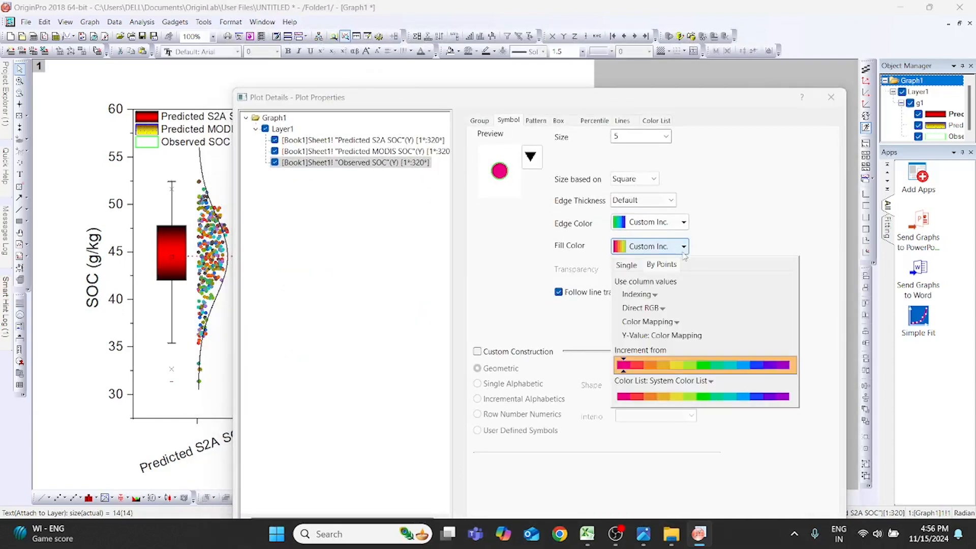
click(629, 267)
click(730, 278)
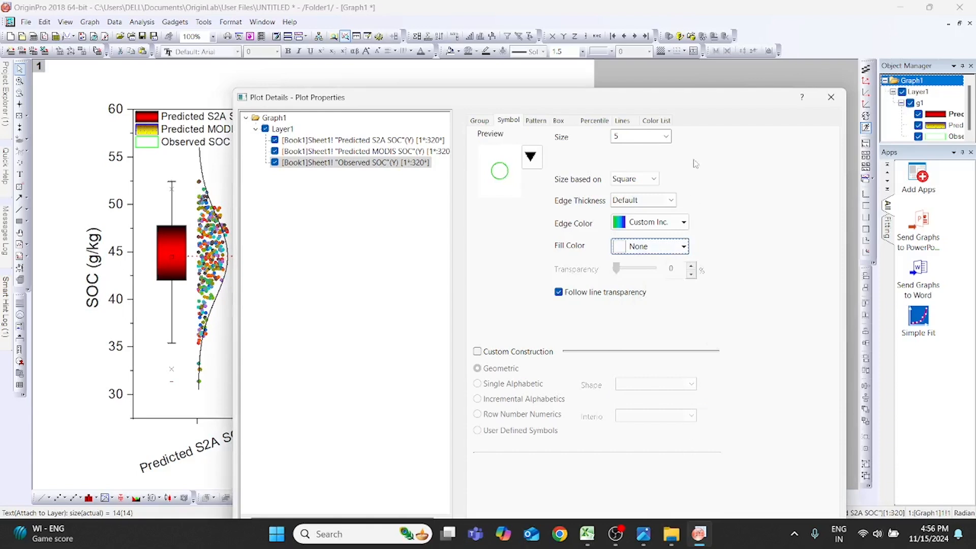
mouse_move(702, 100)
mouse_down()
mouse_move(717, 16)
mouse_move(669, 409)
mouse_move(697, 89)
mouse_up()
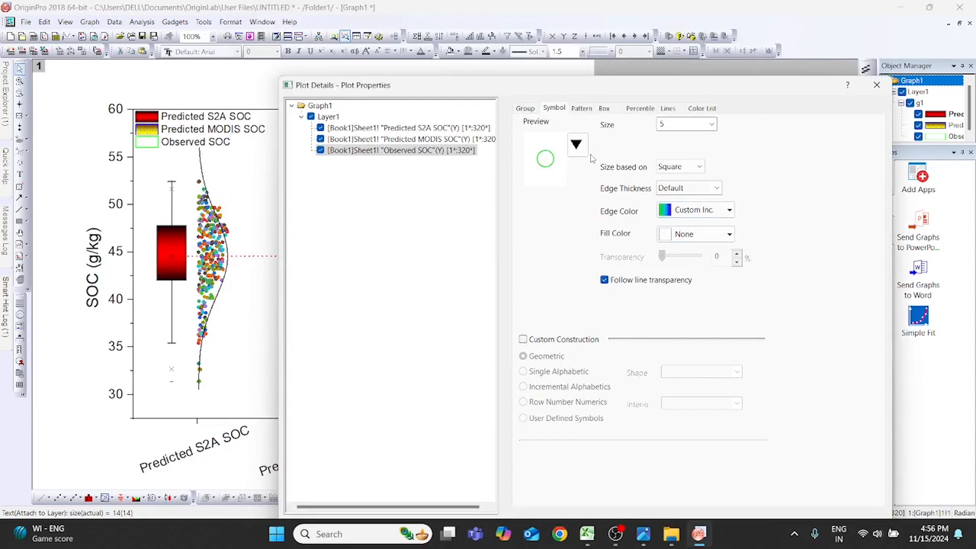
- Restart the by-points edge color increment of the Observed SOC open circles from yellow and apply it
click(577, 145)
click(529, 177)
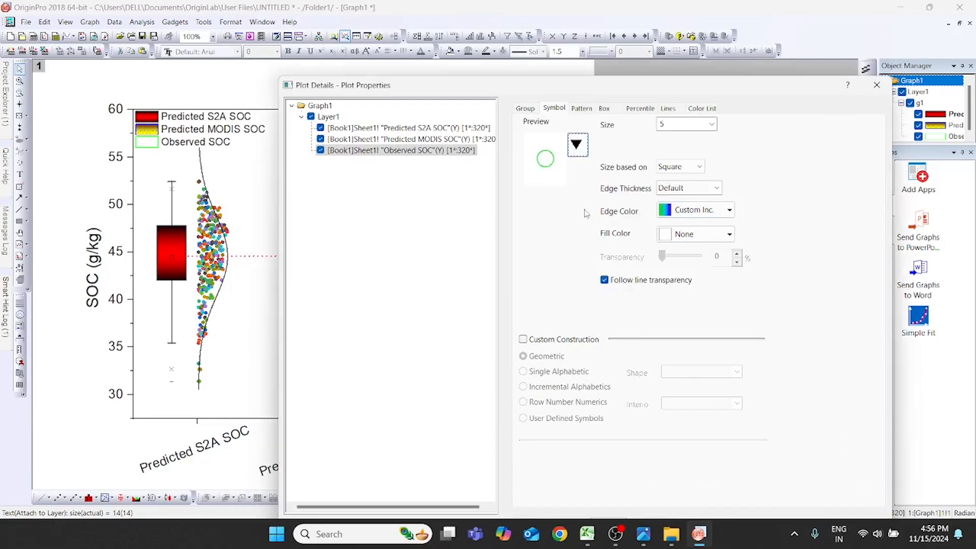
click(730, 210)
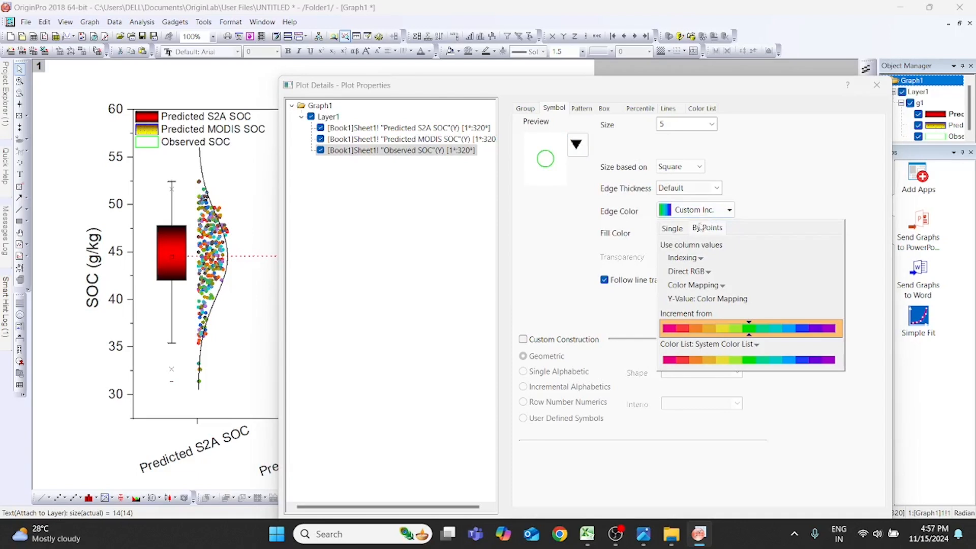
click(727, 338)
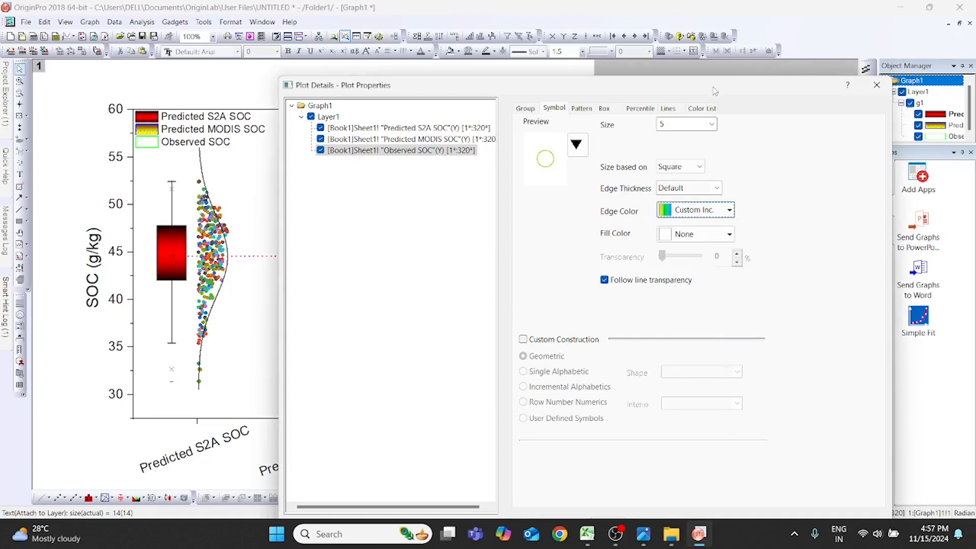
drag(714, 90, 695, 16)
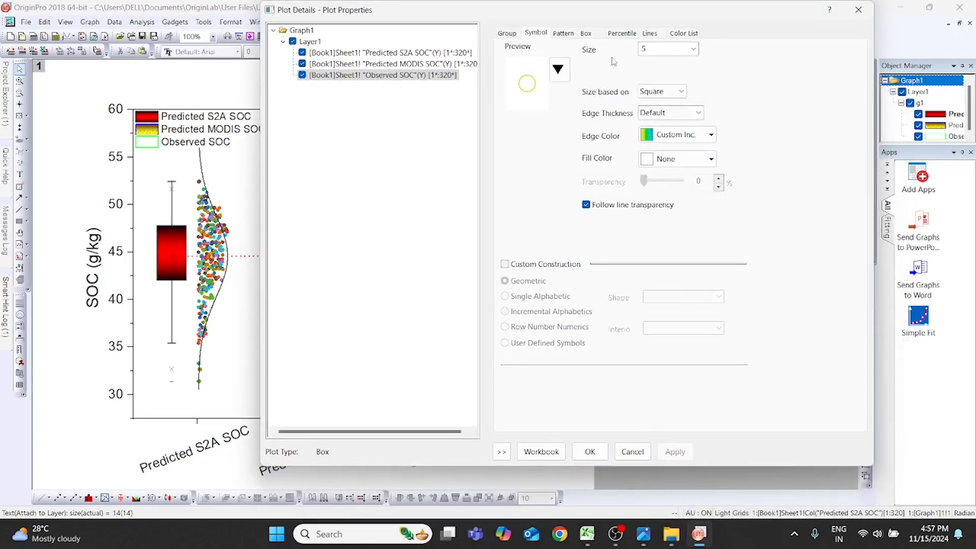
- Set the Observed SOC symbols' edge color to None and their fill to a by-points increment from yellow-green, and apply
drag(633, 15, 627, 116)
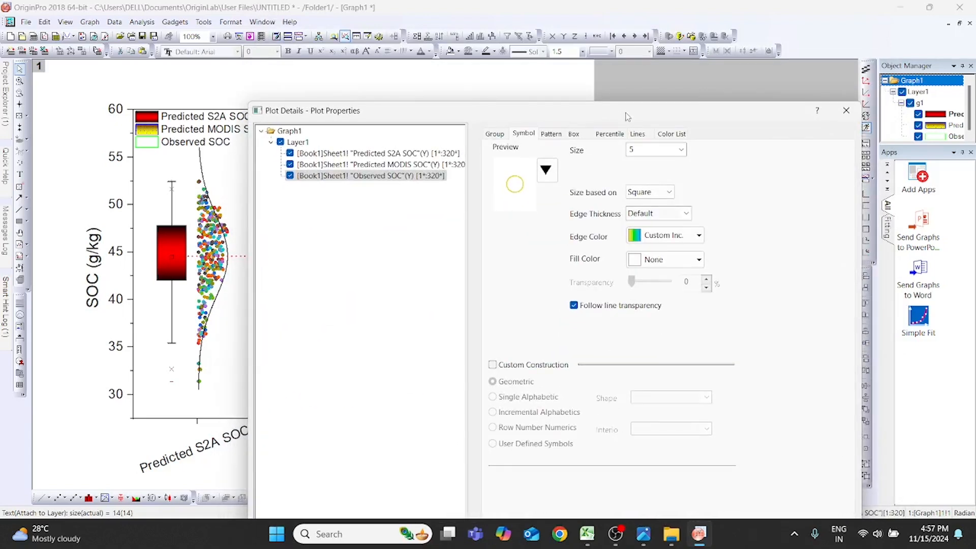
click(700, 236)
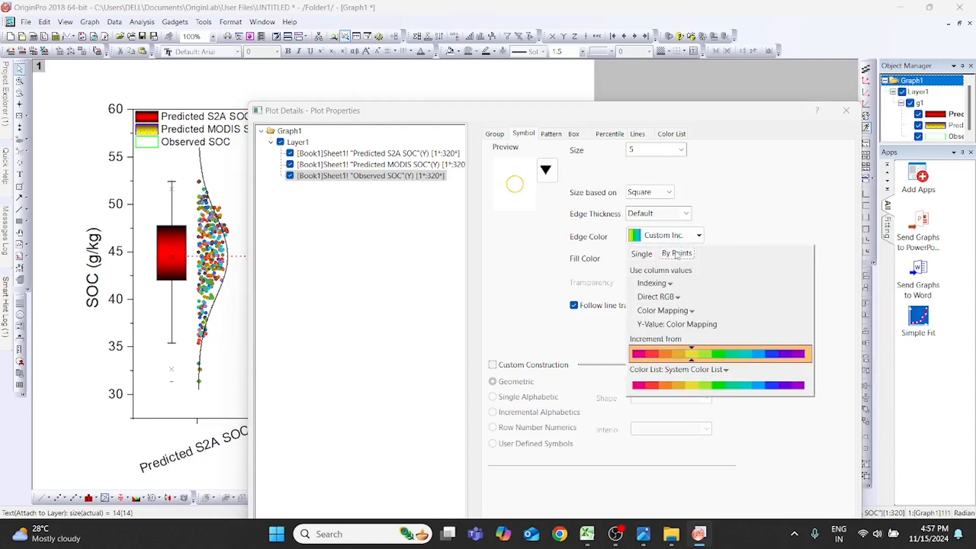
click(700, 236)
click(699, 236)
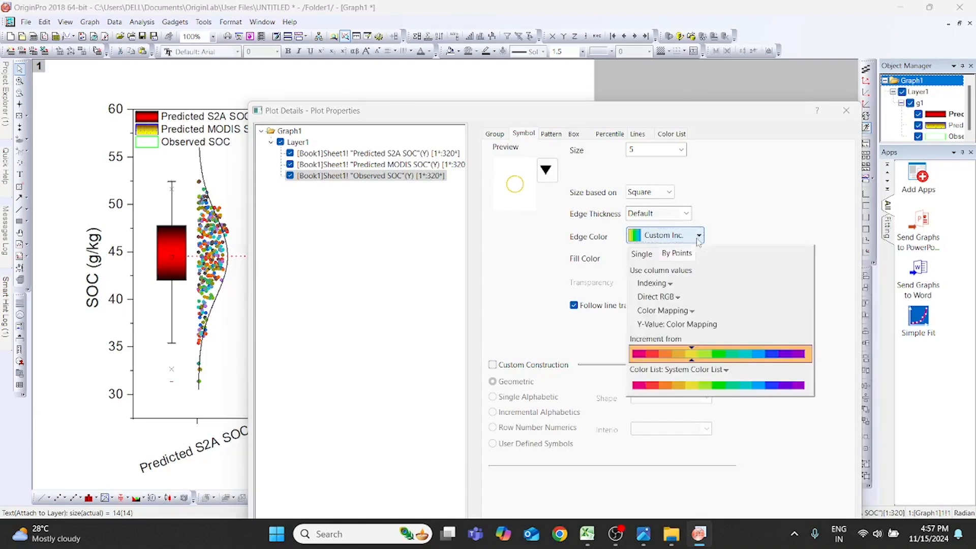
click(642, 254)
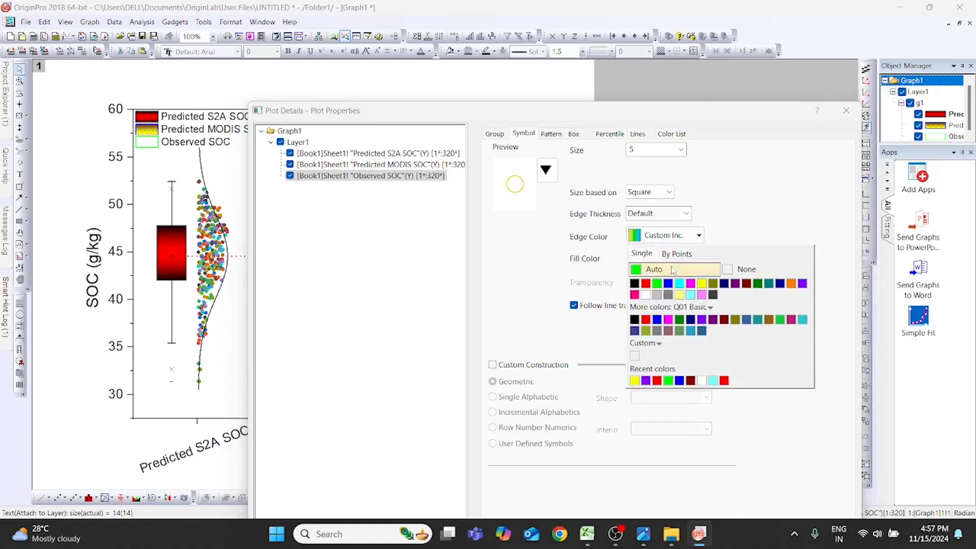
click(740, 272)
click(700, 261)
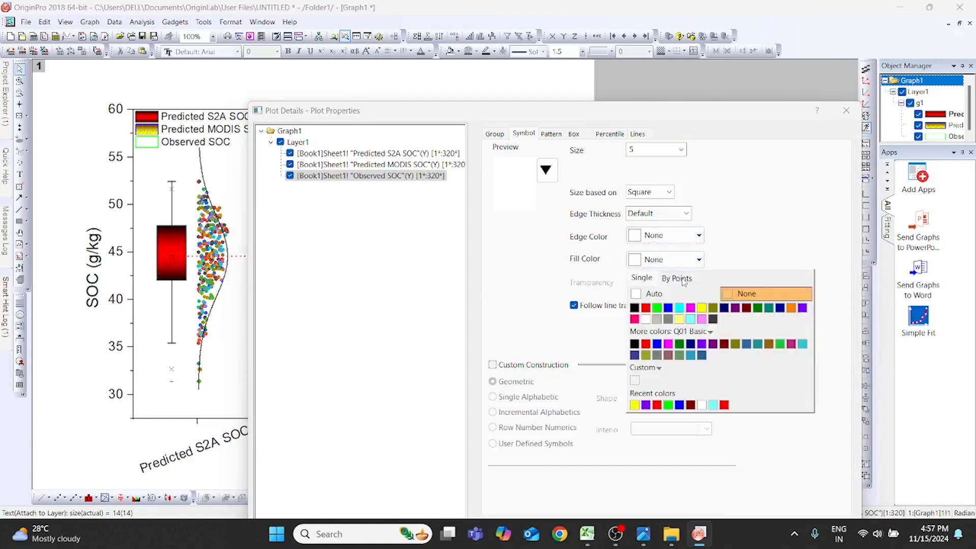
click(683, 279)
click(706, 380)
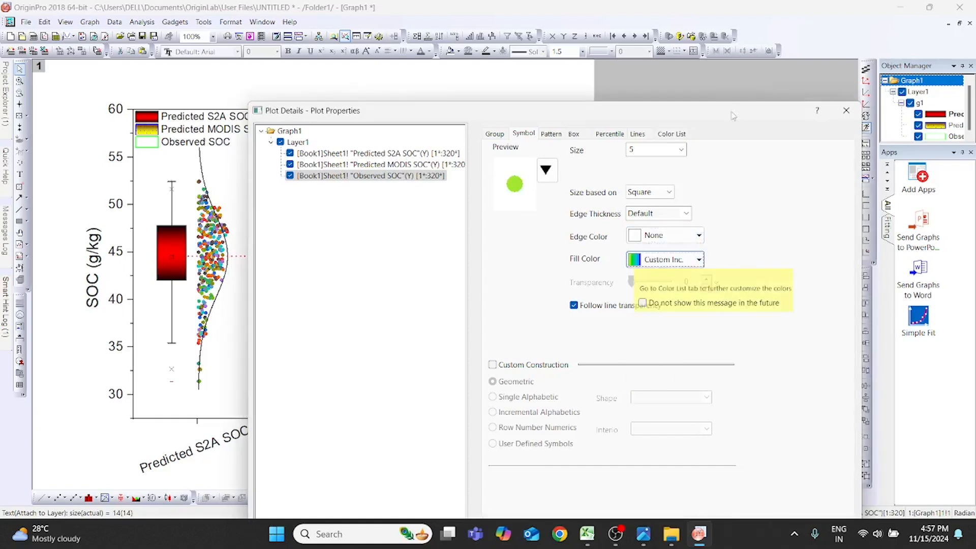
click(664, 451)
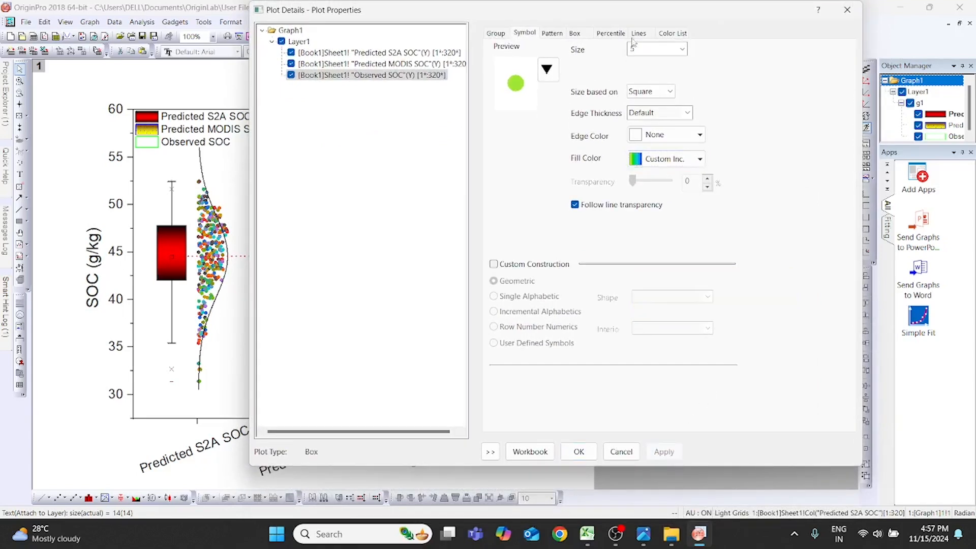
- Set the Observed SOC box's border color to red
drag(635, 17, 636, 102)
click(554, 118)
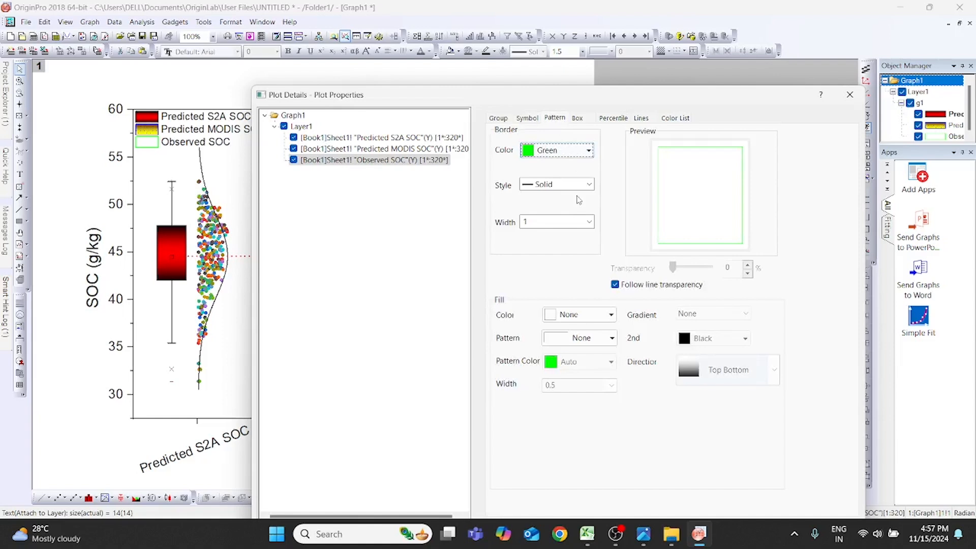
click(588, 149)
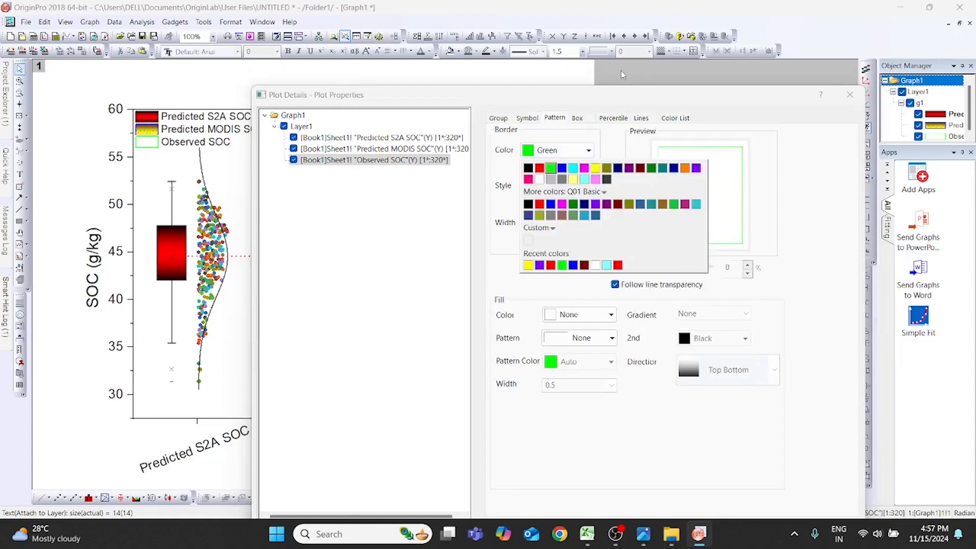
mouse_move(632, 102)
mouse_down()
mouse_move(695, 435)
mouse_move(671, 414)
mouse_move(630, 92)
mouse_up()
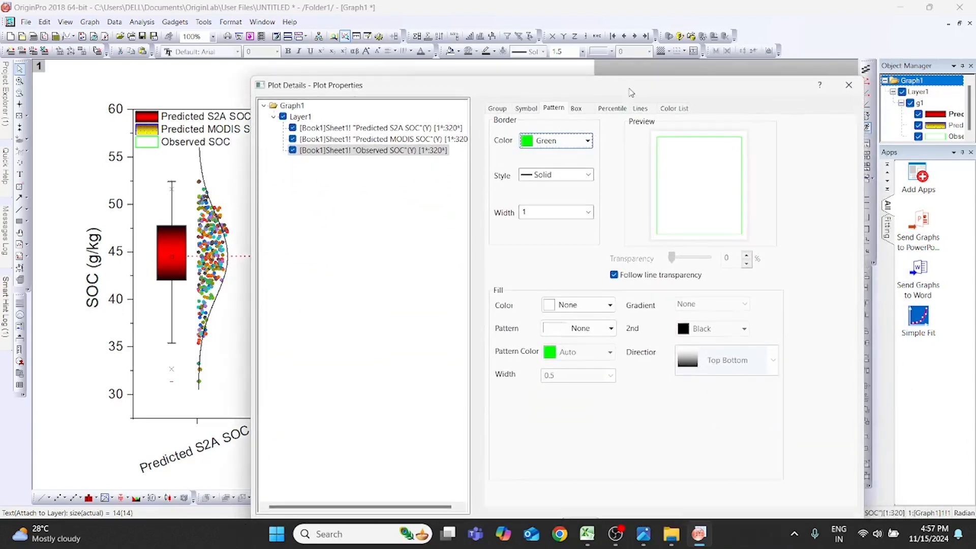
click(587, 141)
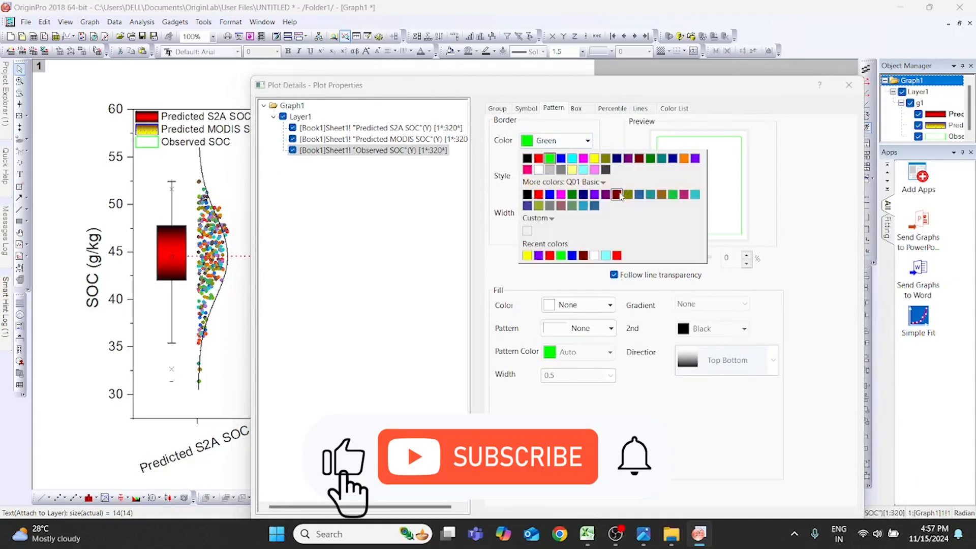
click(538, 158)
- Fill the Observed SOC box with an orange Two Colors gradient using green as the second color
click(610, 305)
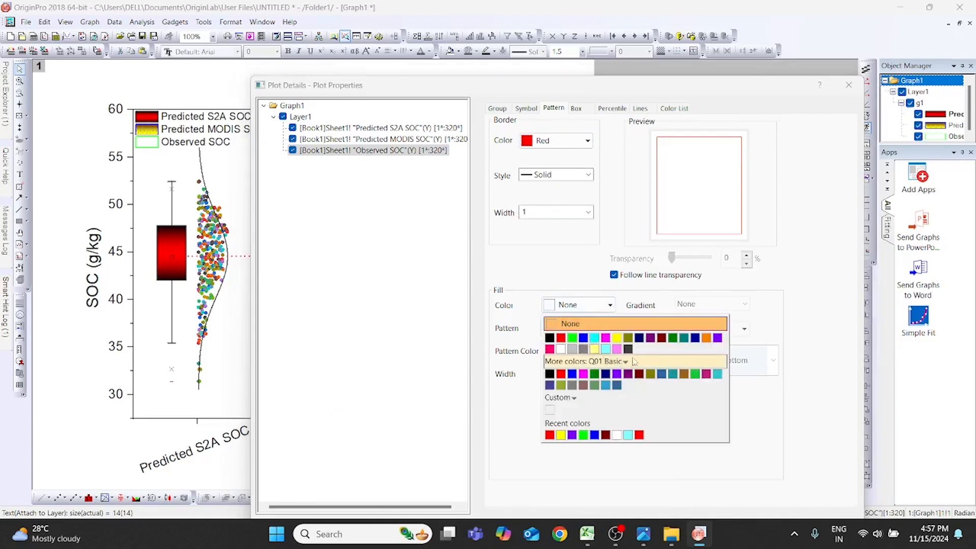
click(708, 338)
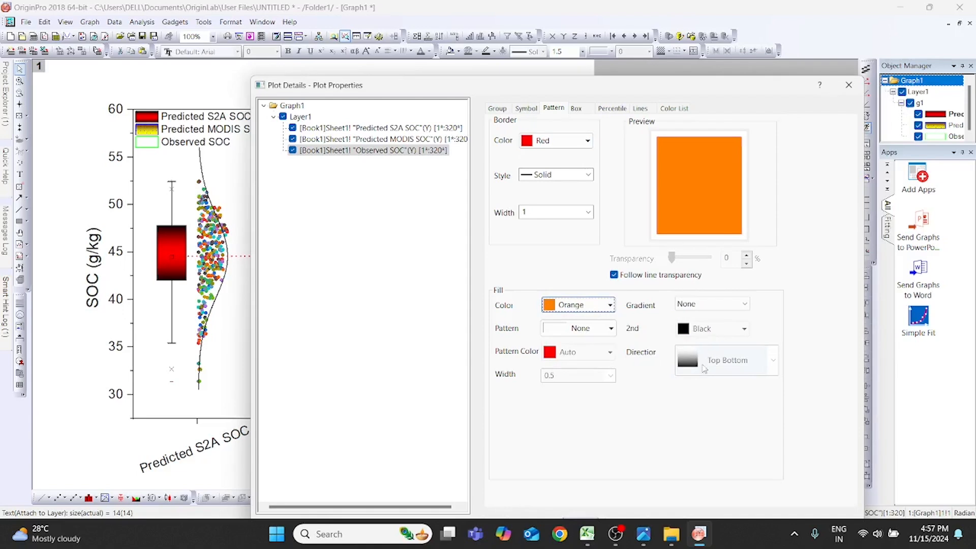
click(721, 304)
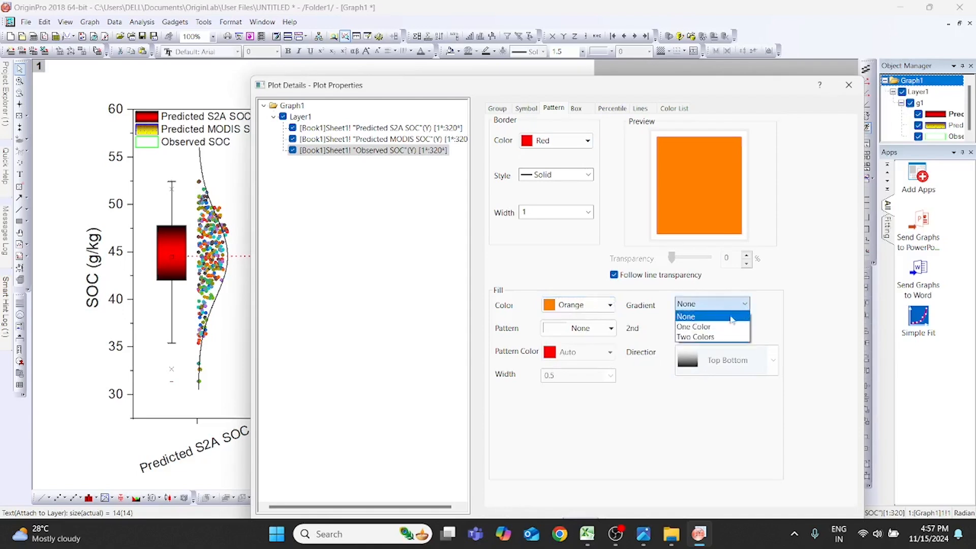
click(721, 335)
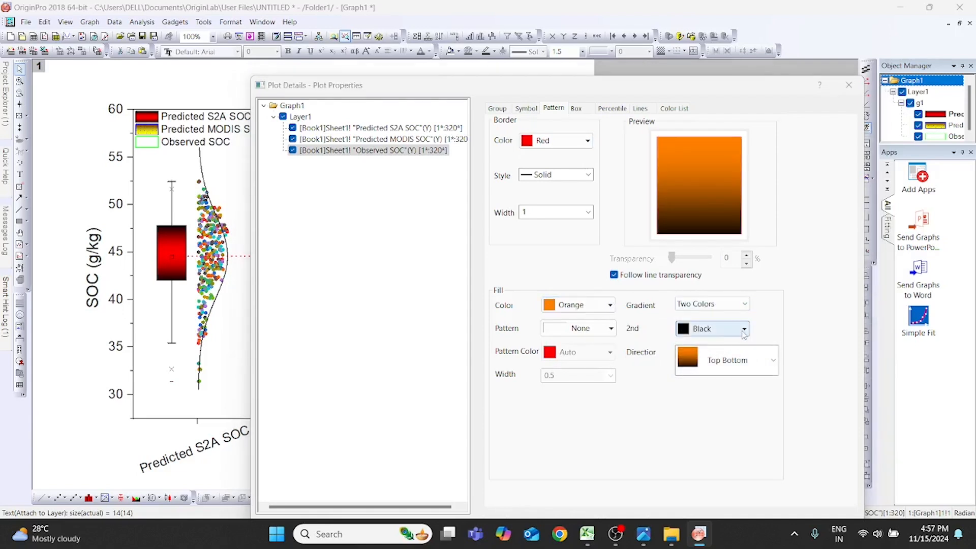
click(743, 330)
click(706, 346)
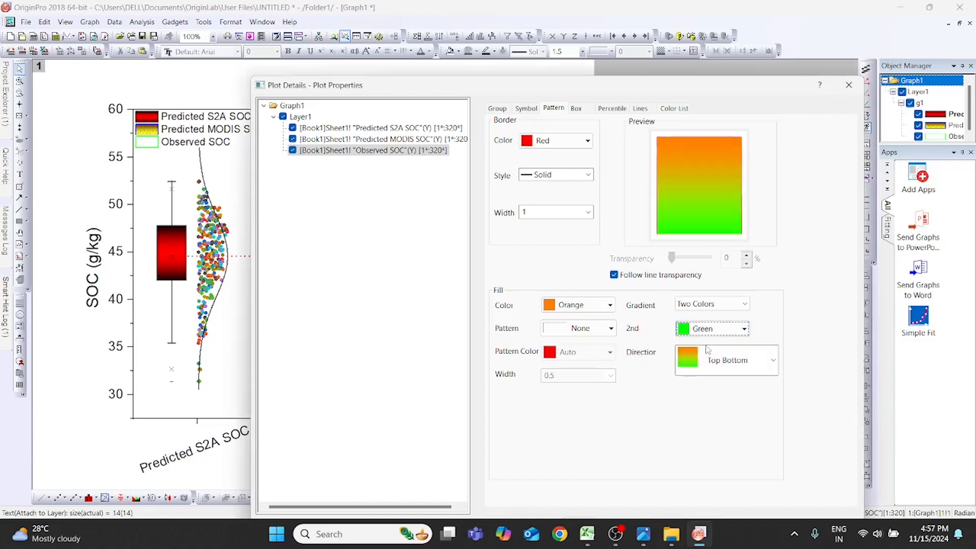
- Try #8000FF, #808000 and #966464 as the second gradient color of the Observed SOC box
click(745, 329)
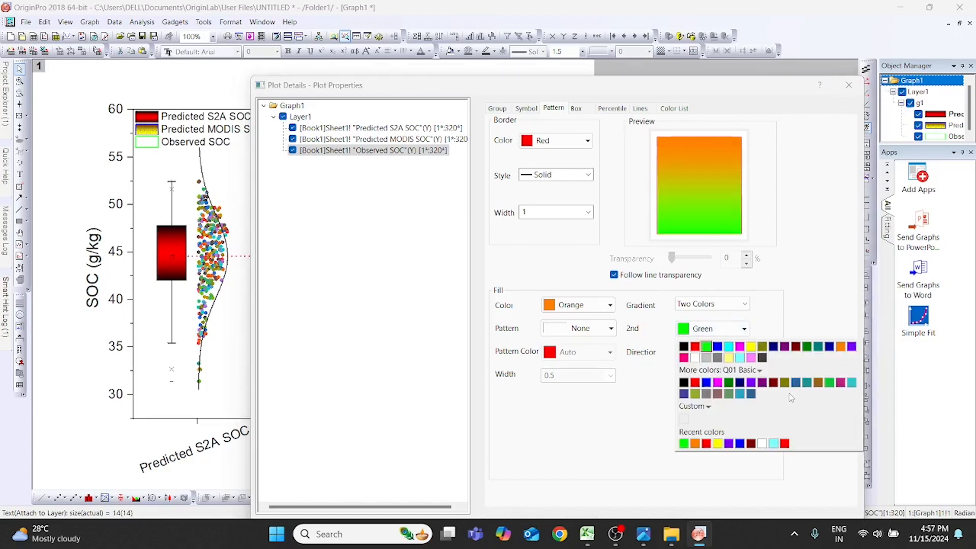
click(752, 384)
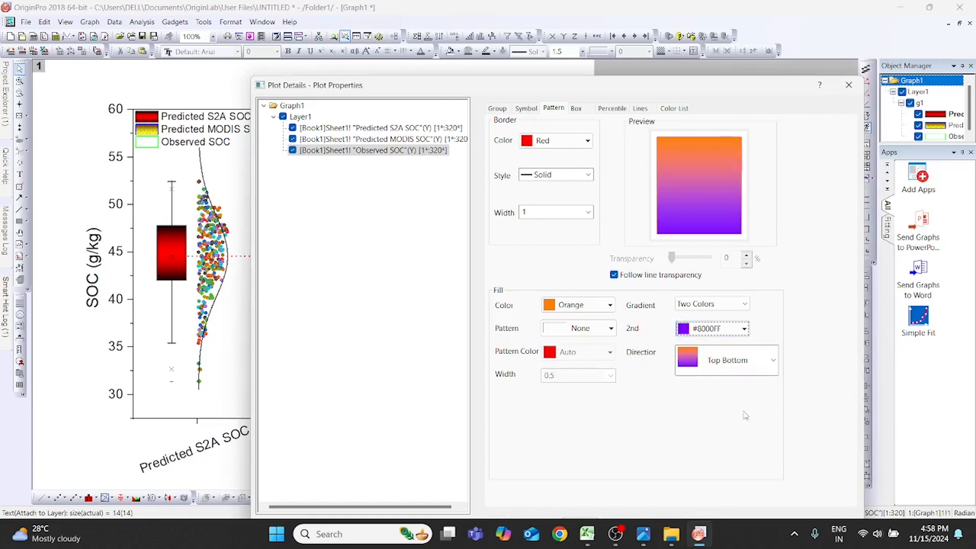
click(744, 329)
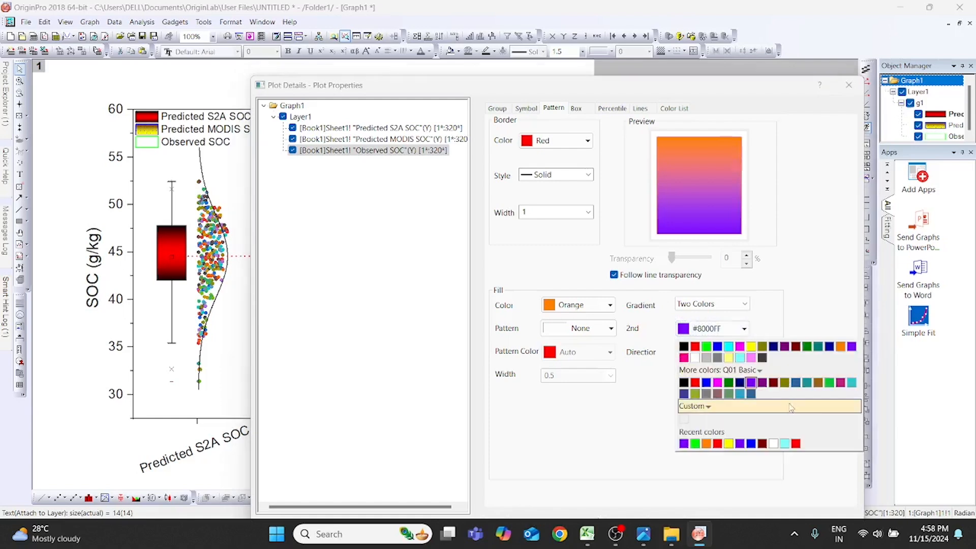
click(786, 385)
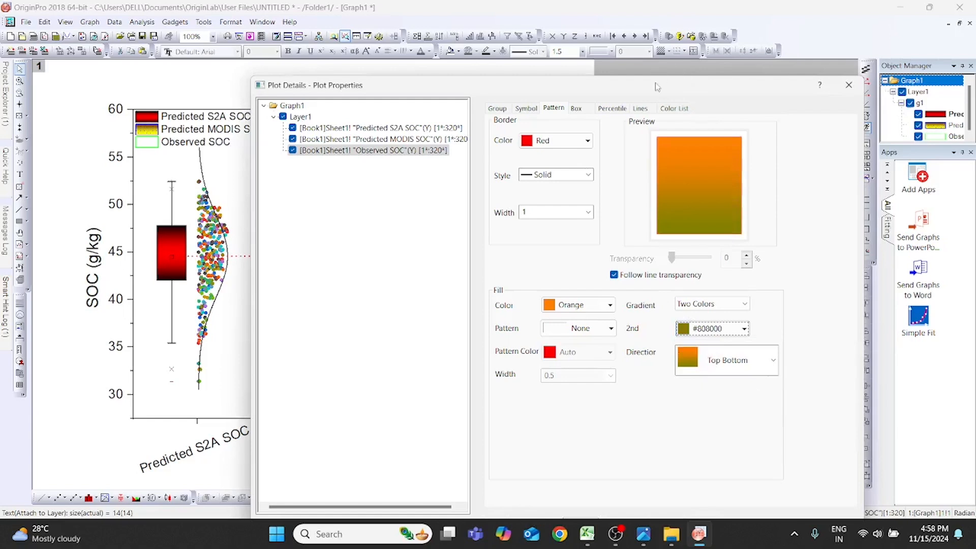
drag(655, 86, 647, 32)
click(732, 275)
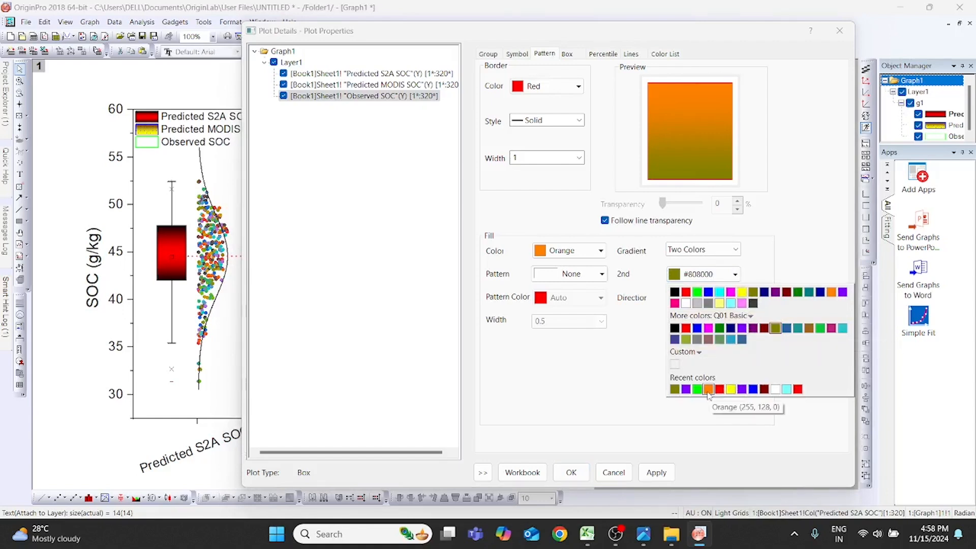
click(709, 340)
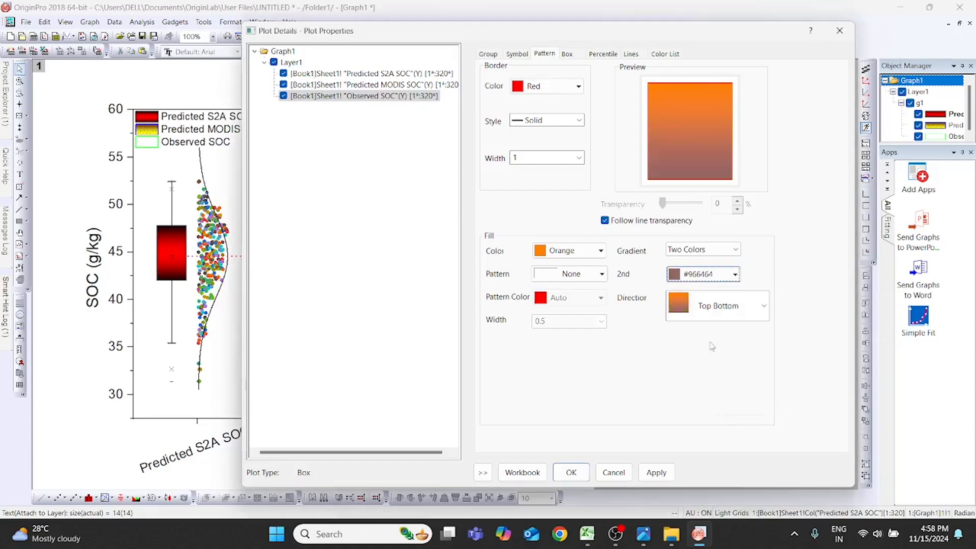
- Set the second gradient color of the Observed SOC box to Cyan and apply it
click(734, 275)
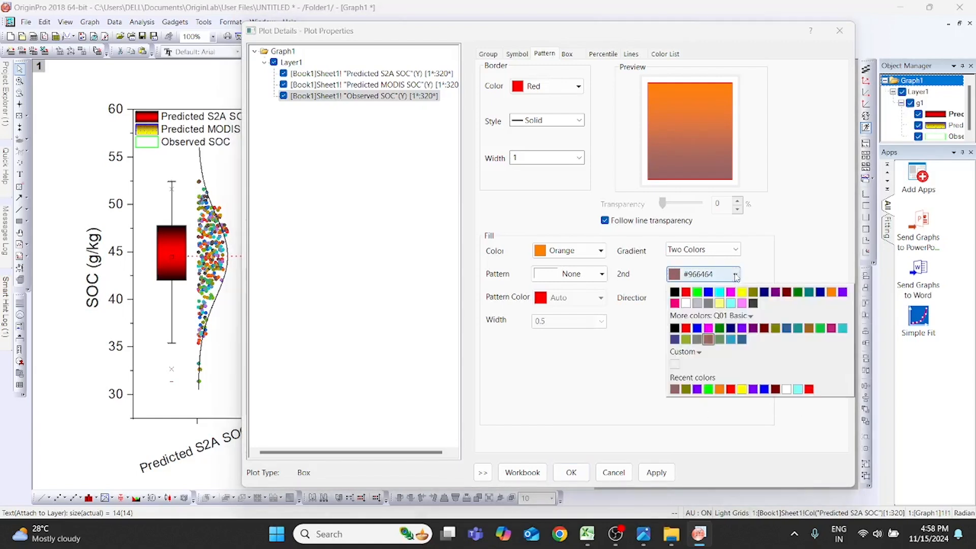
click(719, 292)
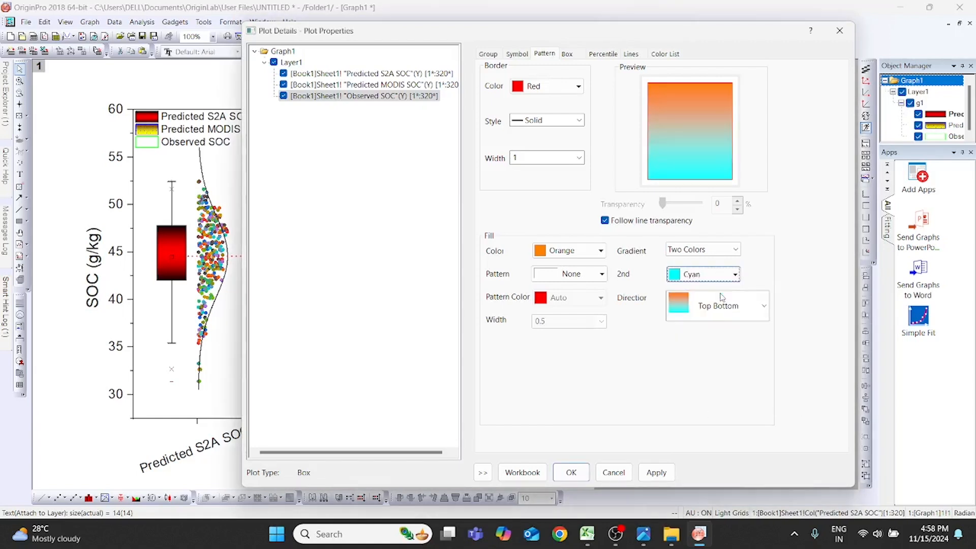
click(667, 467)
- Add a 5% dotted pattern to the Observed SOC box fill and accept the plot settings
drag(699, 37, 719, 96)
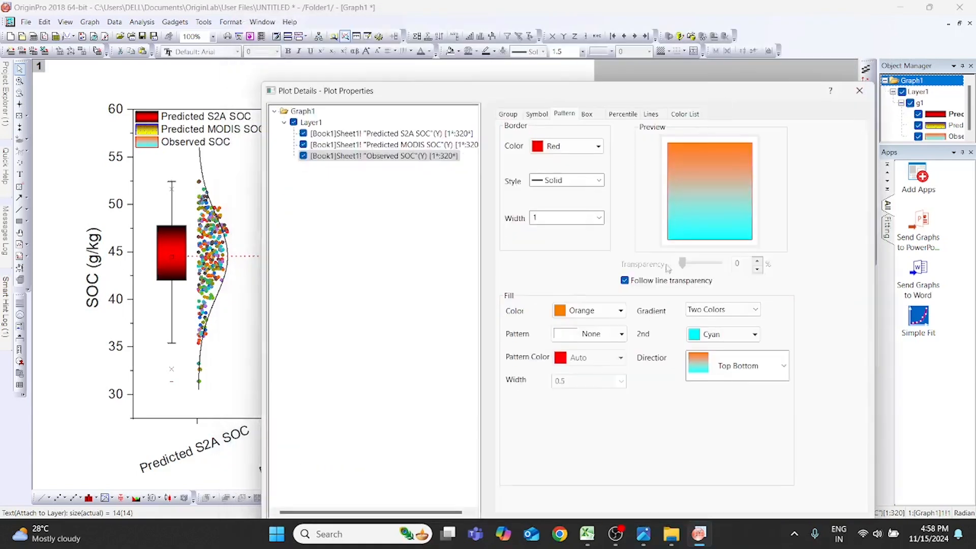
click(617, 335)
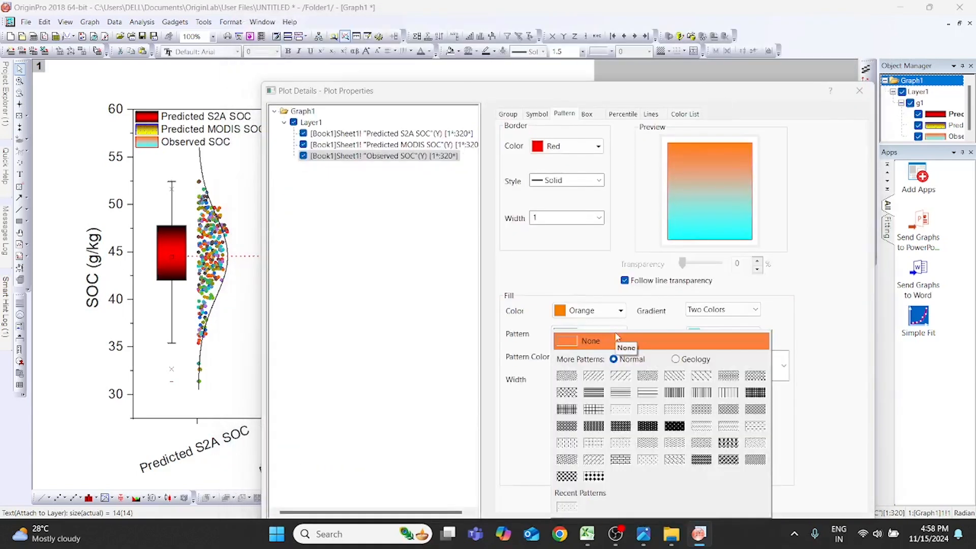
click(628, 412)
click(723, 33)
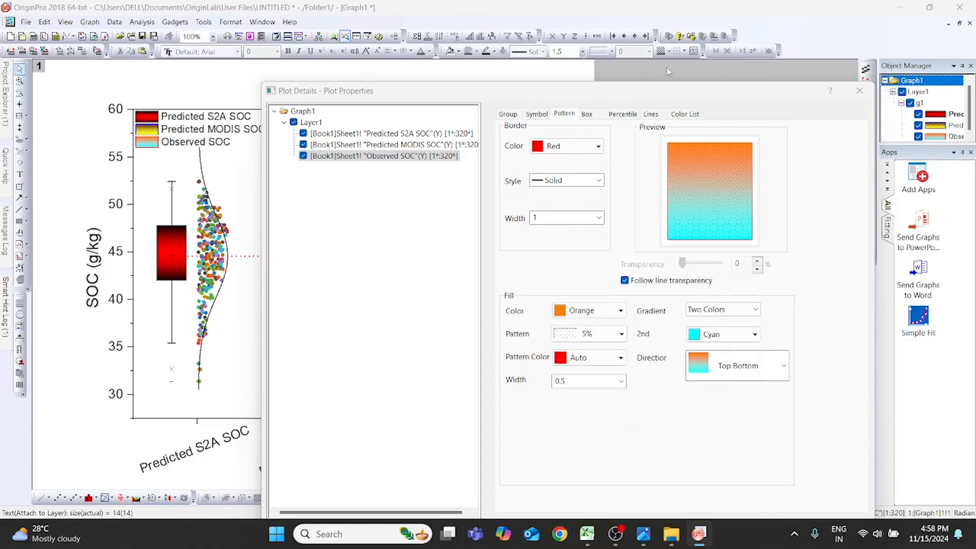
drag(674, 95, 665, 14)
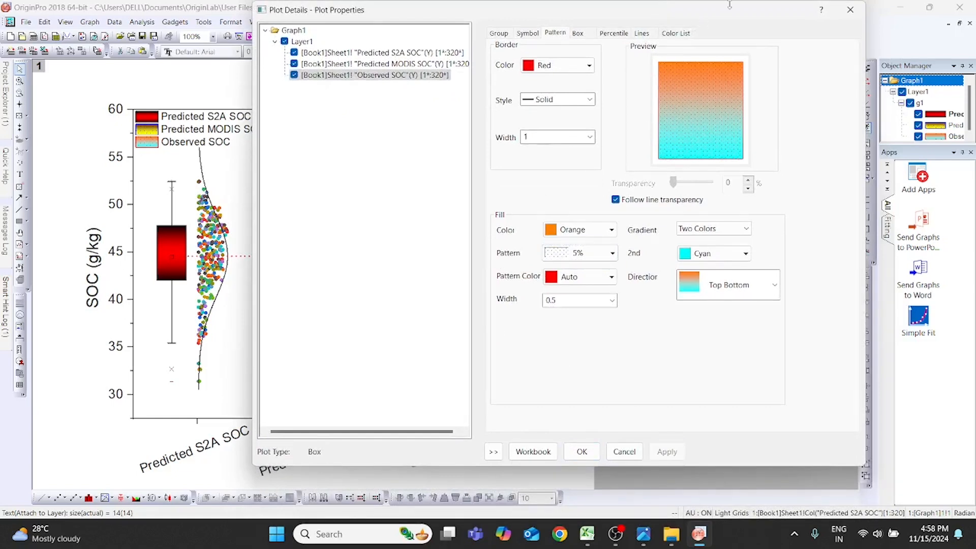
drag(746, 16, 714, 46)
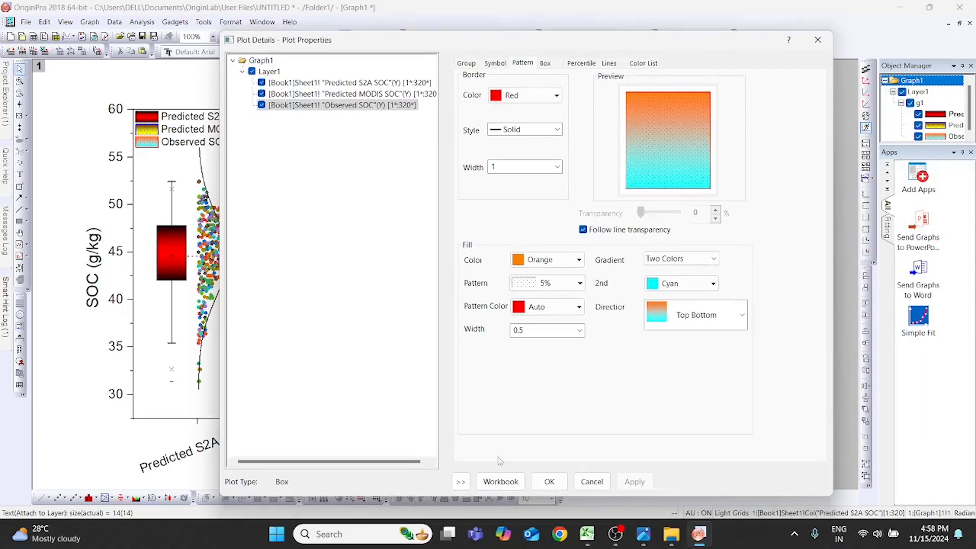
click(549, 481)
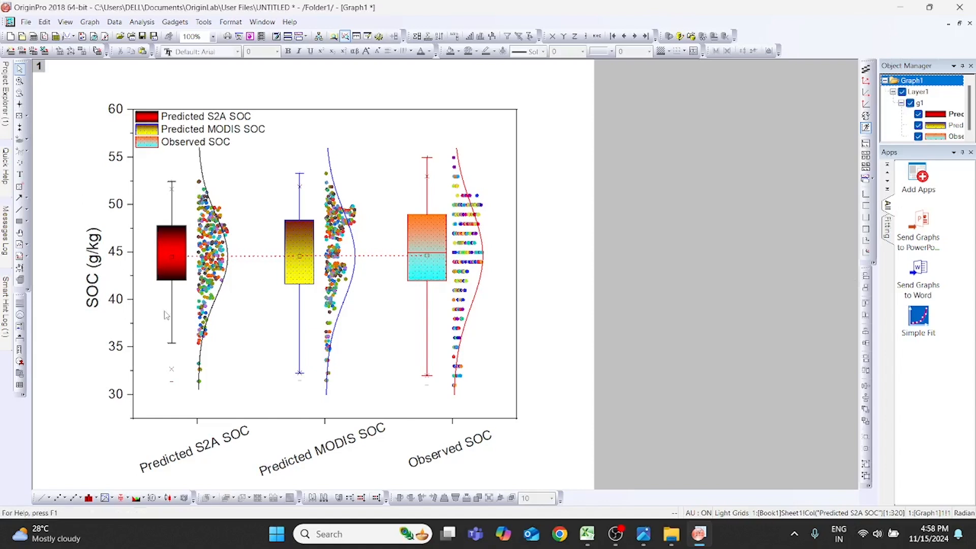
- Examine the boxes, data points and distribution curves of the formatted chart up close
scroll(166, 315, up, 6)
scroll(284, 285, down, 3)
scroll(325, 294, up, 7)
scroll(326, 295, down, 9)
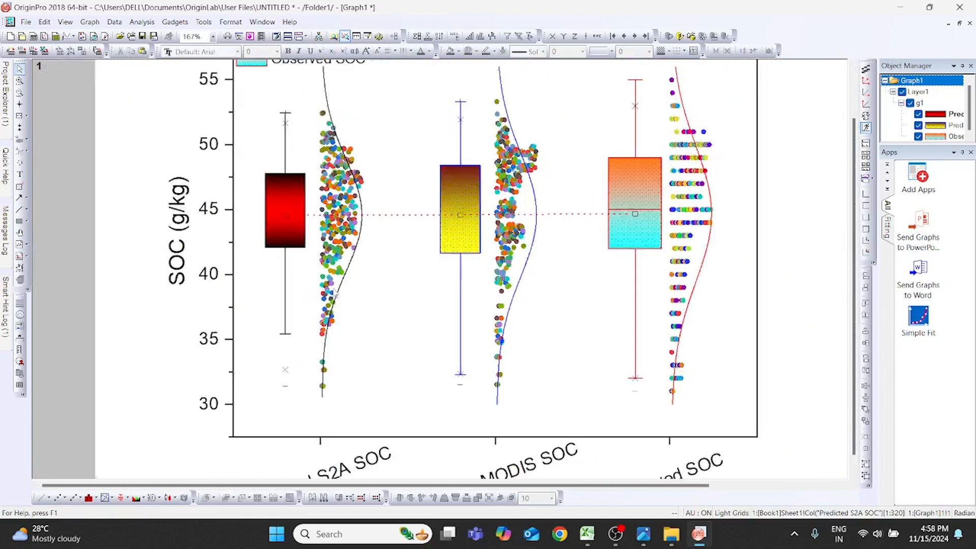
scroll(334, 293, down, 5)
scroll(331, 286, up, 3)
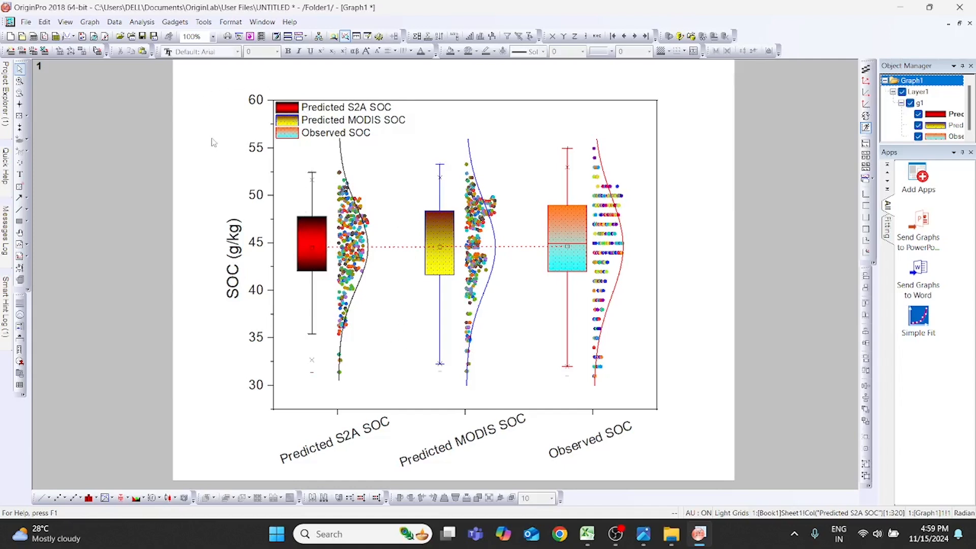
- Start exporting the graph as a Joint Photographic Experts Group image with the file name "box plot final"
click(27, 23)
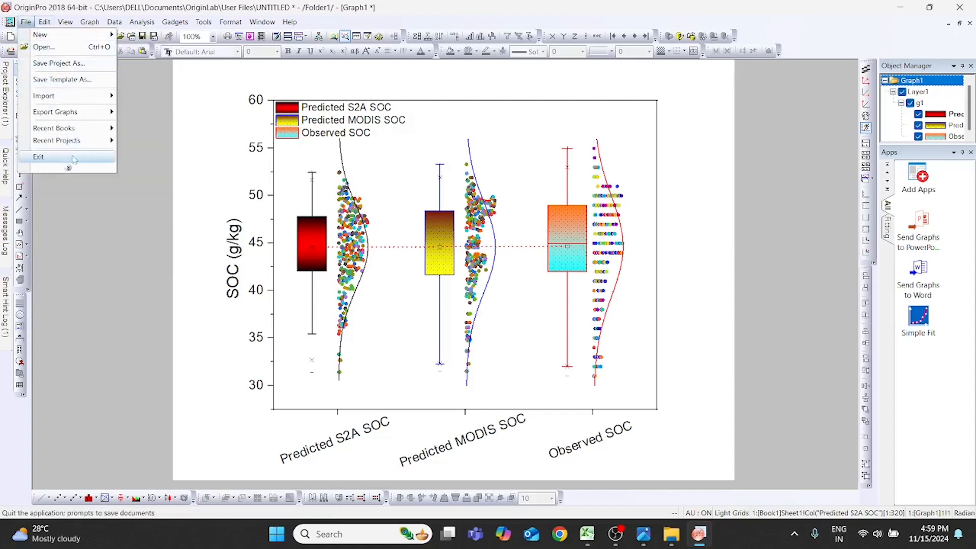
mouse_move(105, 116)
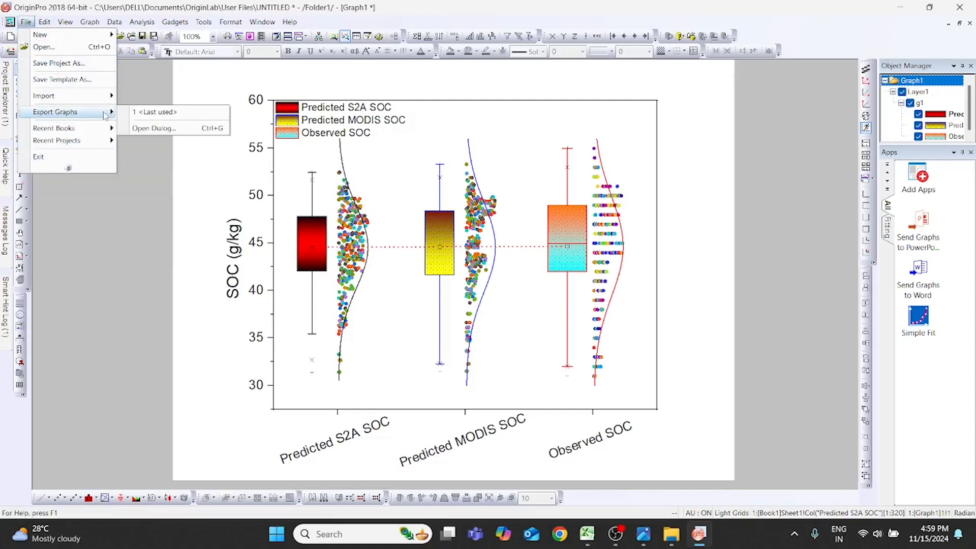
click(180, 130)
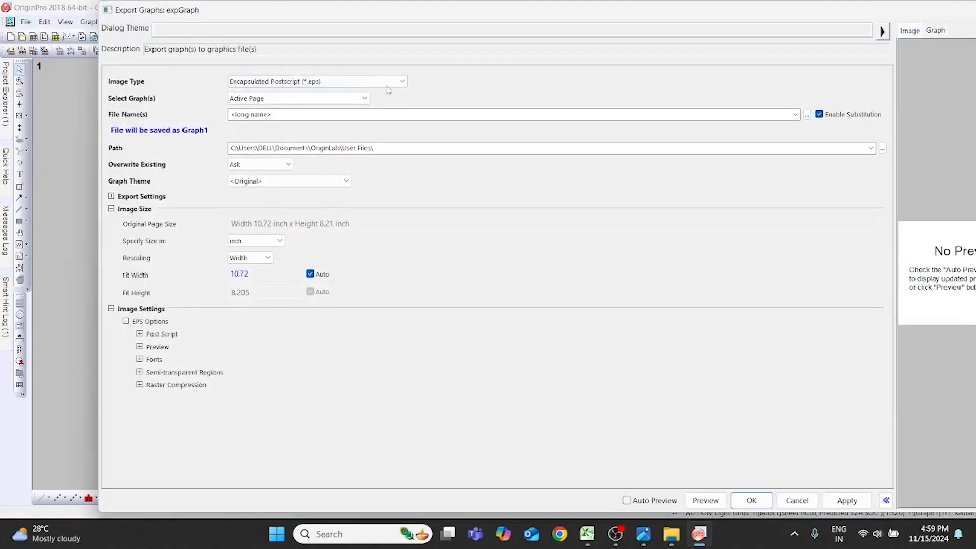
click(393, 83)
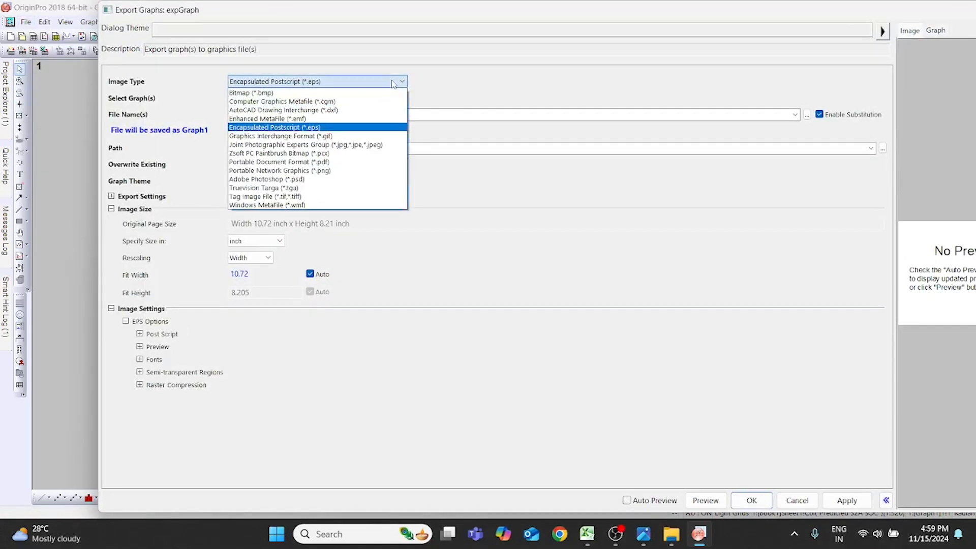
click(388, 146)
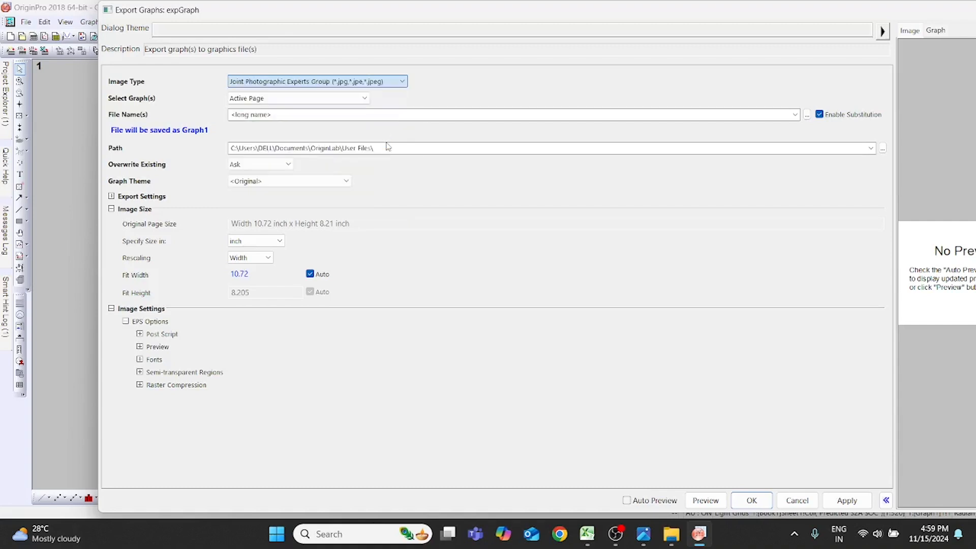
click(281, 117)
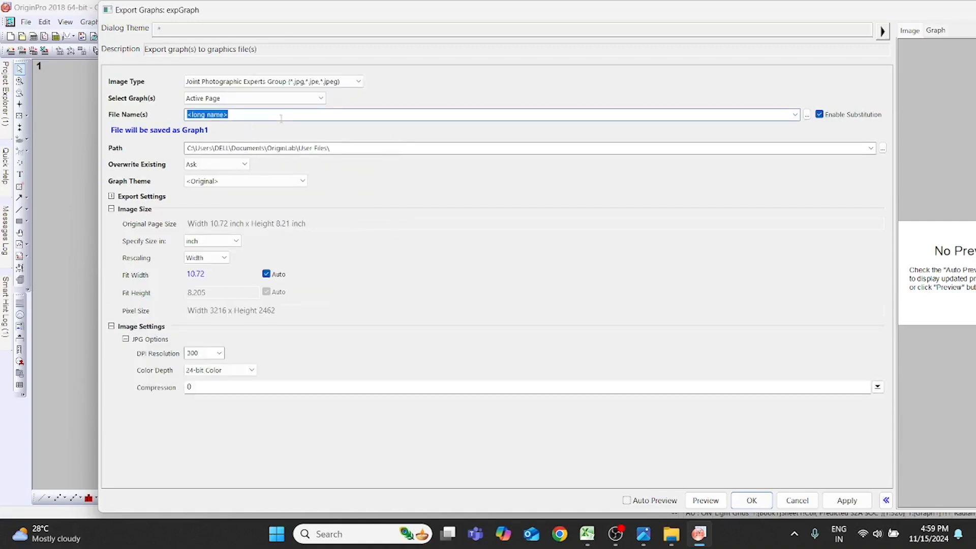
text(bc)
text(x plot fin)
text(al)
- Choose the Desktop folder as the export path
click(882, 148)
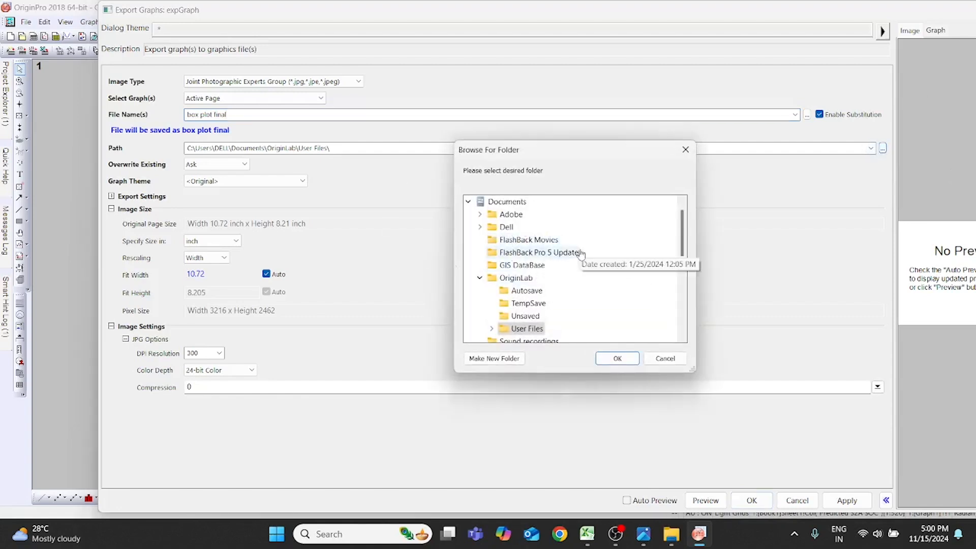
scroll(578, 277, down, 3)
scroll(573, 279, up, 4)
click(478, 201)
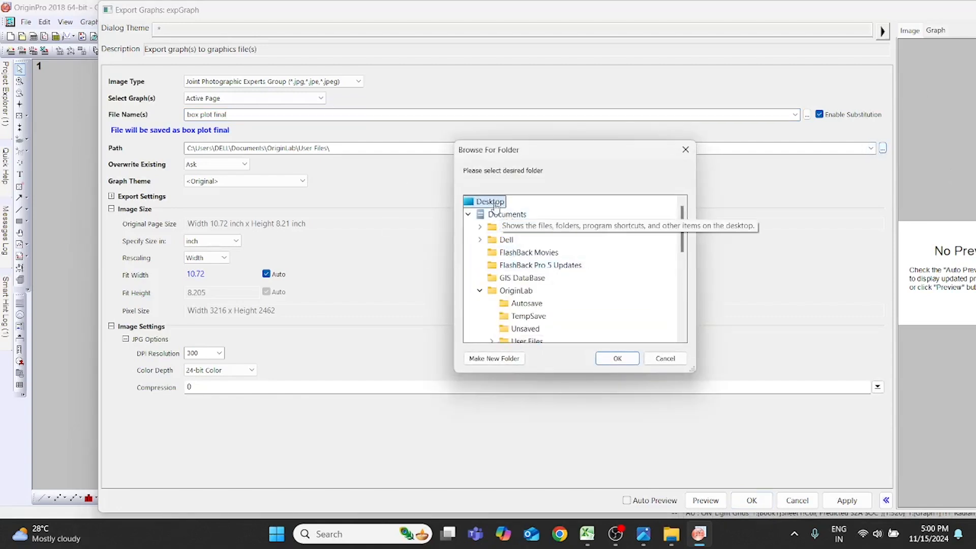
click(619, 359)
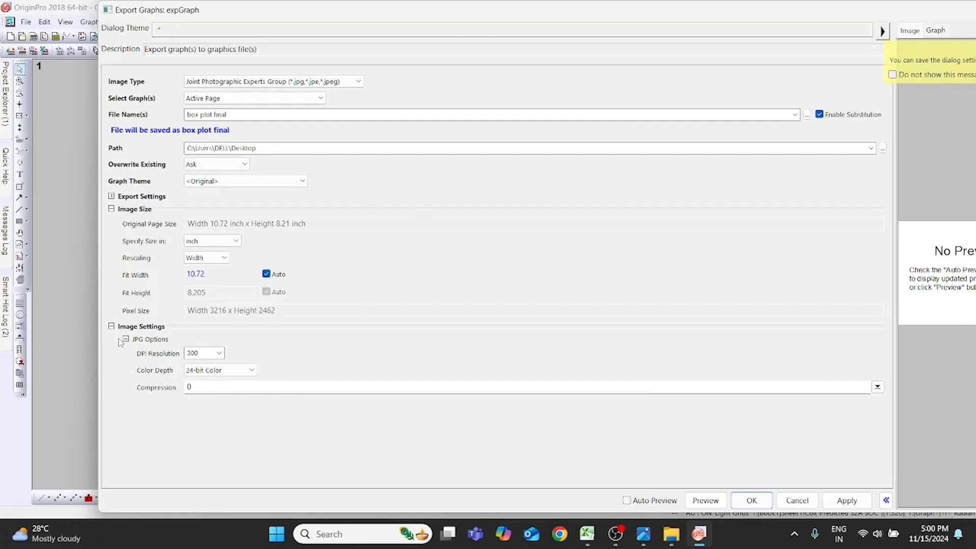
- Set the JPG export resolution to 1000 DPI and export the graph
double_click(194, 355)
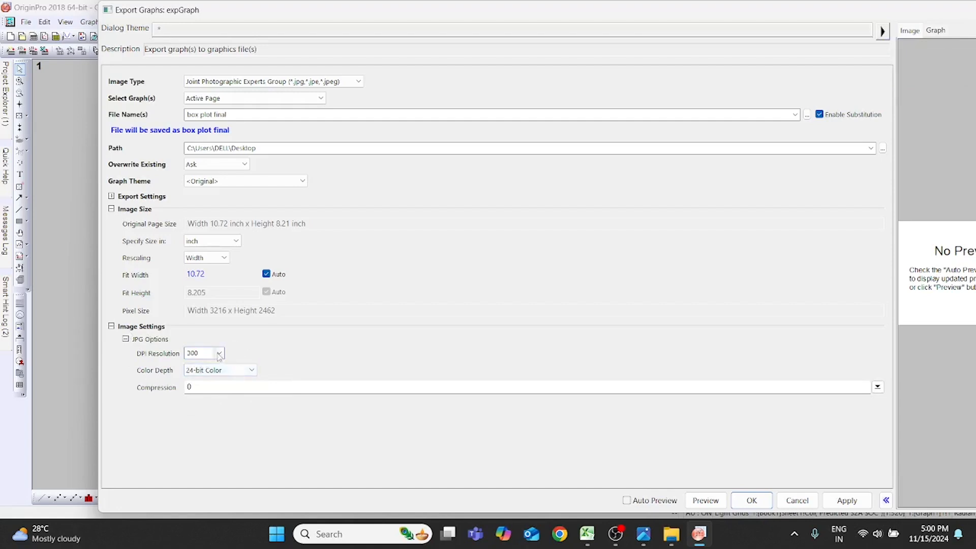
click(219, 353)
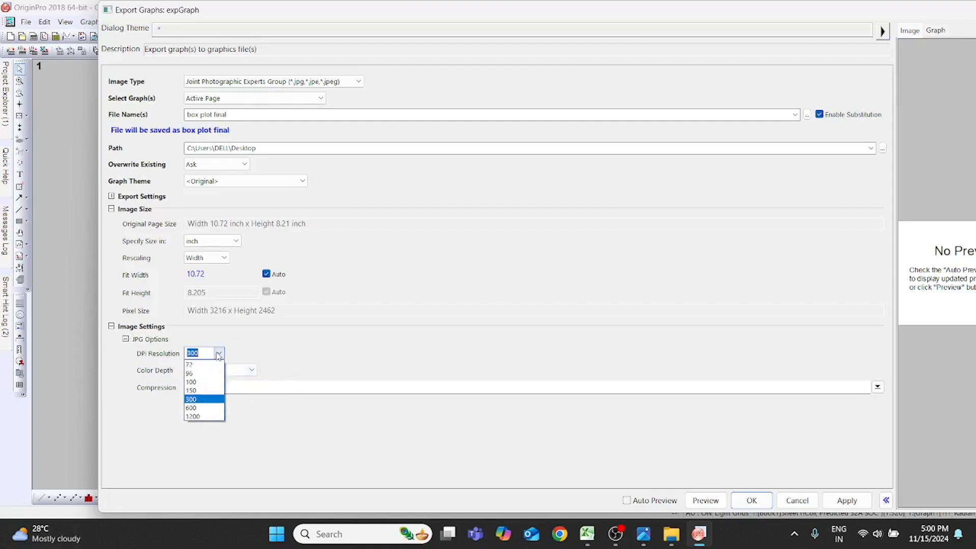
click(214, 409)
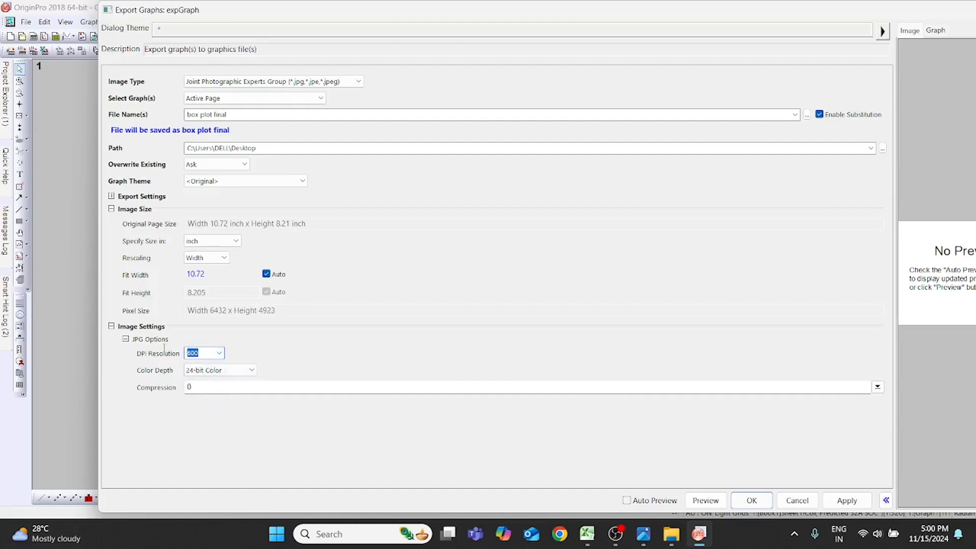
text(1000)
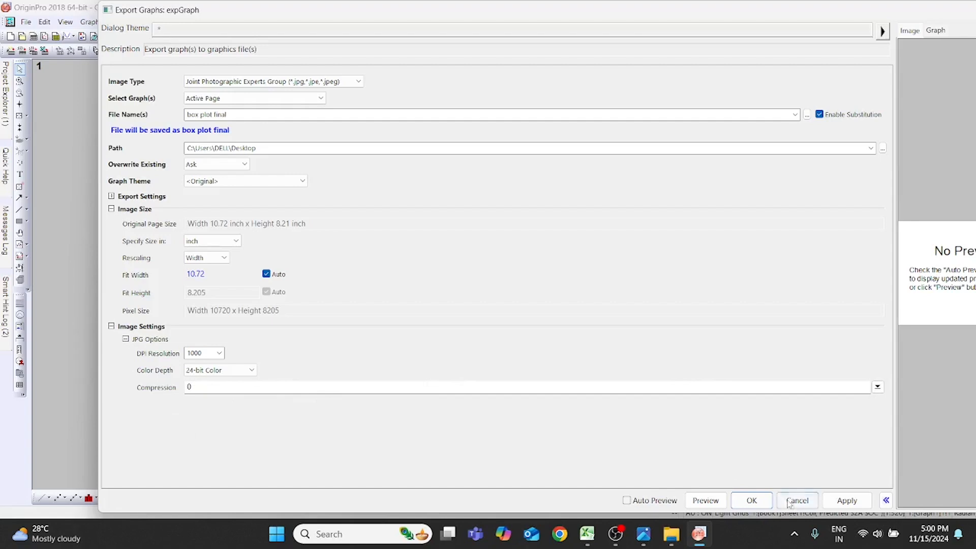
click(751, 500)
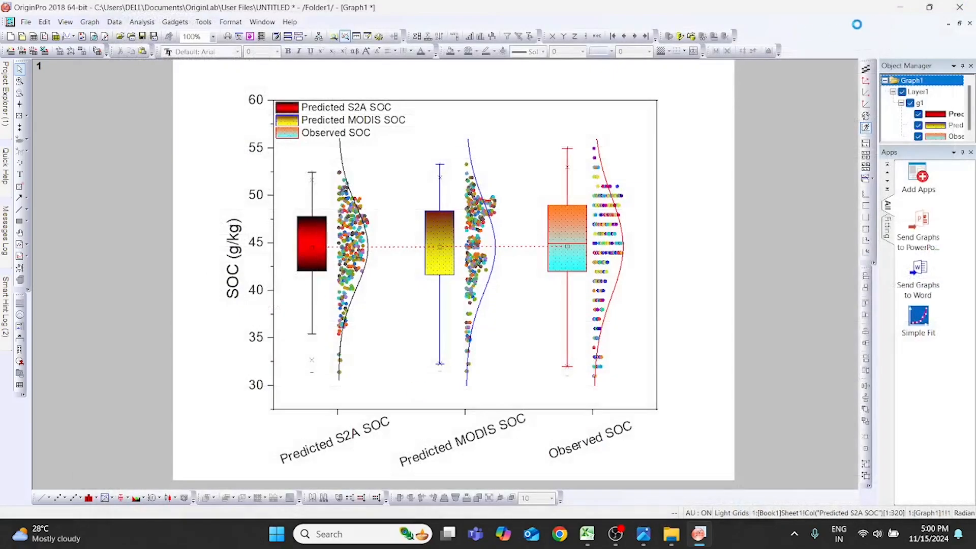
- Move the exported "box plot final" file to an open area of the desktop and open it in the image viewer
click(901, 11)
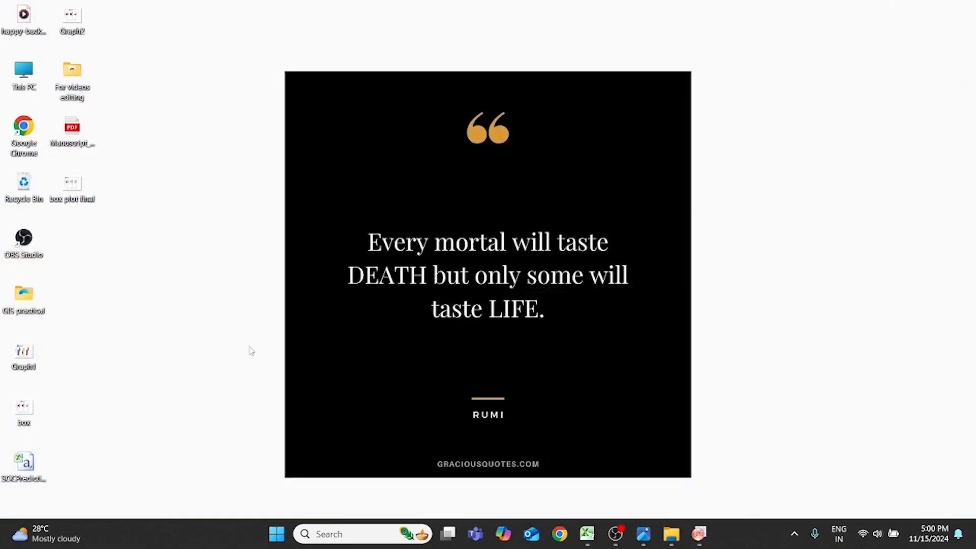
drag(76, 193, 607, 141)
click(629, 189)
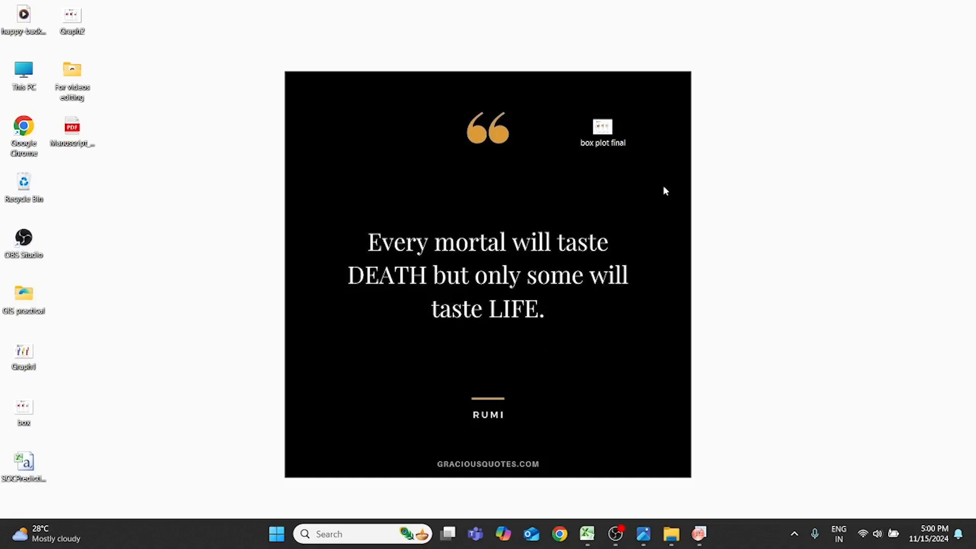
double_click(624, 145)
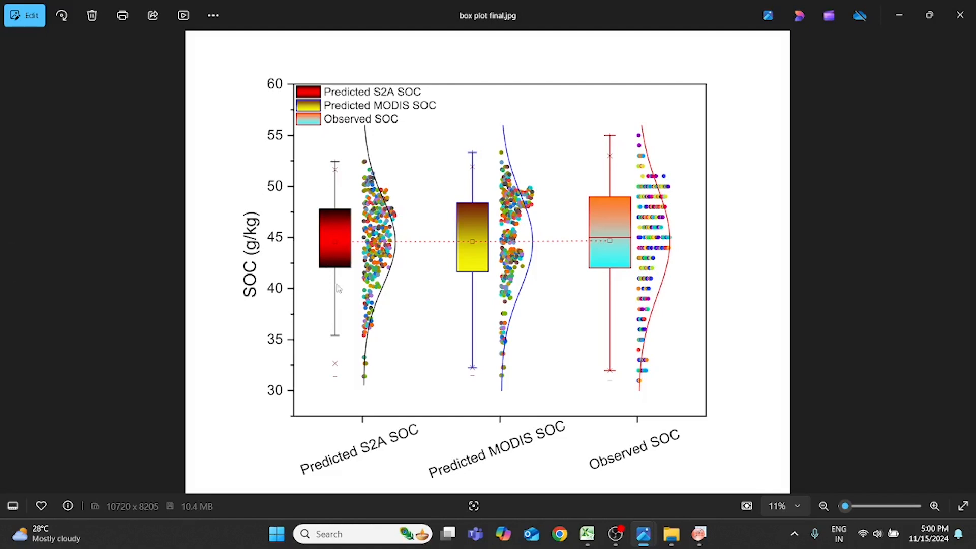
- Examine the sharpness of the points, curves and boxes across the exported image at high magnification
scroll(338, 288, up, 8)
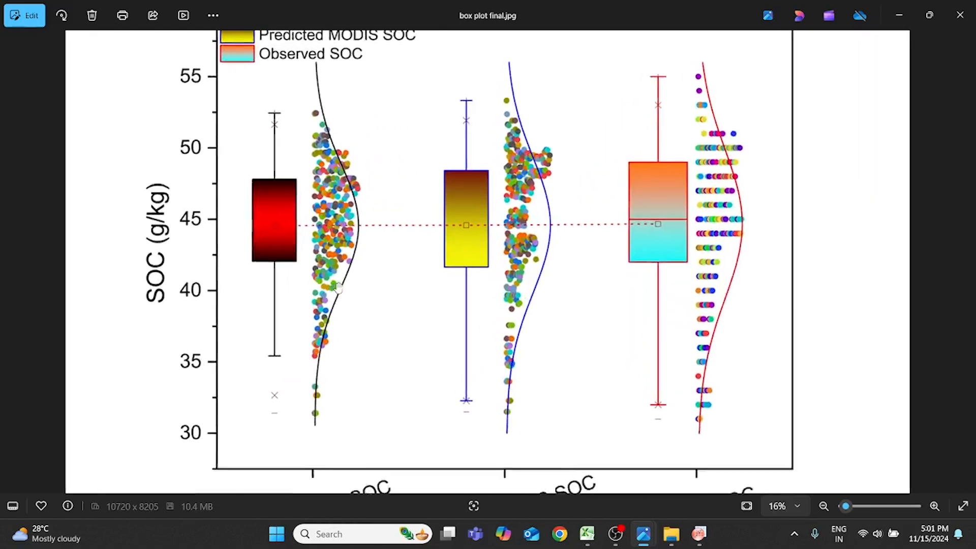
scroll(338, 288, up, 4)
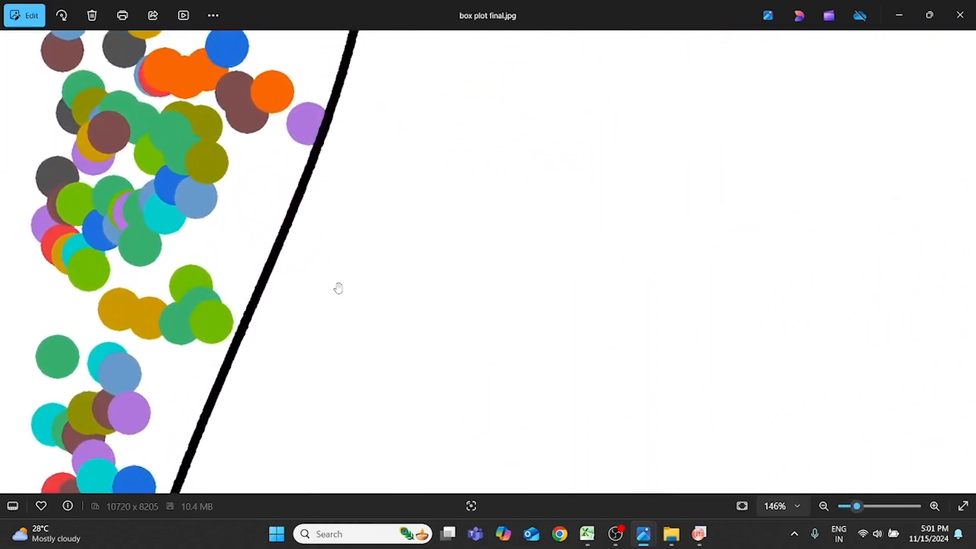
scroll(338, 288, down, 7)
drag(314, 228, 388, 451)
drag(321, 242, 434, 481)
drag(383, 417, 155, 158)
drag(407, 281, 185, 128)
drag(824, 288, 583, 199)
drag(813, 303, 547, 308)
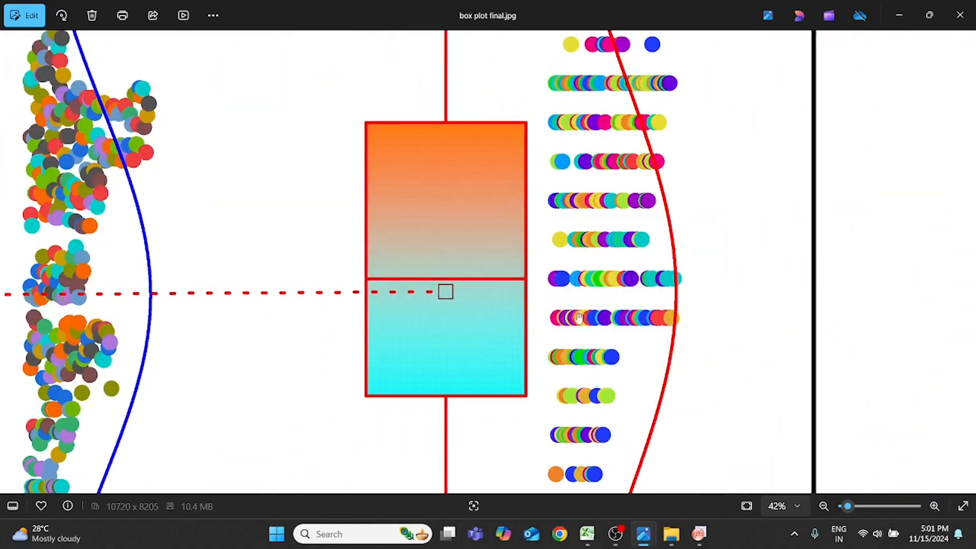
- Examine the edges of the individual Observed SOC data points up to 800% magnification and return to the whole chart
drag(583, 226, 589, 320)
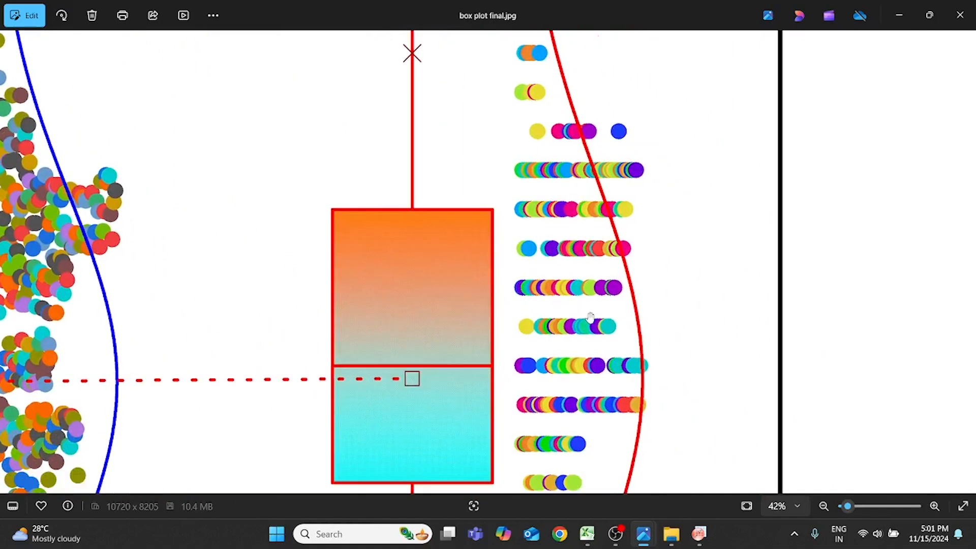
scroll(518, 346, up, 5)
scroll(526, 353, down, 5)
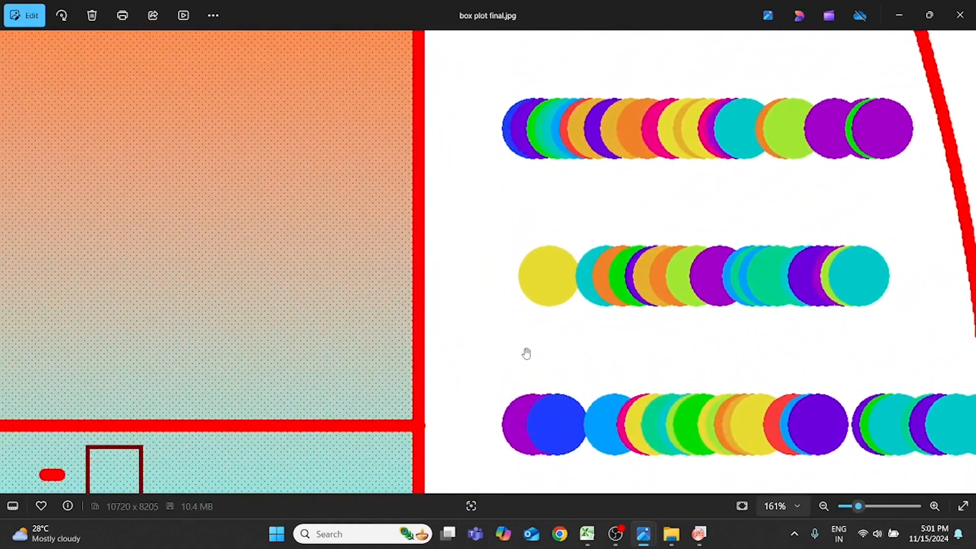
scroll(526, 352, up, 4)
scroll(525, 353, up, 6)
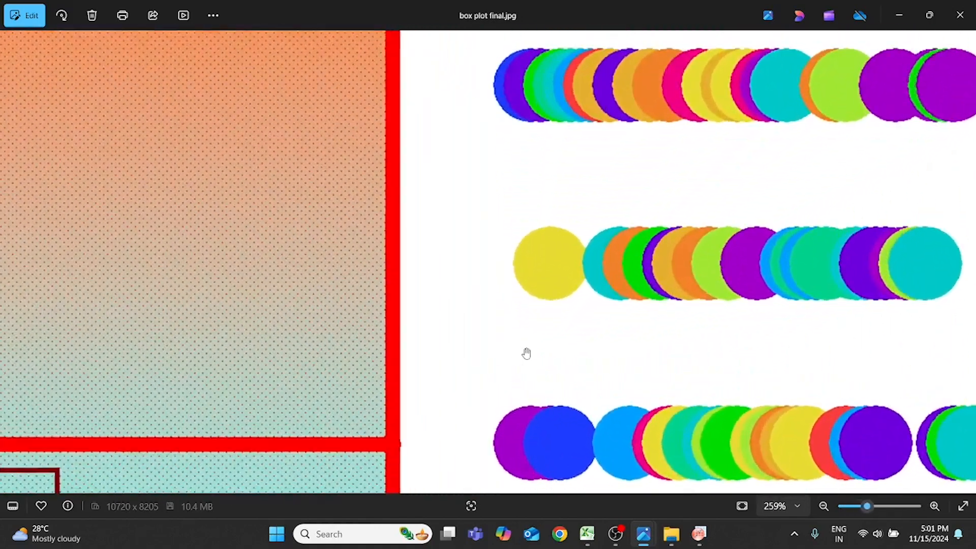
drag(577, 277, 558, 378)
scroll(564, 299, up, 3)
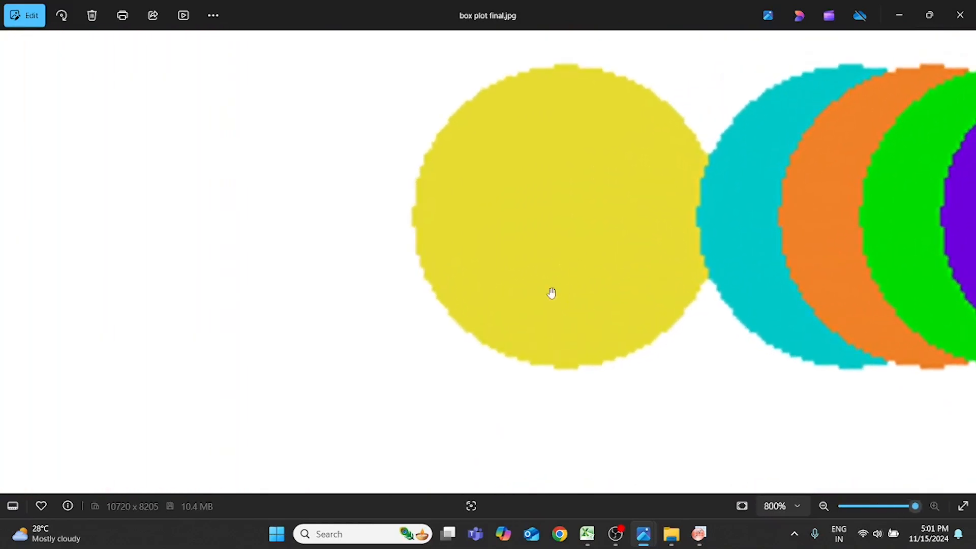
scroll(552, 294, down, 10)
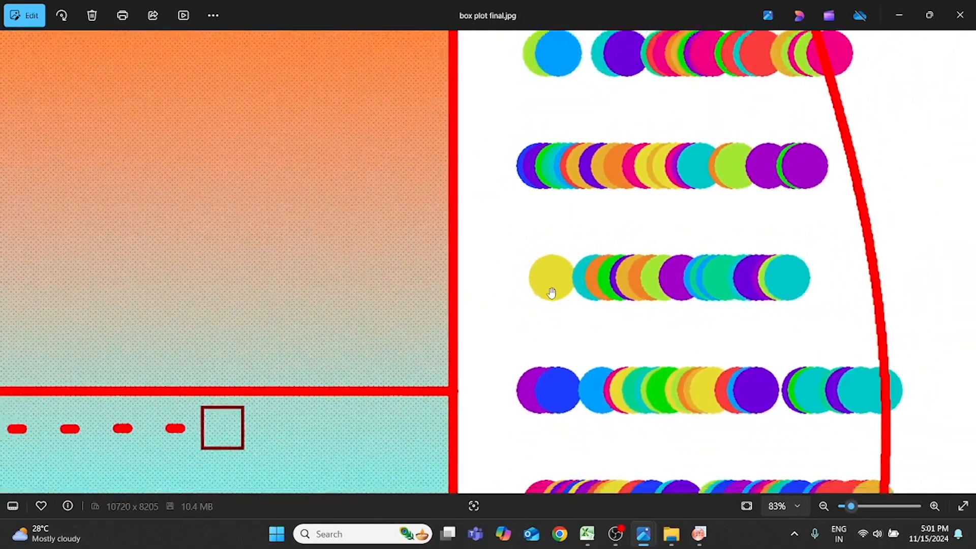
scroll(552, 293, down, 3)
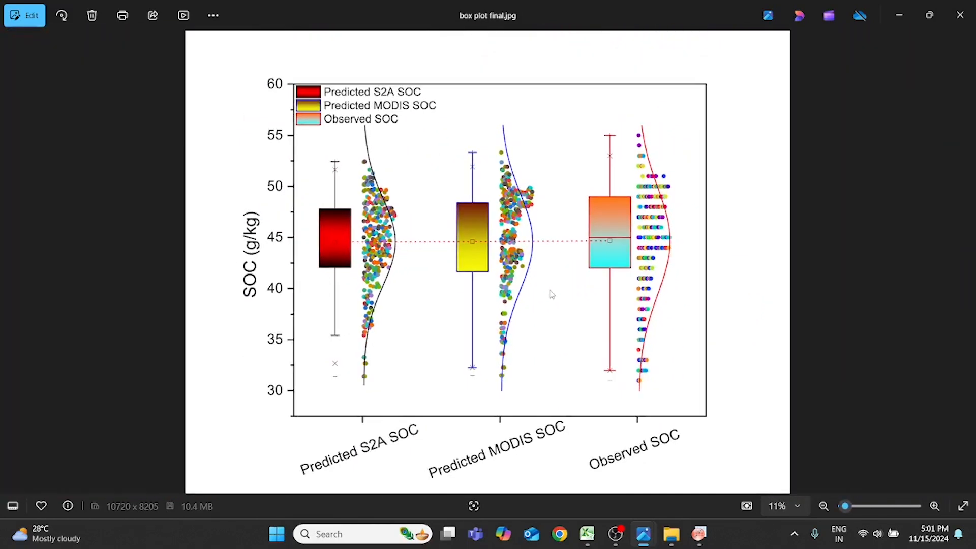